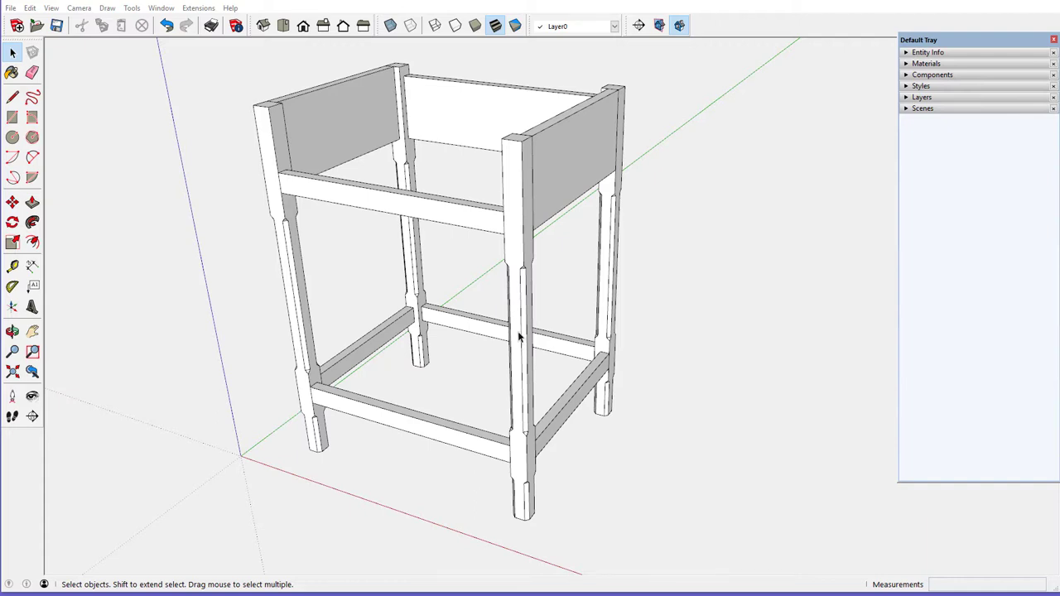
# Copy the front upper rail with Move+Ctrl and place it right of the stand
pyautogui.scroll(-1, 303, 381)
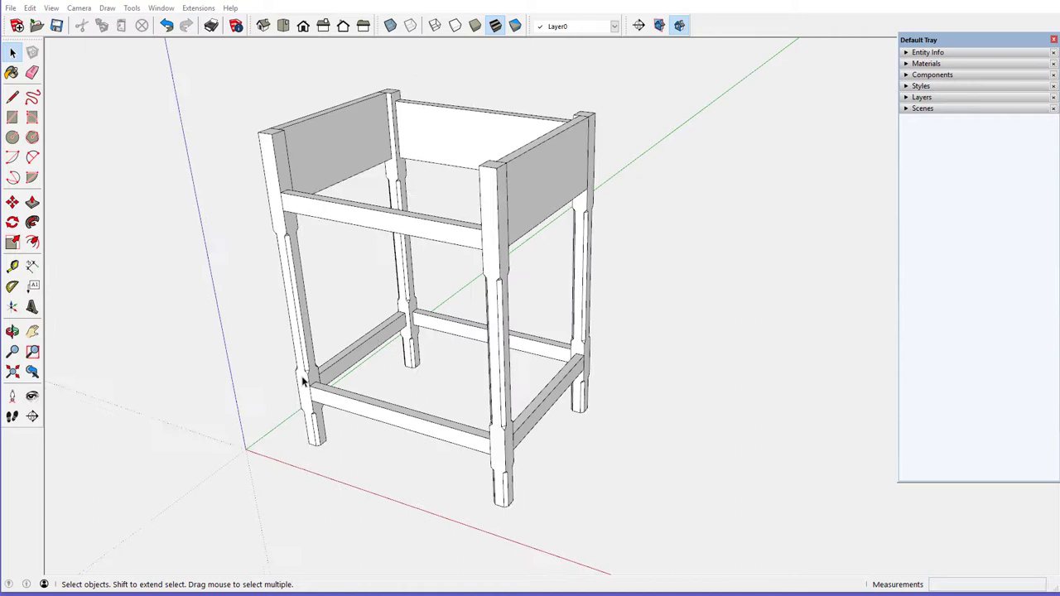
pyautogui.scroll(-1, 303, 381)
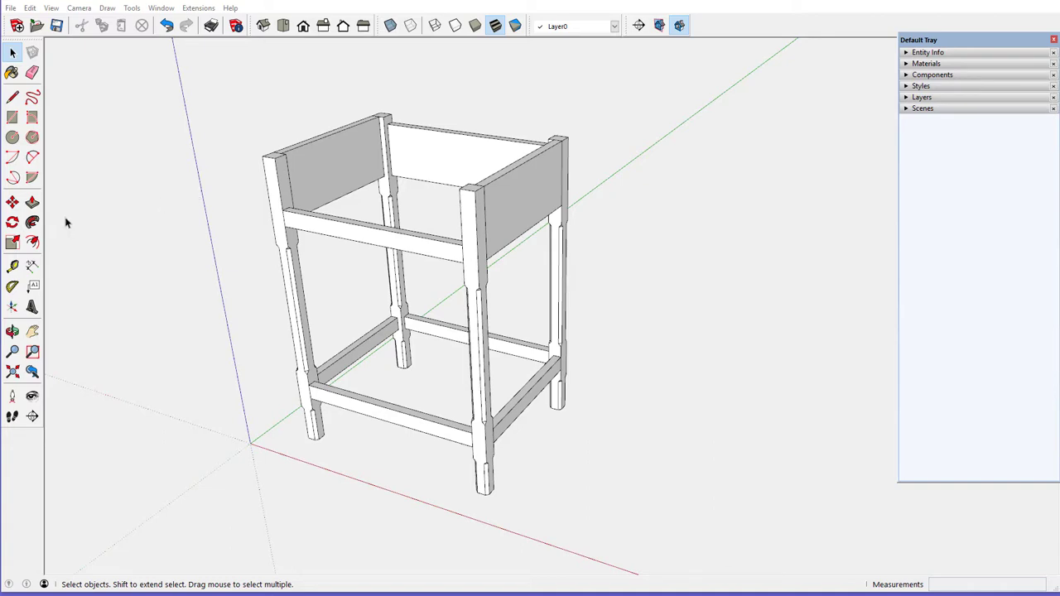
pyautogui.click(12, 202)
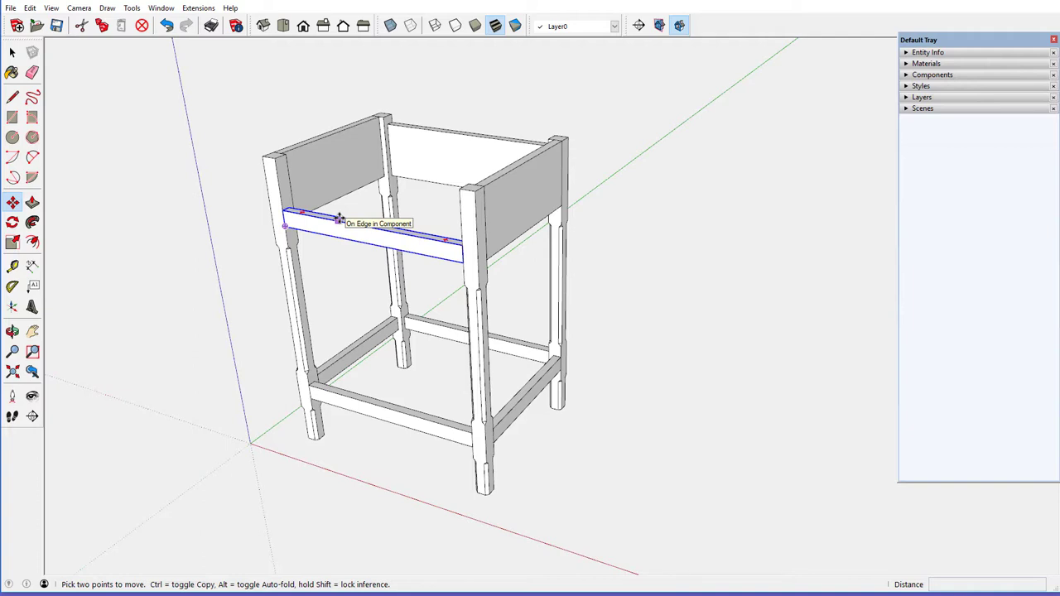
pyautogui.press('ctrl')
pyautogui.click(339, 219)
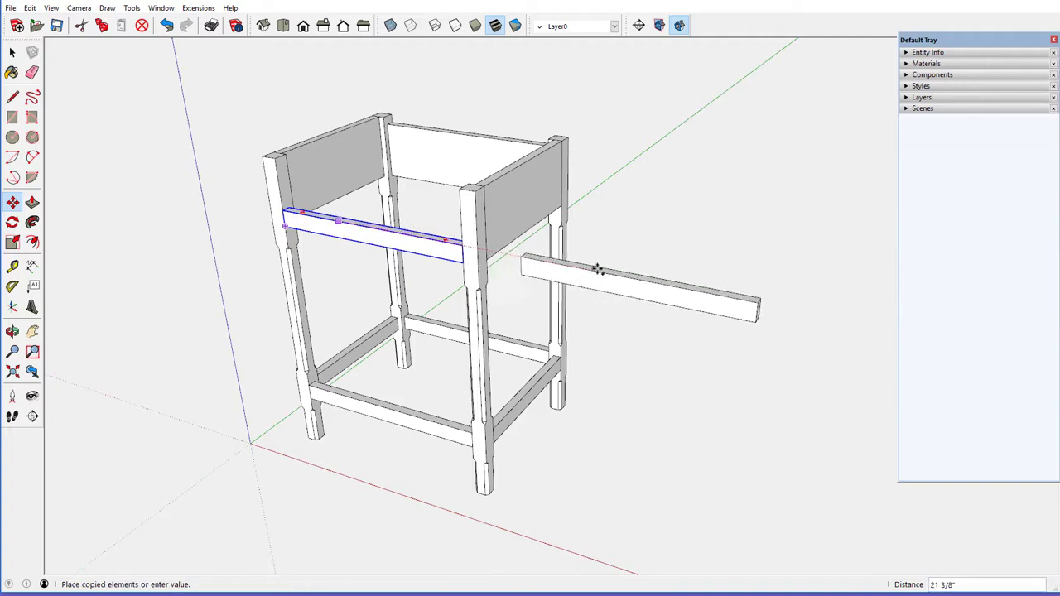
pyautogui.click(610, 274)
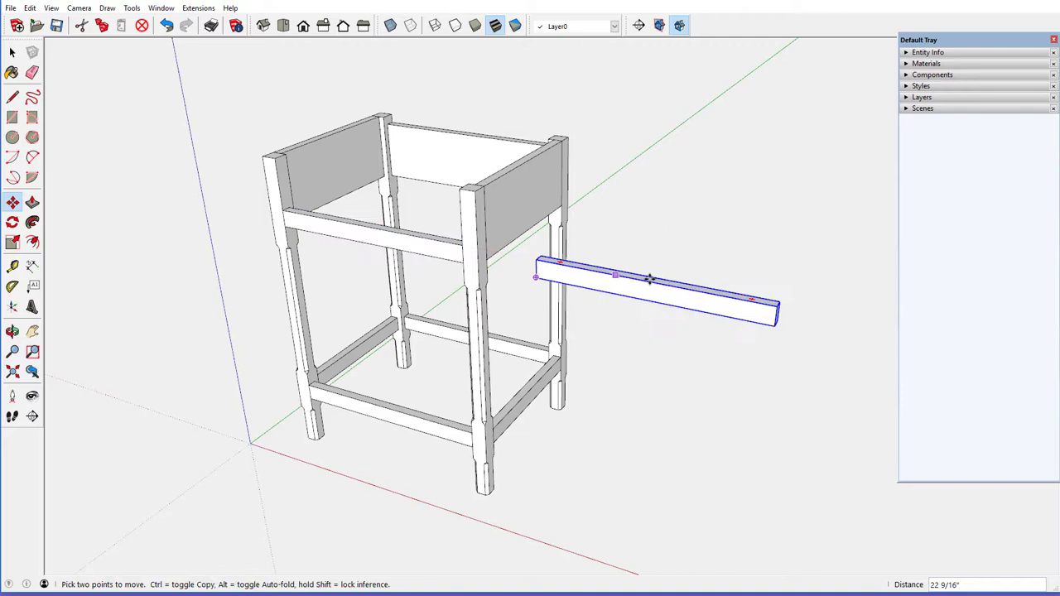
# Orbit and zoom in on the end of the copied rail
pyautogui.moveTo(710, 296); pyautogui.dragTo(603, 265, button='middle')
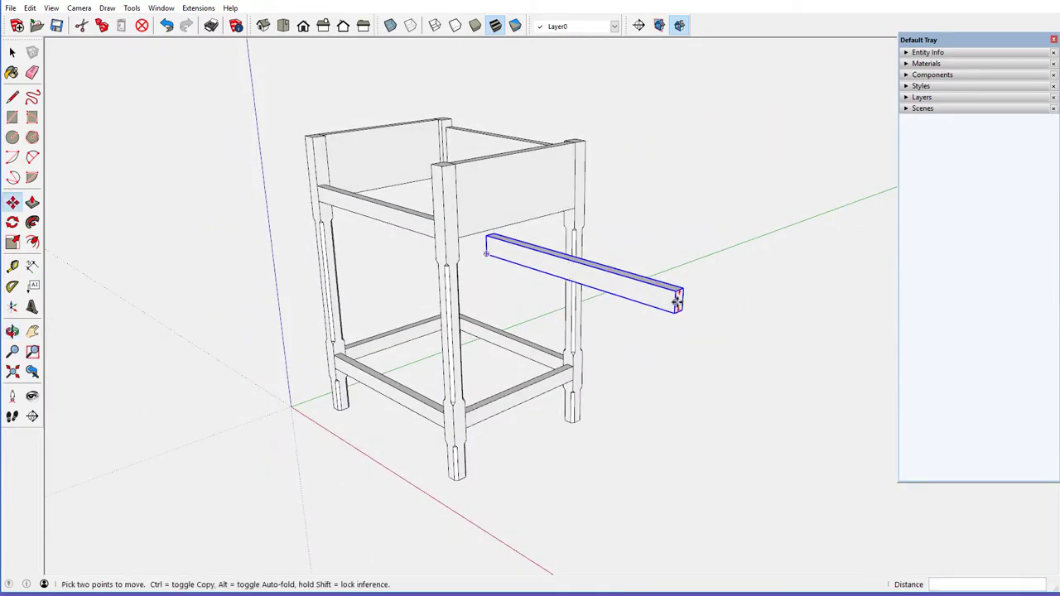
pyautogui.scroll(1, 677, 302)
pyautogui.scroll(1, 677, 302)
pyautogui.scroll(1, 677, 302)
pyautogui.scroll(2, 678, 302)
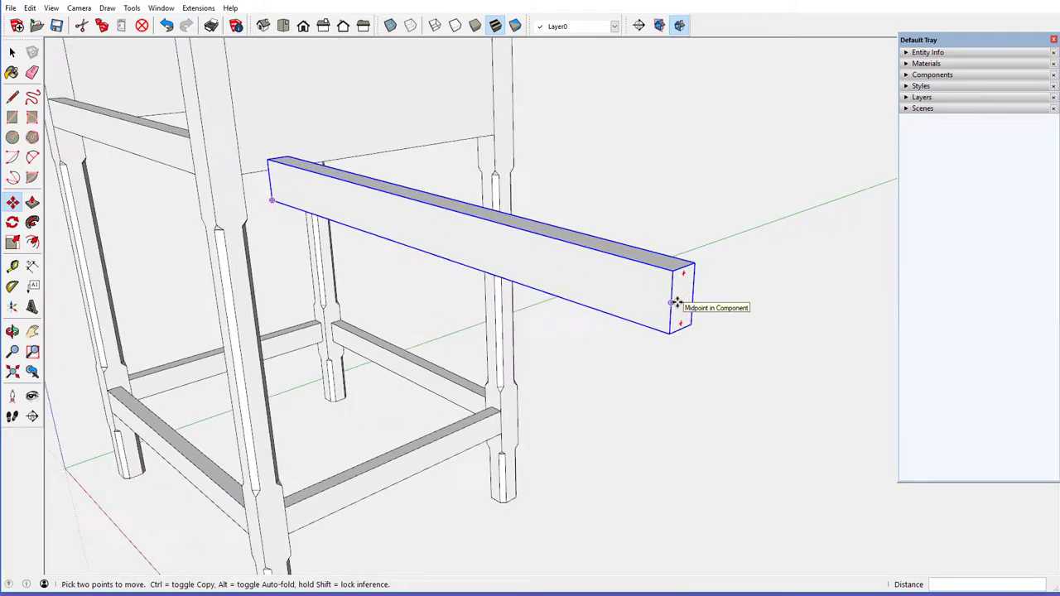
pyautogui.scroll(1, 677, 302)
pyautogui.moveTo(670, 296); pyautogui.dragTo(621, 296, button='middle')
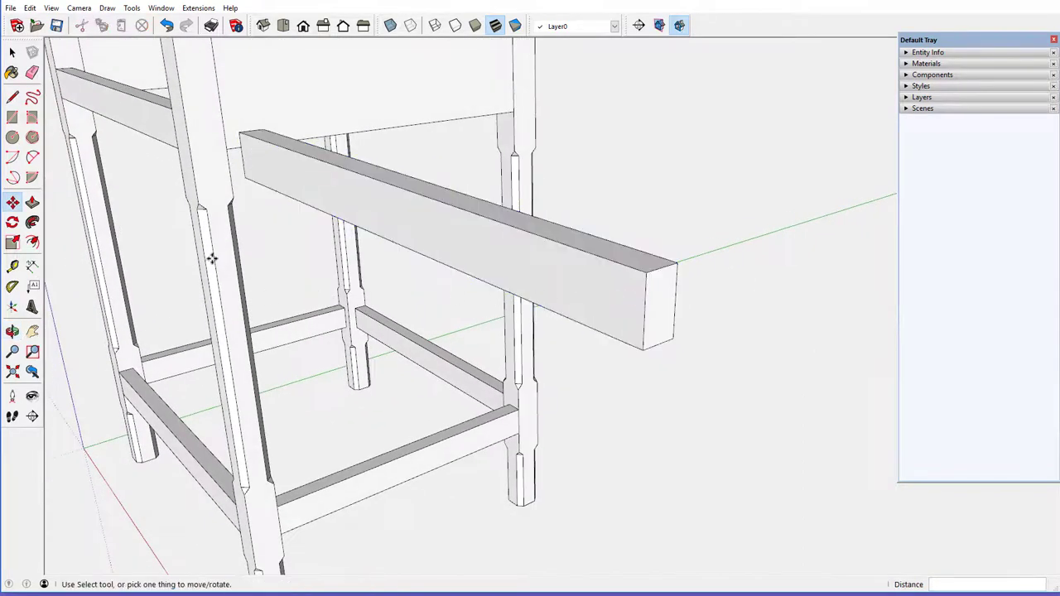
# Place two Tape Measure guides 1/4" in from each edge of the copied rail's end face
pyautogui.click(12, 266)
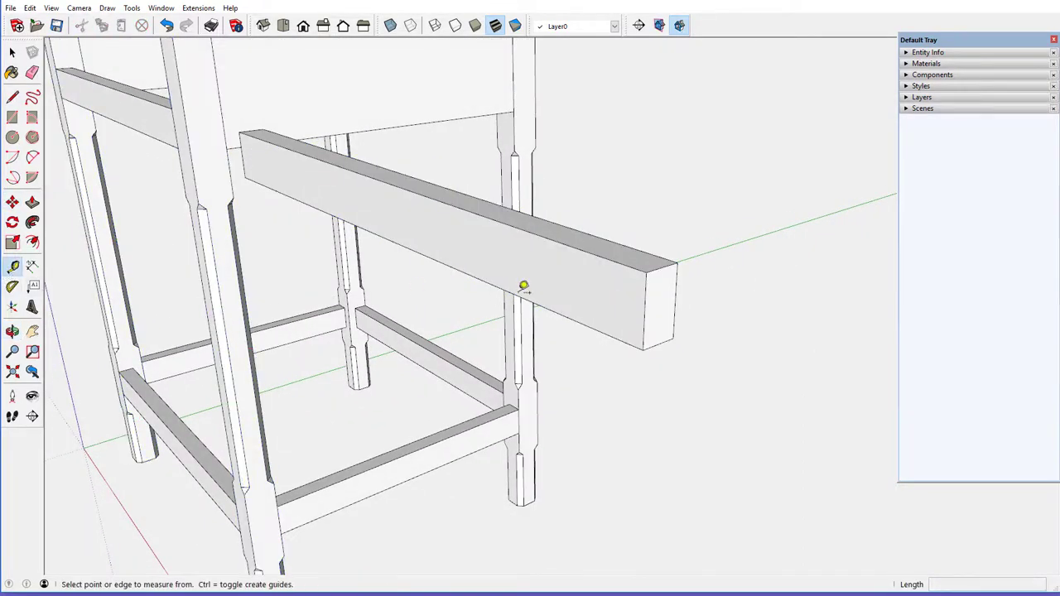
pyautogui.click(645, 304)
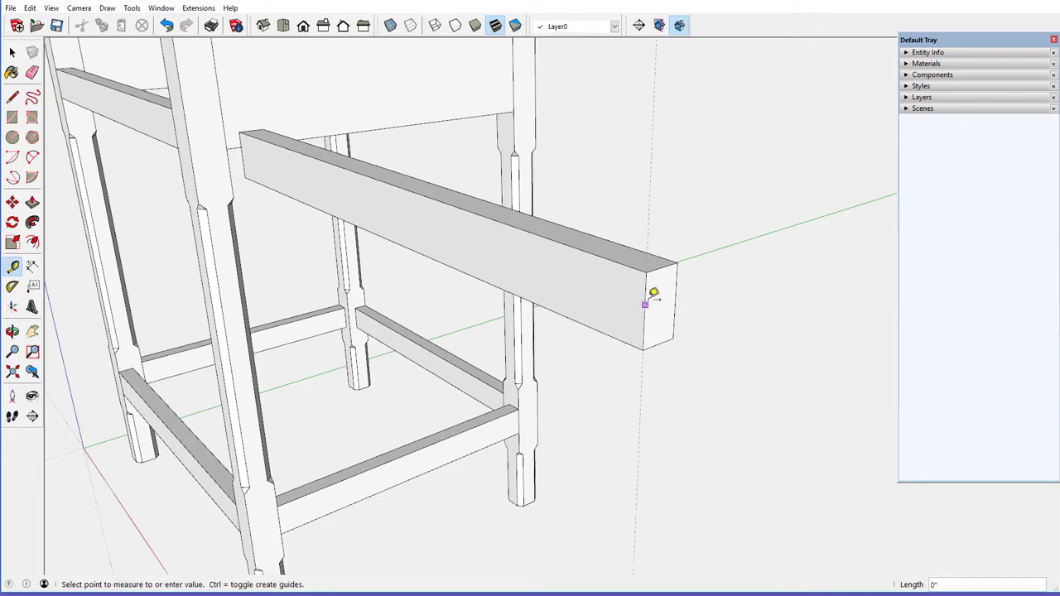
pyautogui.scroll(1, 654, 292)
pyautogui.scroll(1, 655, 293)
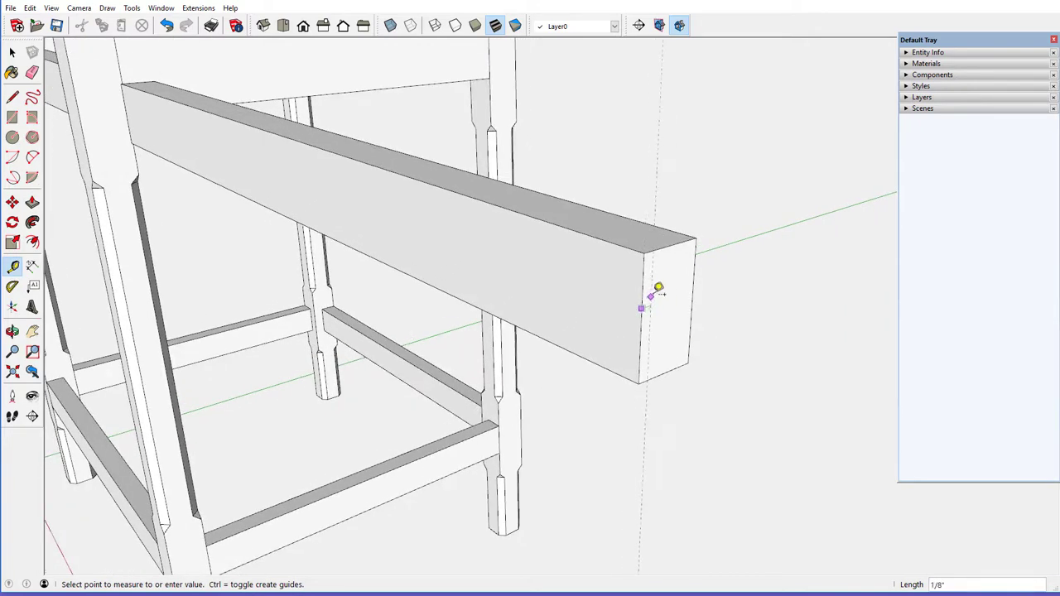
pyautogui.scroll(1, 660, 286)
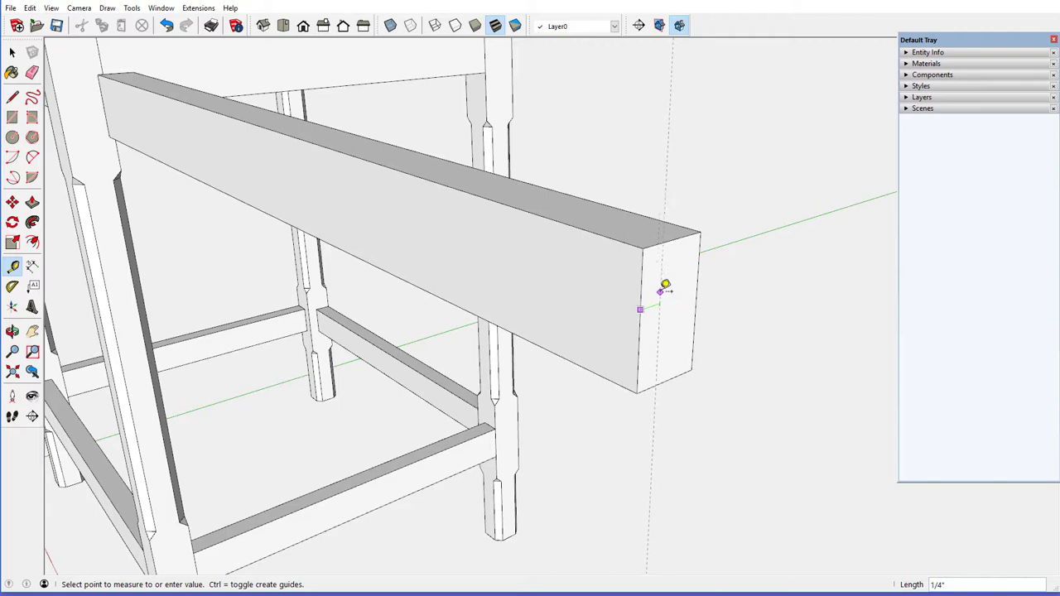
pyautogui.click(665, 285)
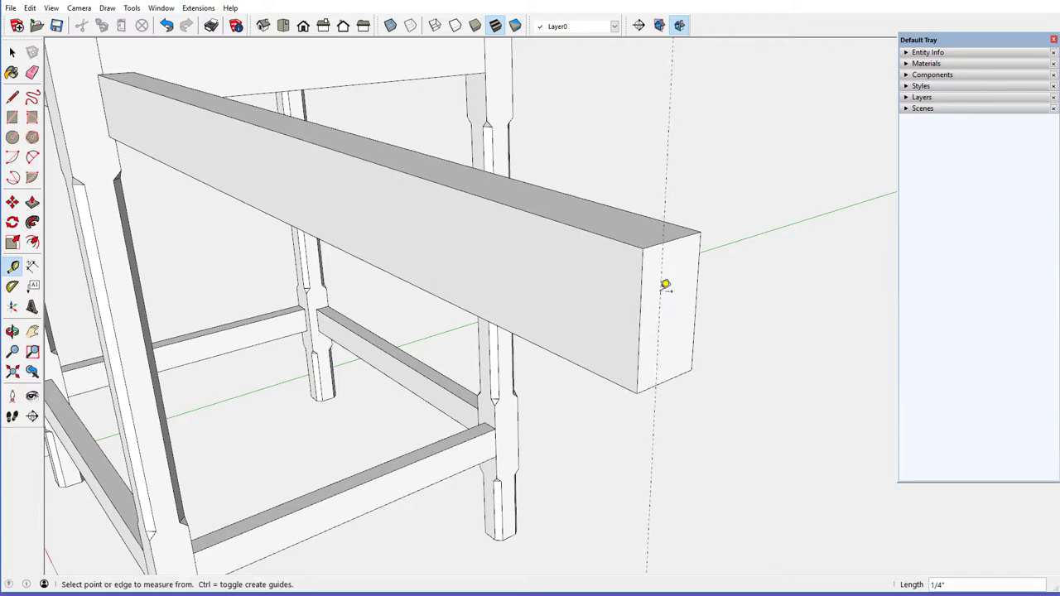
pyautogui.click(700, 265)
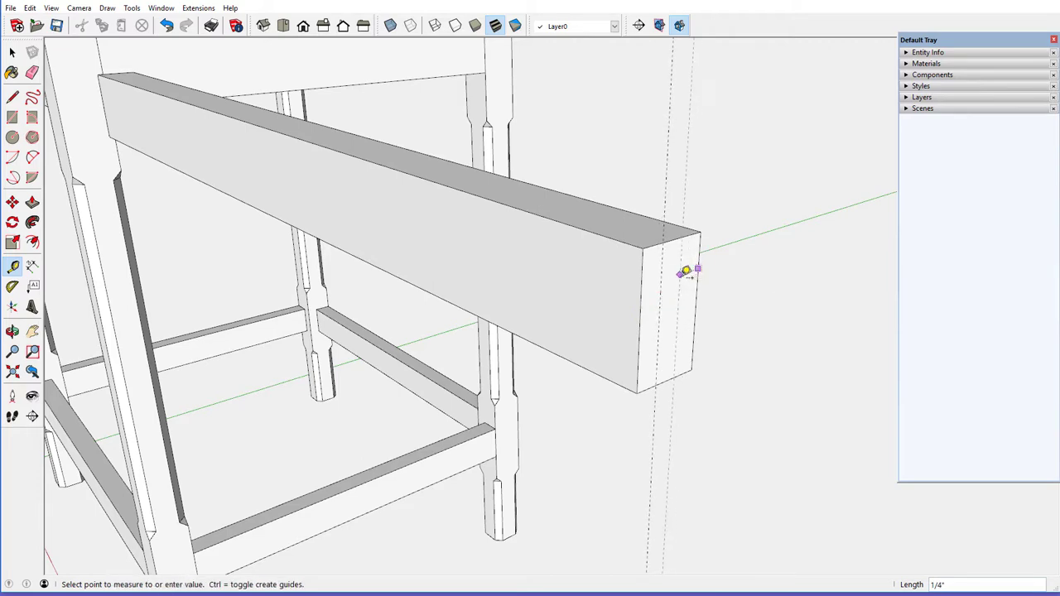
pyautogui.click(685, 272)
pyautogui.scroll(-2, 601, 329)
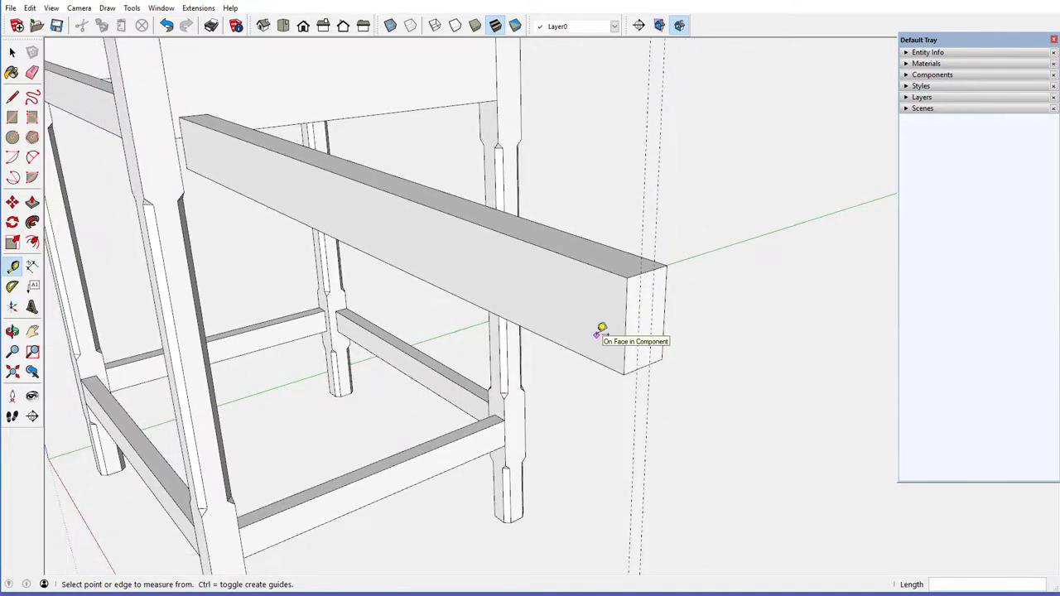
# Inside the copied rail's component, draw two vertical lines down the end face along the guides
pyautogui.rightClick(597, 332)
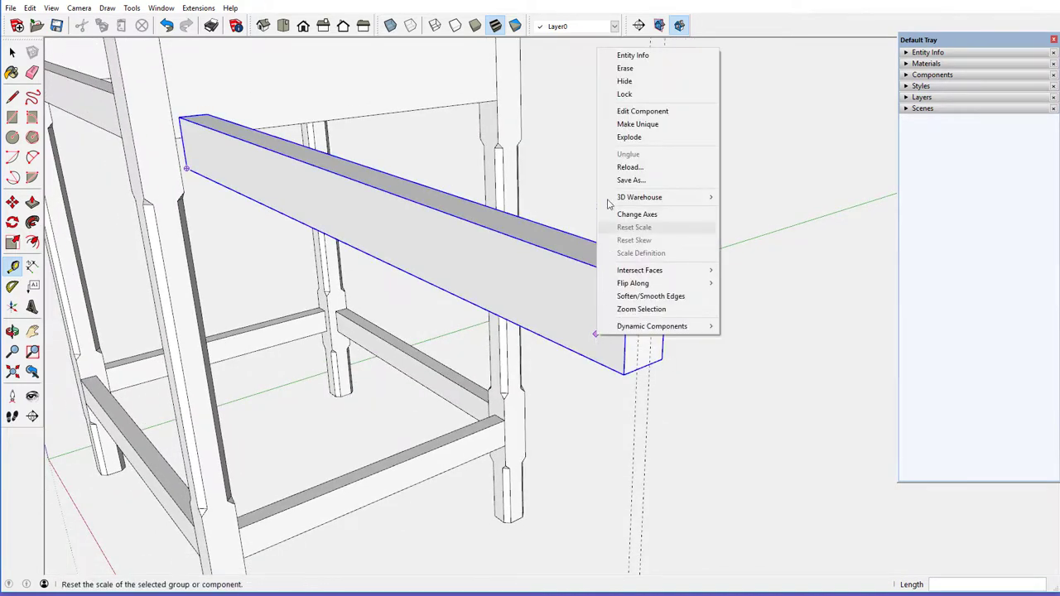
pyautogui.click(637, 110)
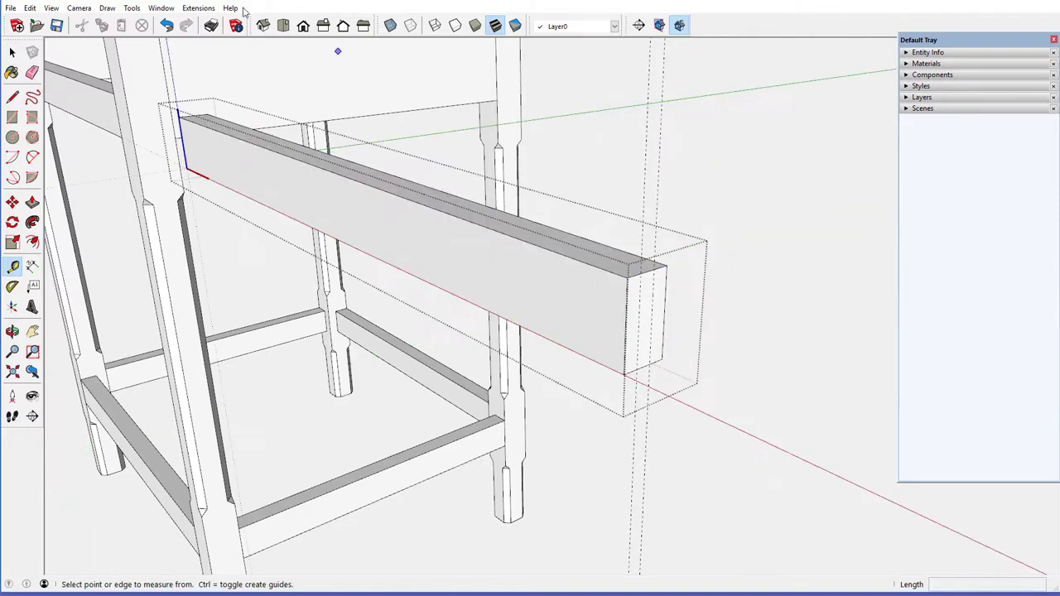
pyautogui.click(13, 97)
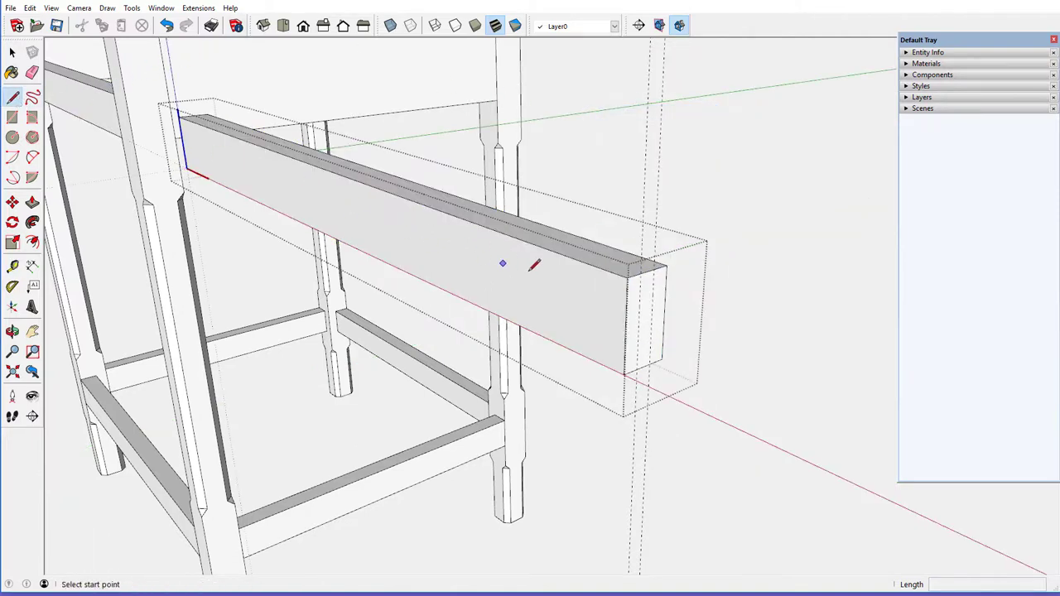
pyautogui.click(641, 271)
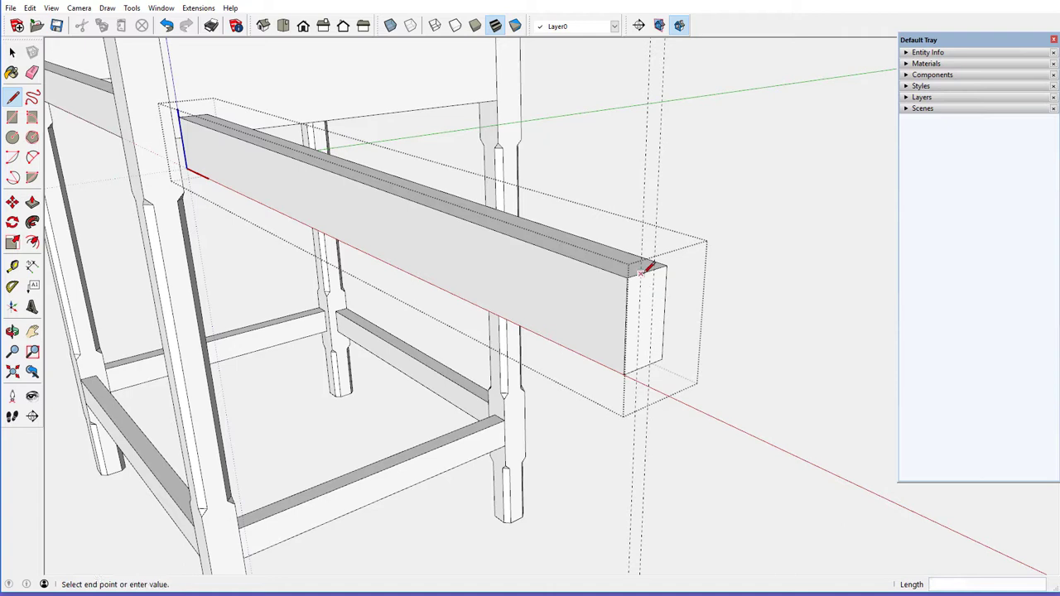
pyautogui.click(639, 365)
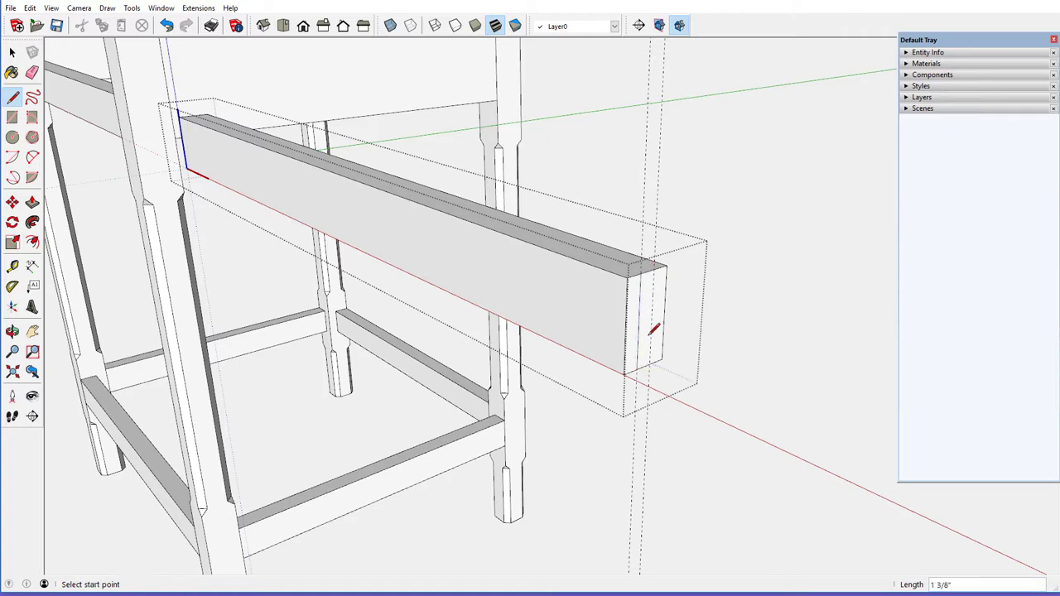
pyautogui.click(653, 269)
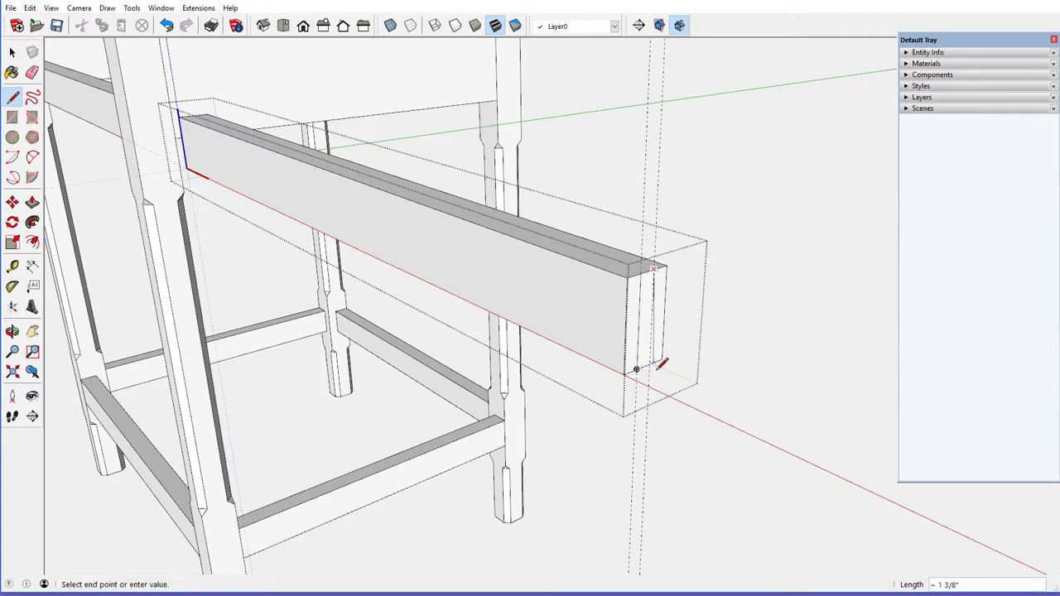
pyautogui.click(651, 365)
pyautogui.moveTo(662, 326)
pyautogui.mouseDown(button='middle')
pyautogui.moveTo(594, 328)
pyautogui.moveTo(414, 296)
pyautogui.mouseUp(button='middle')
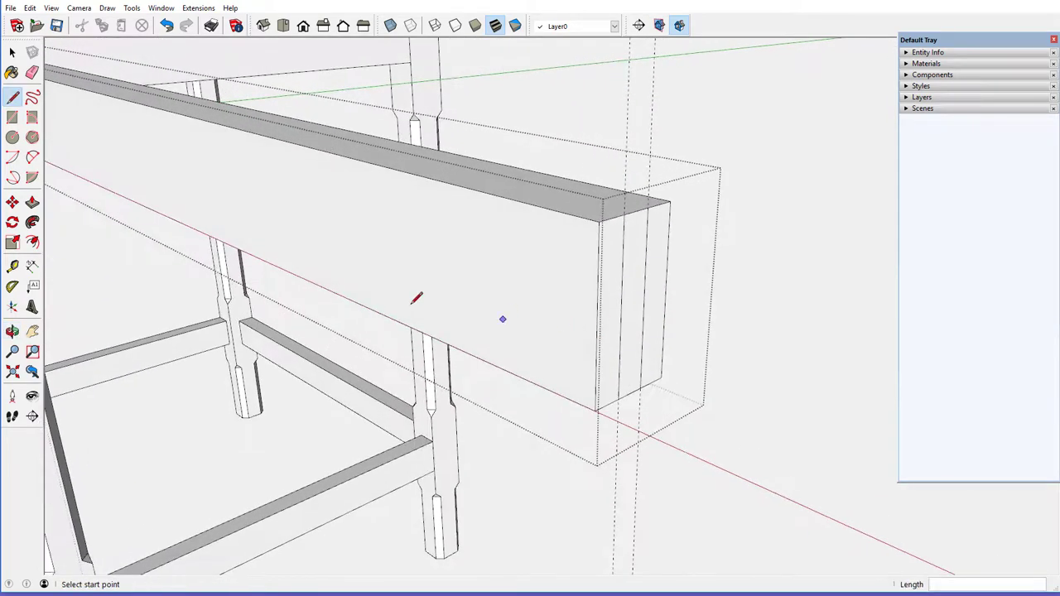
# Push/Pull the central end strip out 11/16" to form the tenon
pyautogui.click(33, 202)
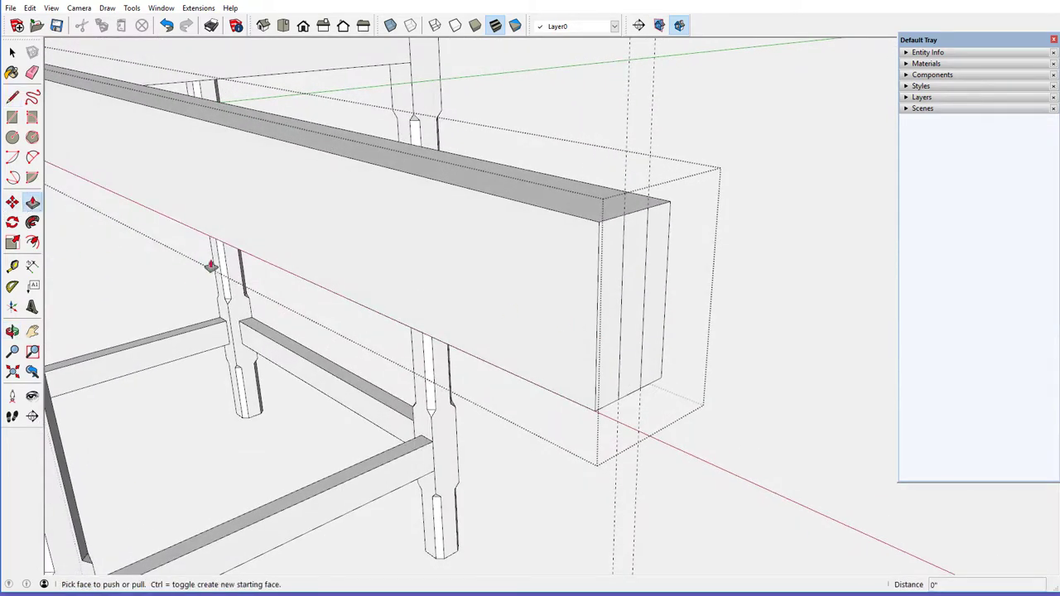
pyautogui.click(627, 313)
pyautogui.write('11/16')
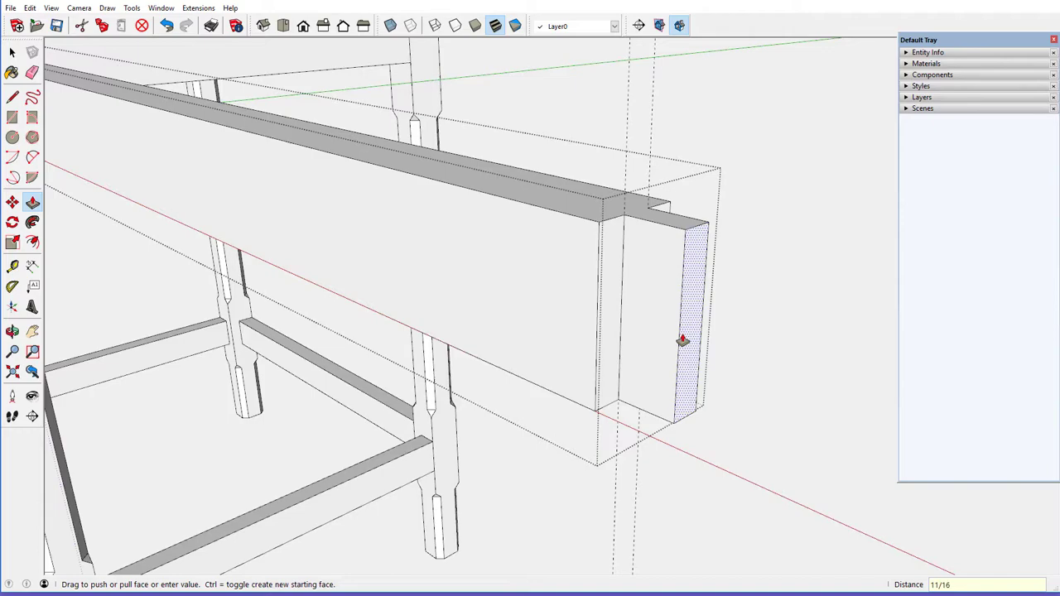
pyautogui.click(683, 339)
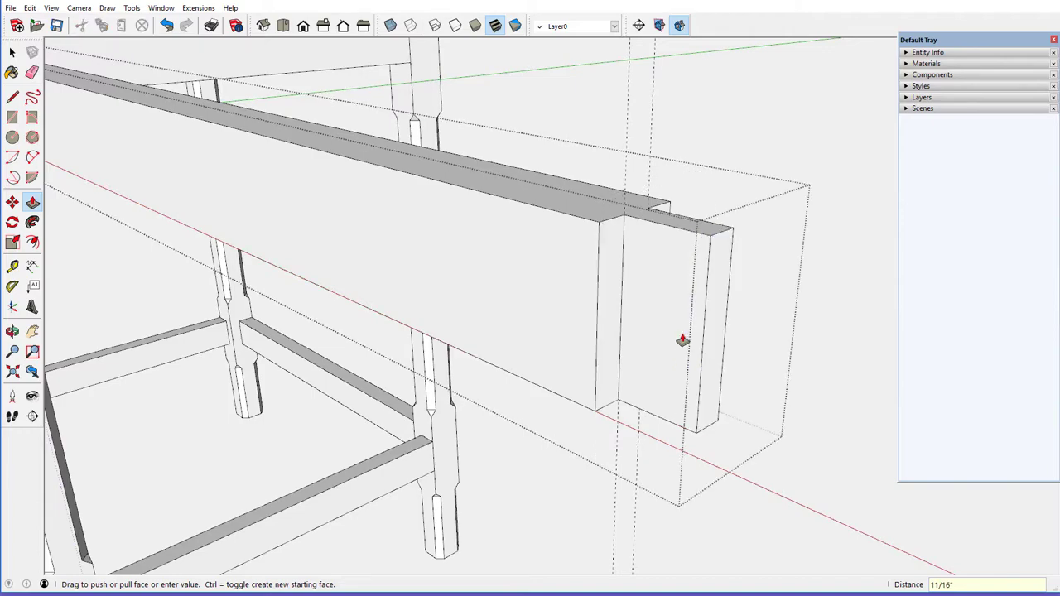
pyautogui.moveTo(682, 339)
pyautogui.mouseDown(button='middle')
pyautogui.moveTo(589, 318)
pyautogui.moveTo(735, 327)
pyautogui.moveTo(717, 323)
pyautogui.mouseUp(button='middle')
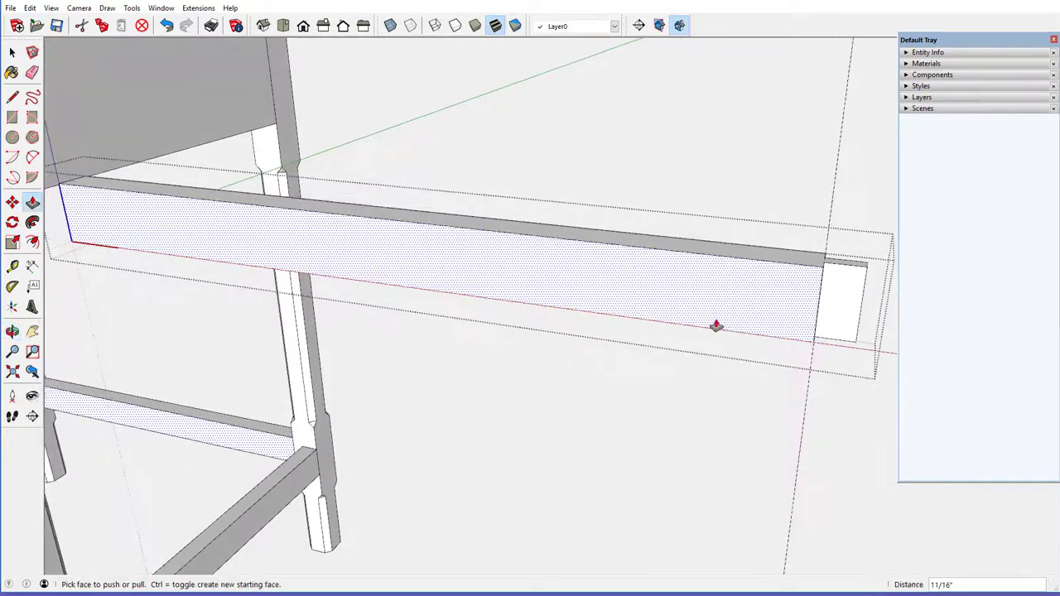
pyautogui.moveTo(654, 314)
pyautogui.mouseDown(button='middle')
pyautogui.moveTo(608, 291)
pyautogui.moveTo(660, 291)
pyautogui.moveTo(655, 301)
pyautogui.mouseUp(button='middle')
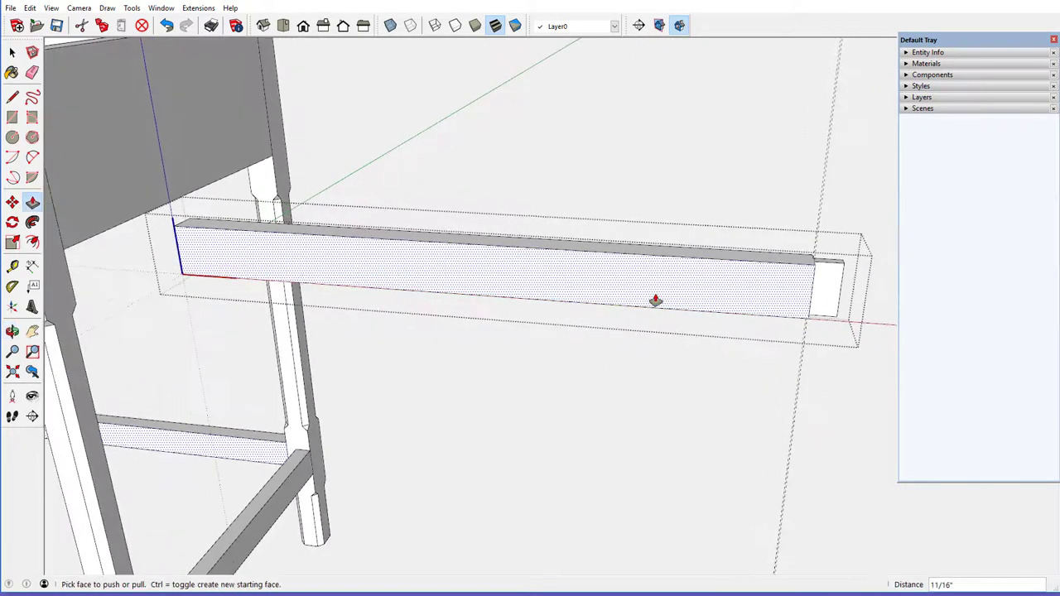
# Select the far-end tenon piece and copy it out past the beam's near end
pyautogui.click(12, 52)
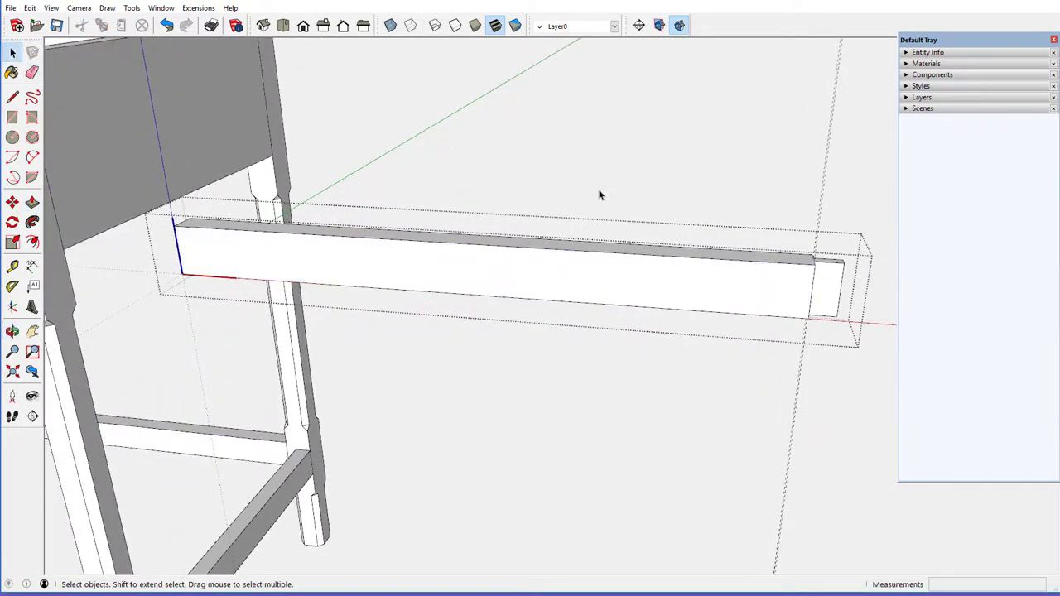
pyautogui.moveTo(744, 264); pyautogui.dragTo(866, 352)
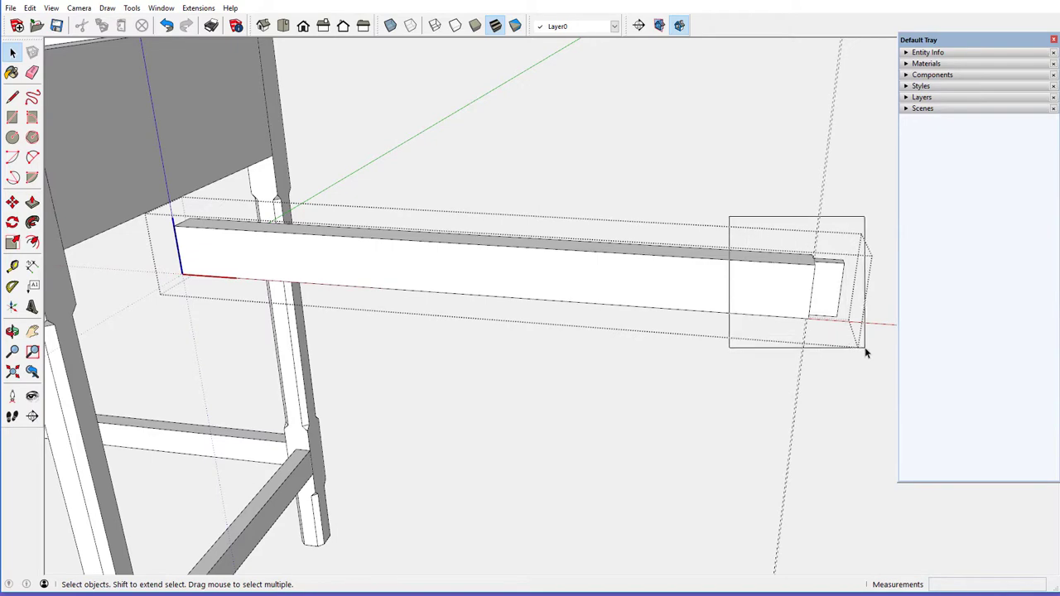
pyautogui.moveTo(709, 293)
pyautogui.mouseDown(button='middle')
pyautogui.moveTo(718, 276)
pyautogui.moveTo(844, 274)
pyautogui.moveTo(405, 263)
pyautogui.mouseUp(button='middle')
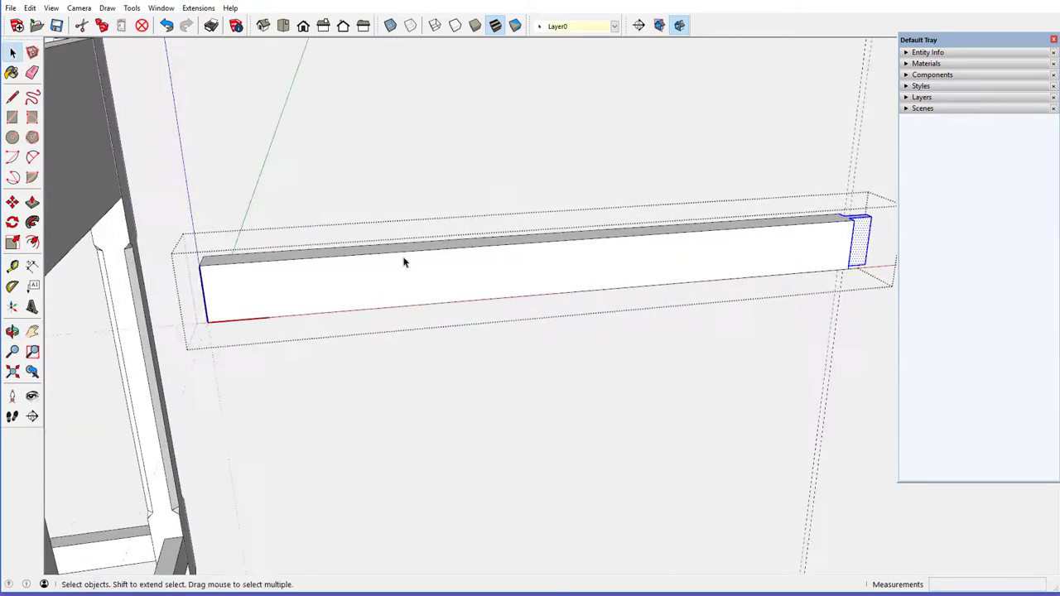
pyautogui.click(12, 202)
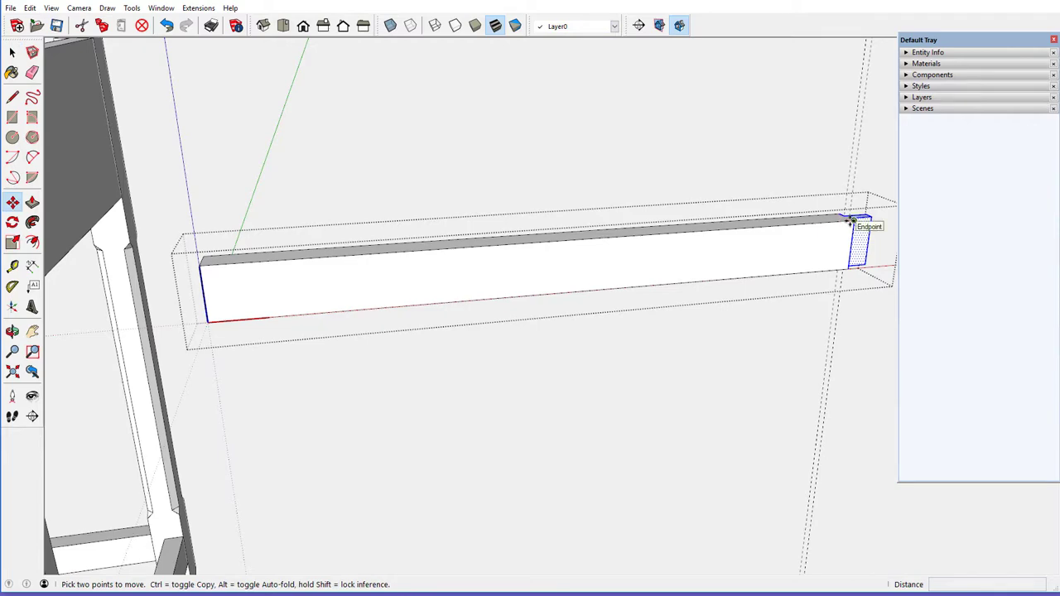
pyautogui.moveTo(555, 229); pyautogui.dragTo(708, 223, button='middle')
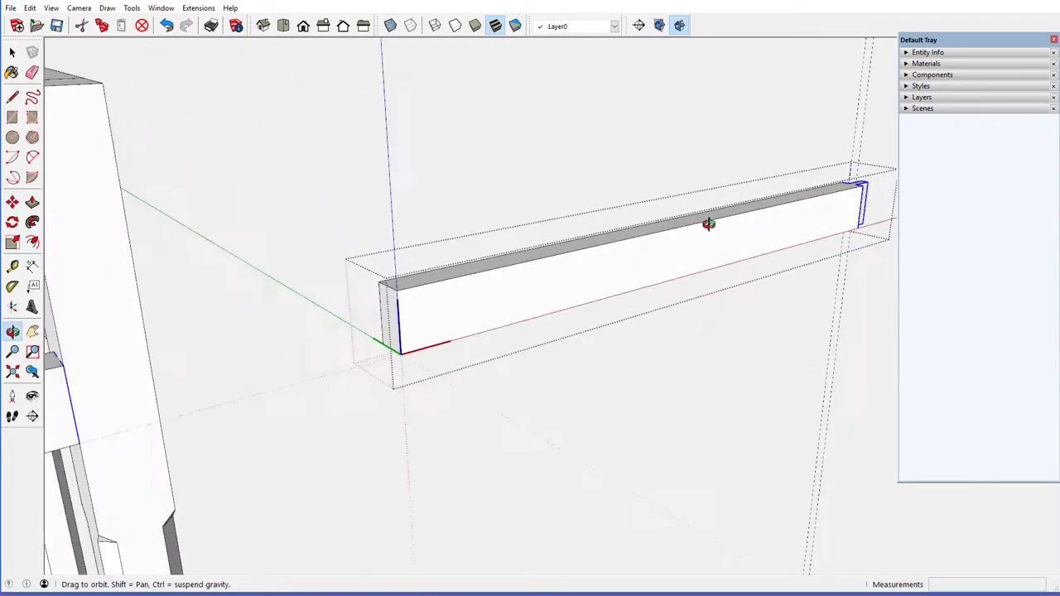
pyautogui.keyDown('ctrl'); pyautogui.click(861, 184); pyautogui.keyUp('ctrl')
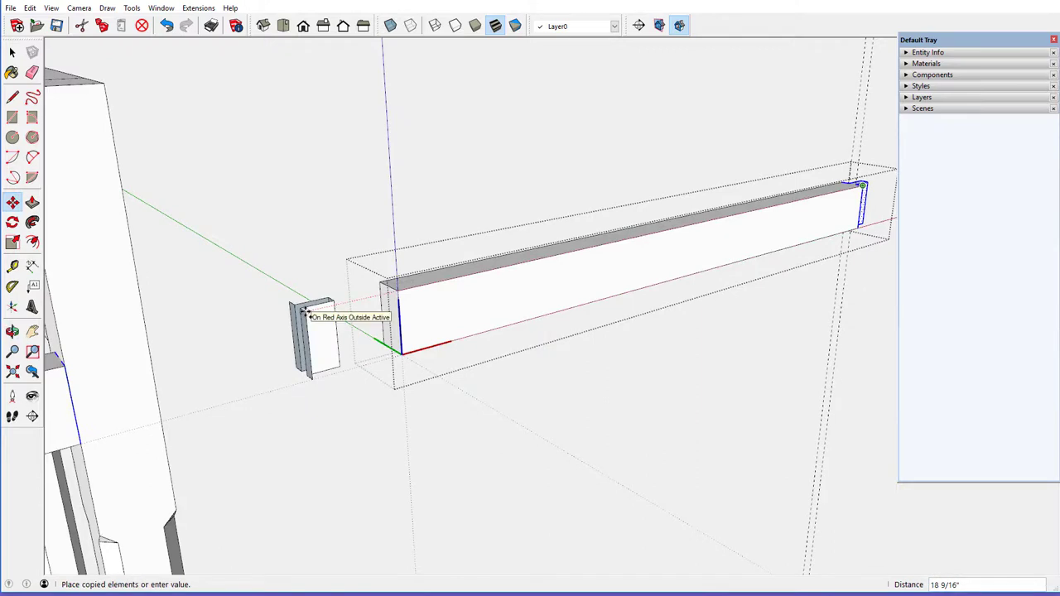
pyautogui.click(306, 312)
# Flip the copy along the red direction and move it against the beam's near end
pyautogui.rightClick(318, 312)
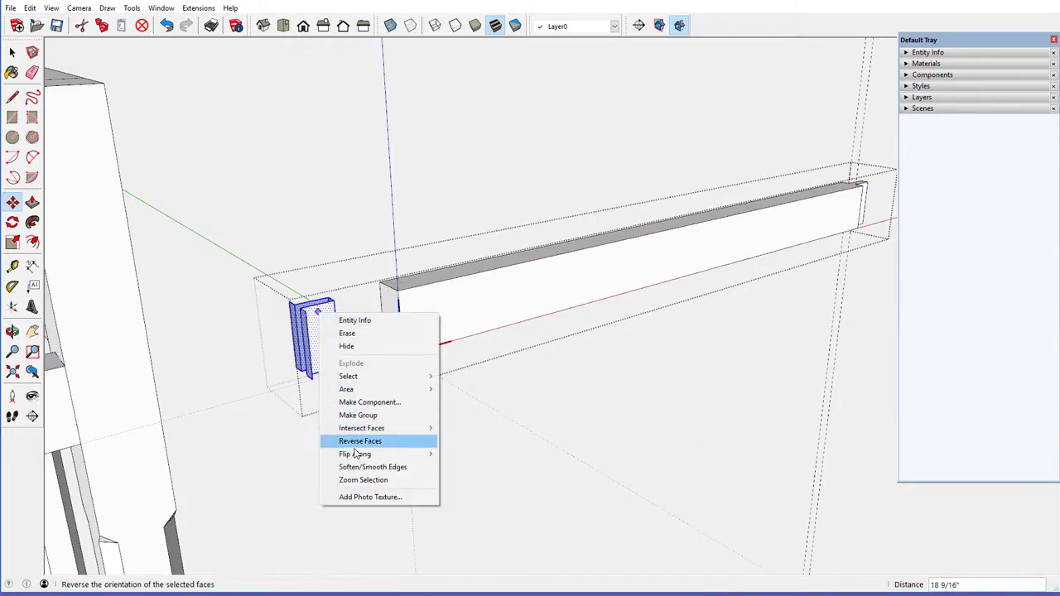
pyautogui.click(464, 454)
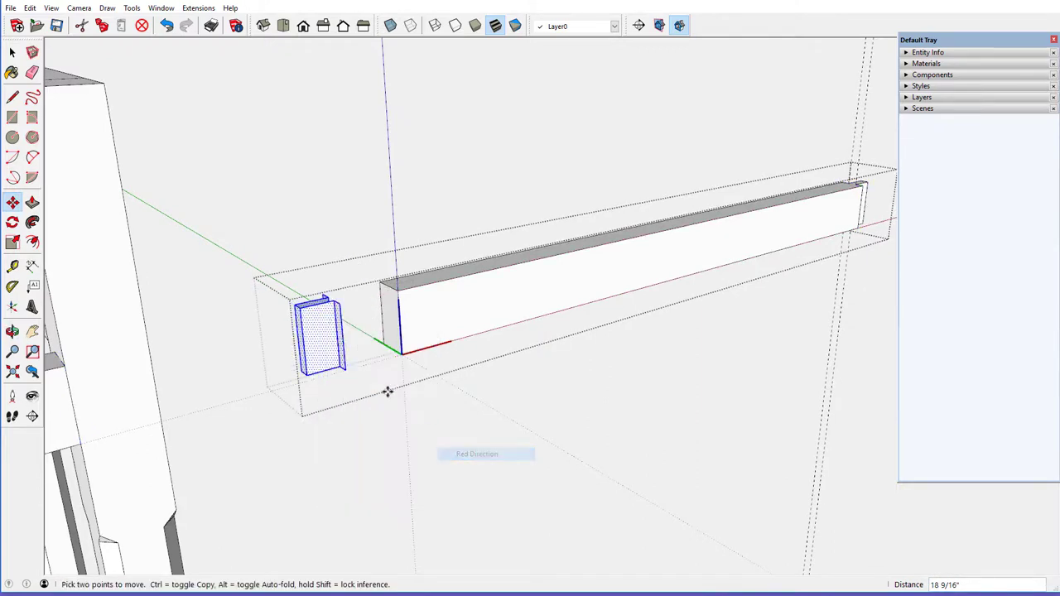
pyautogui.click(345, 305)
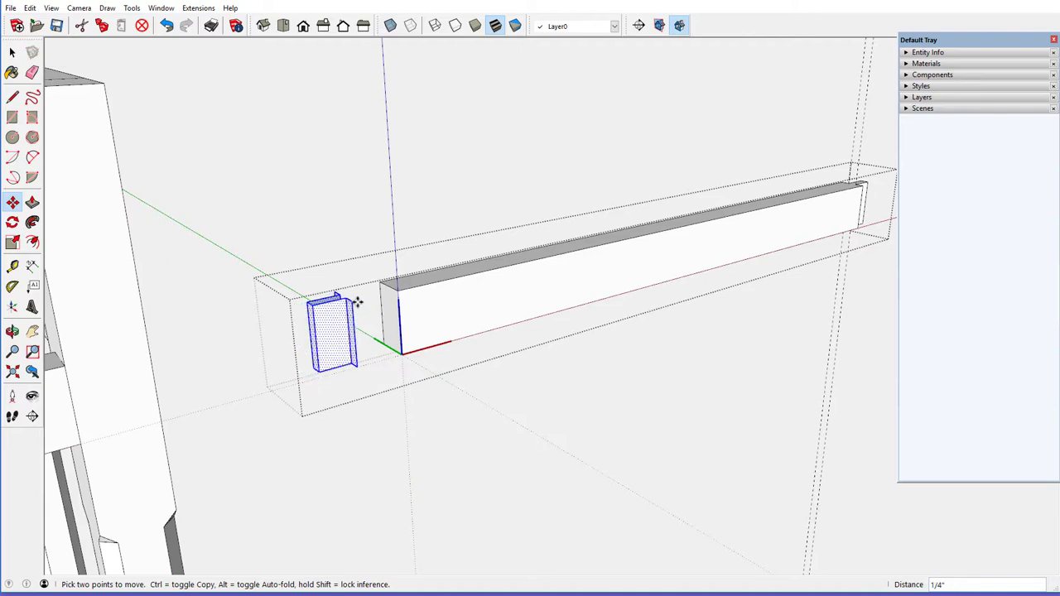
pyautogui.click(397, 291)
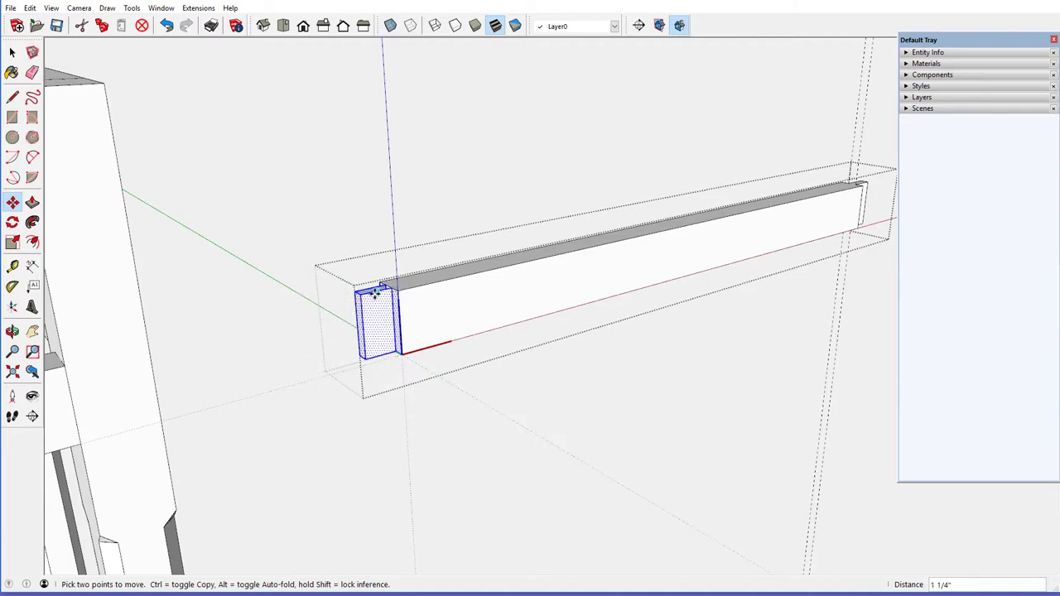
pyautogui.scroll(2, 390, 298)
pyautogui.scroll(2, 377, 295)
# Draw a 1/8" line joining the beam's top corner to the mirrored tenon piece
pyautogui.scroll(2, 374, 294)
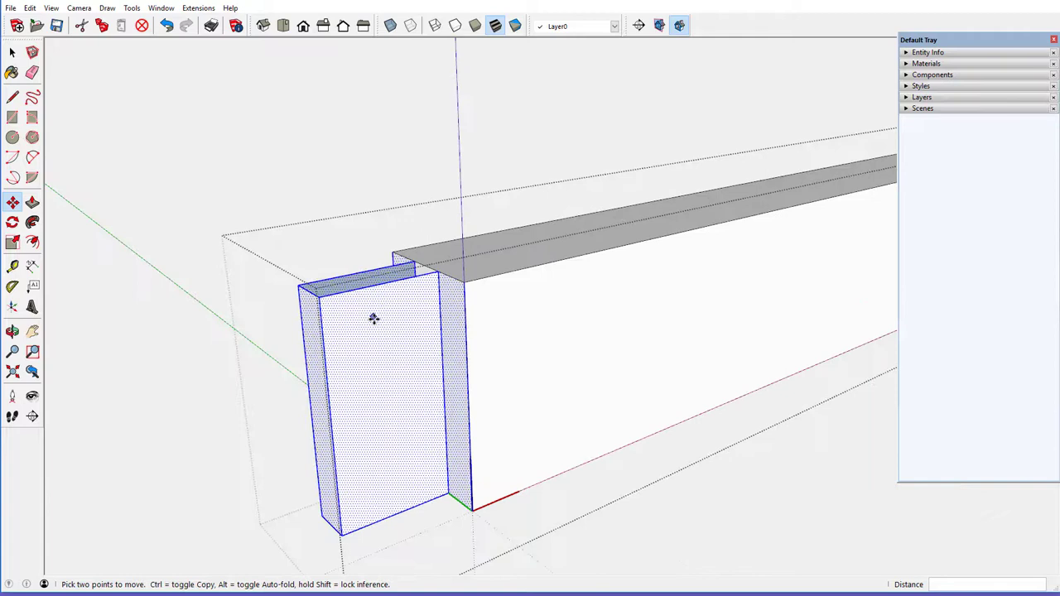
pyautogui.moveTo(380, 330); pyautogui.dragTo(386, 372, button='middle')
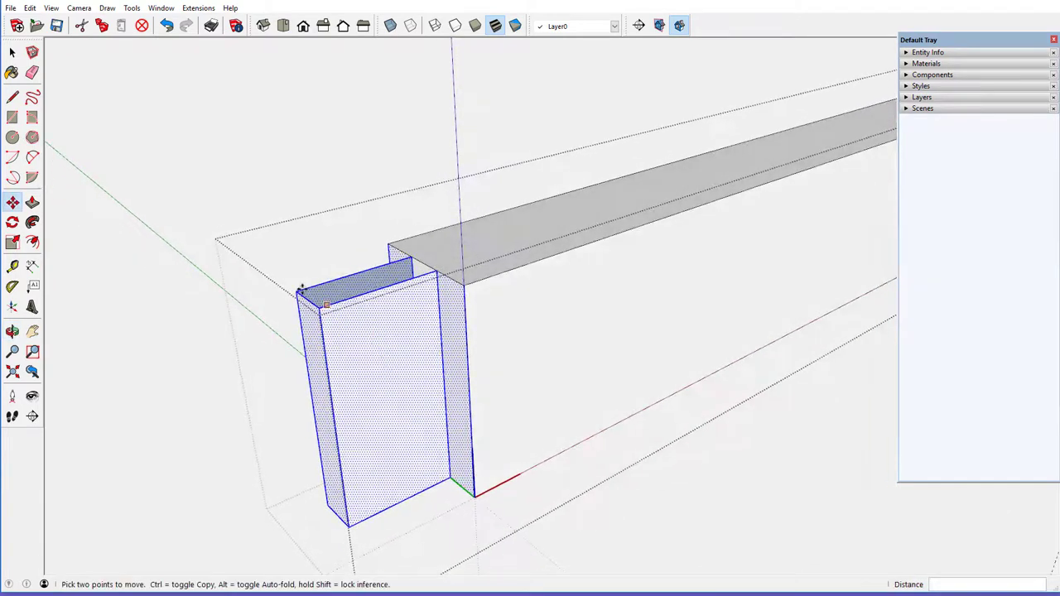
pyautogui.click(12, 98)
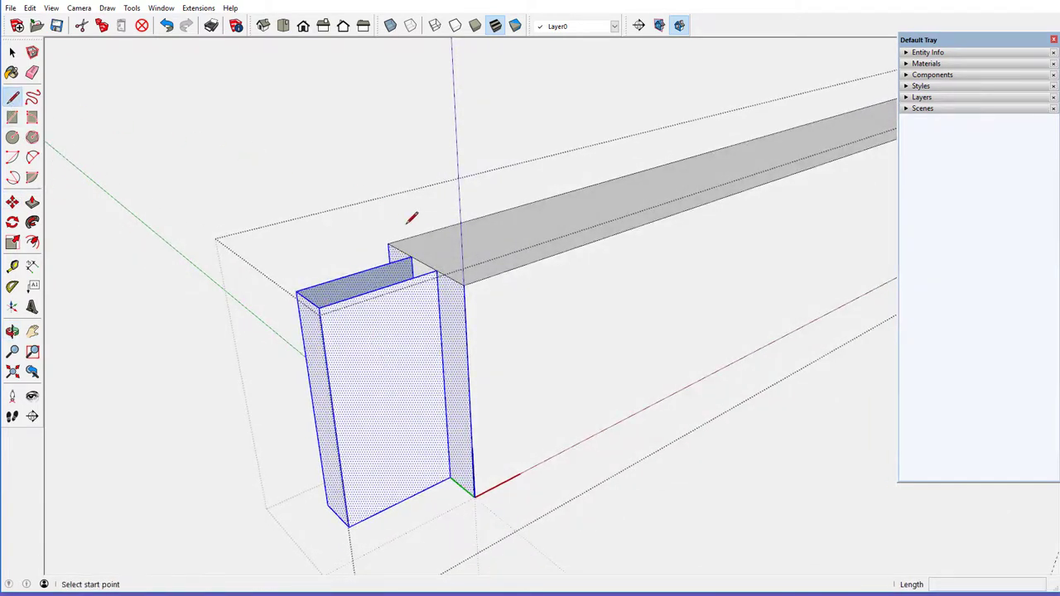
pyautogui.click(411, 258)
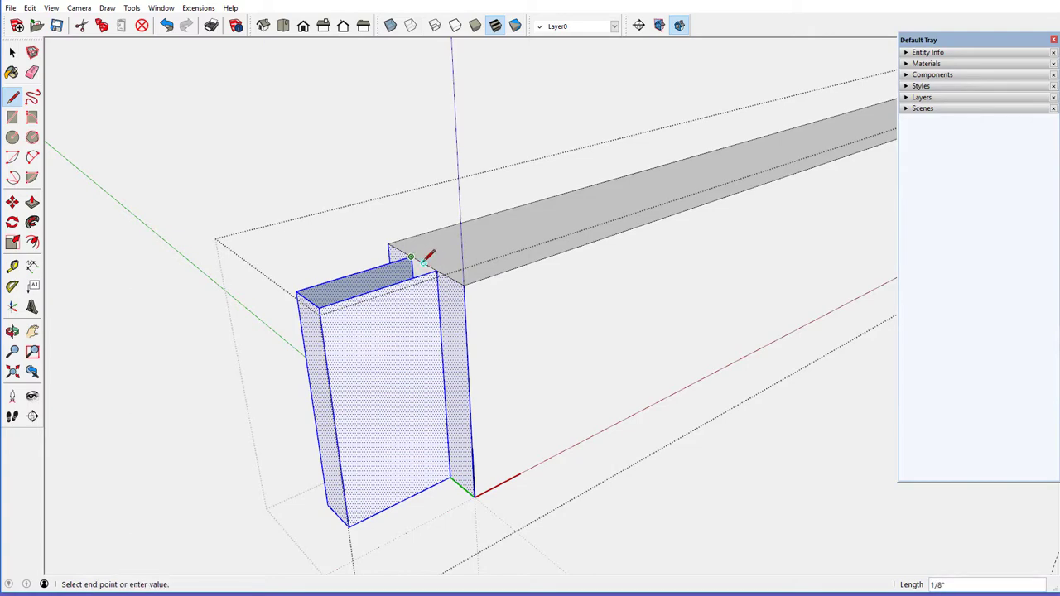
pyautogui.click(437, 270)
# Orbit beneath the joint and begin a line along its bottom edge
pyautogui.press('o')
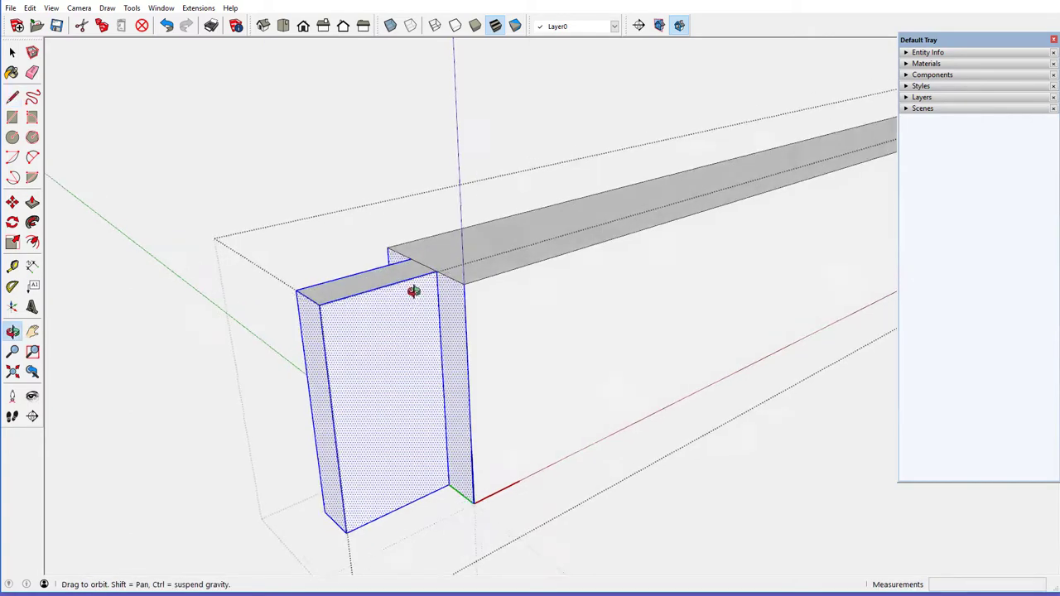
pyautogui.moveTo(414, 294); pyautogui.dragTo(437, 90)
pyautogui.moveTo(437, 89); pyautogui.dragTo(426, 276, button='middle')
pyautogui.scroll(-3, 421, 269)
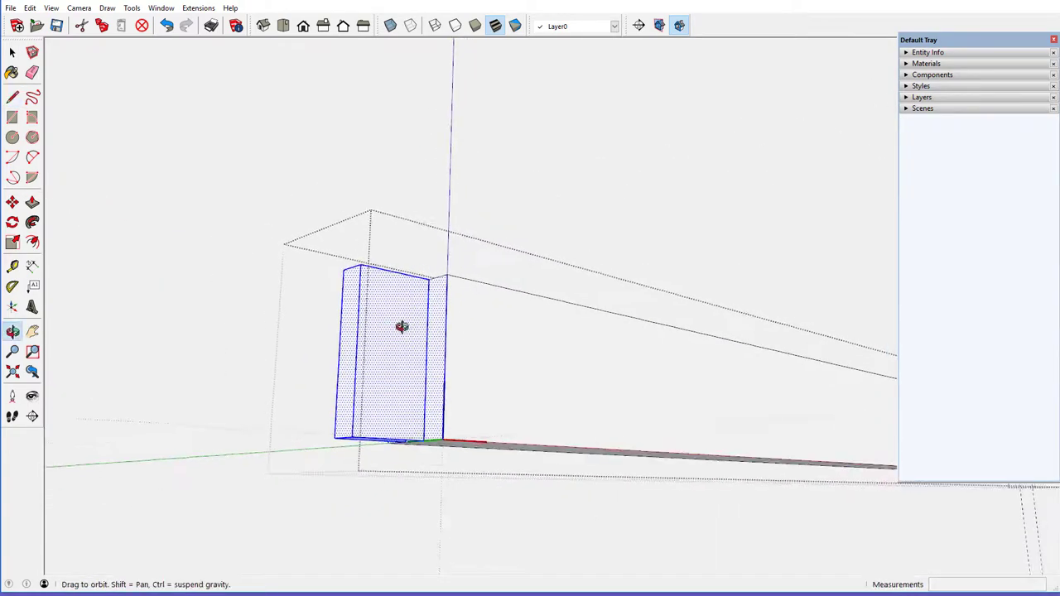
pyautogui.moveTo(402, 324)
pyautogui.mouseDown(button='middle')
pyautogui.moveTo(415, 256)
pyautogui.moveTo(402, 378)
pyautogui.mouseUp(button='middle')
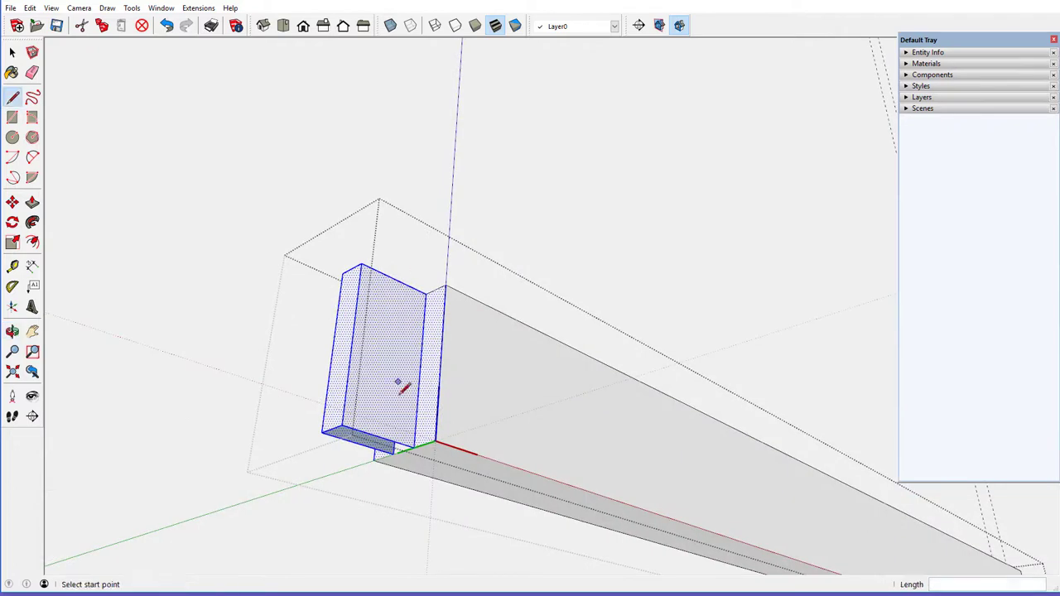
pyautogui.click(413, 445)
# Close the tenon's bottom face, erase stray seam edges, and view the whole frame
pyautogui.click(400, 449)
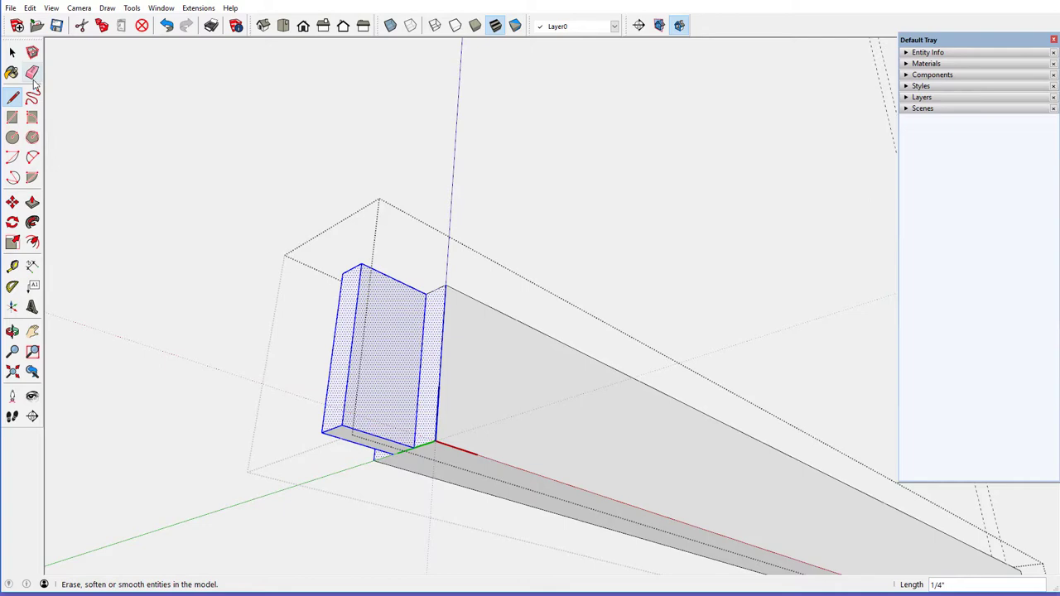
pyautogui.click(32, 72)
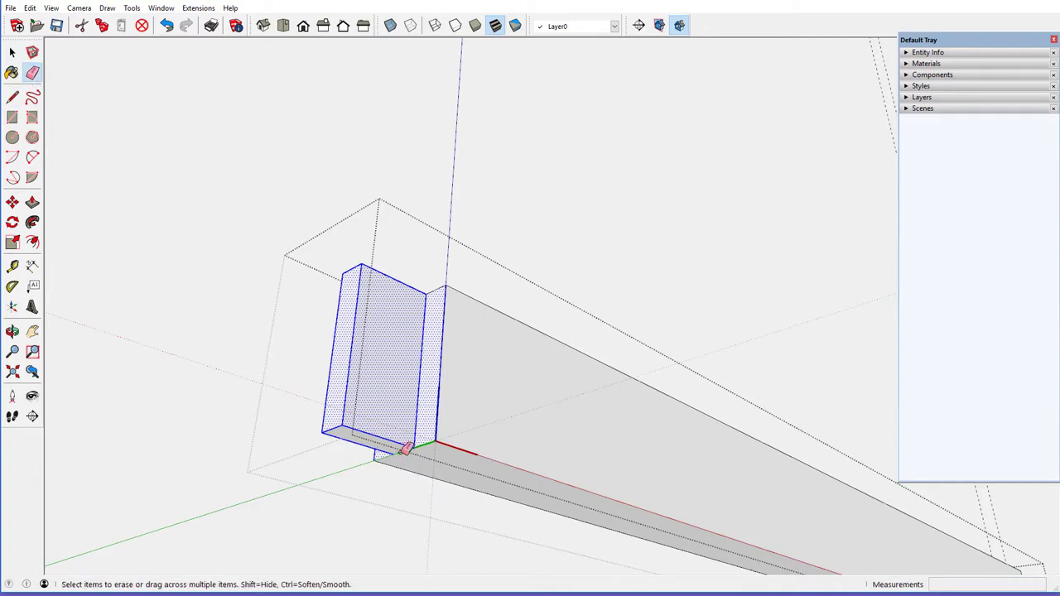
pyautogui.moveTo(414, 360); pyautogui.dragTo(406, 539, button='middle')
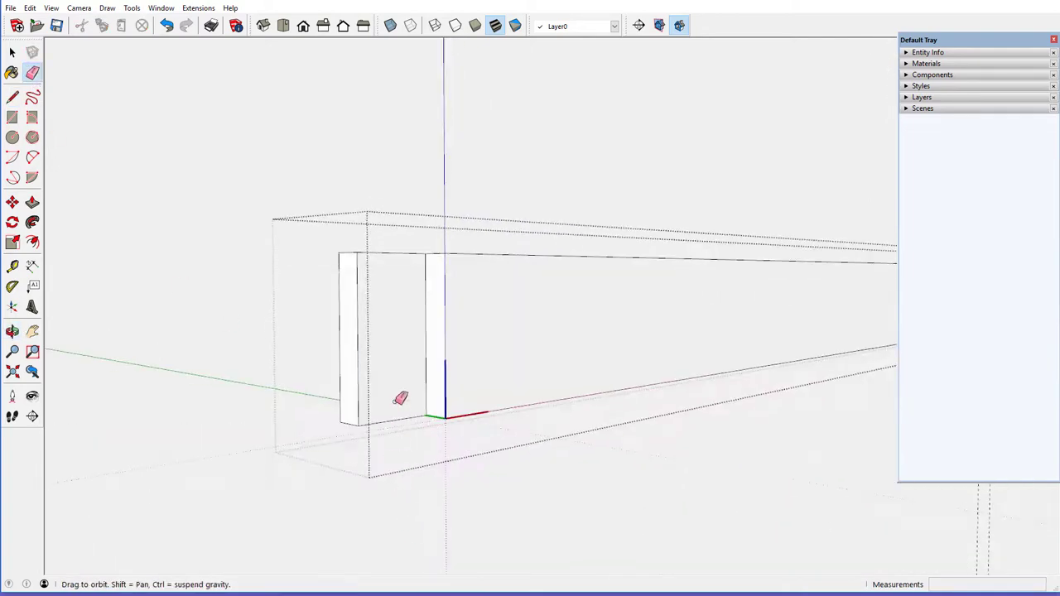
pyautogui.moveTo(400, 399); pyautogui.dragTo(402, 508, button='middle')
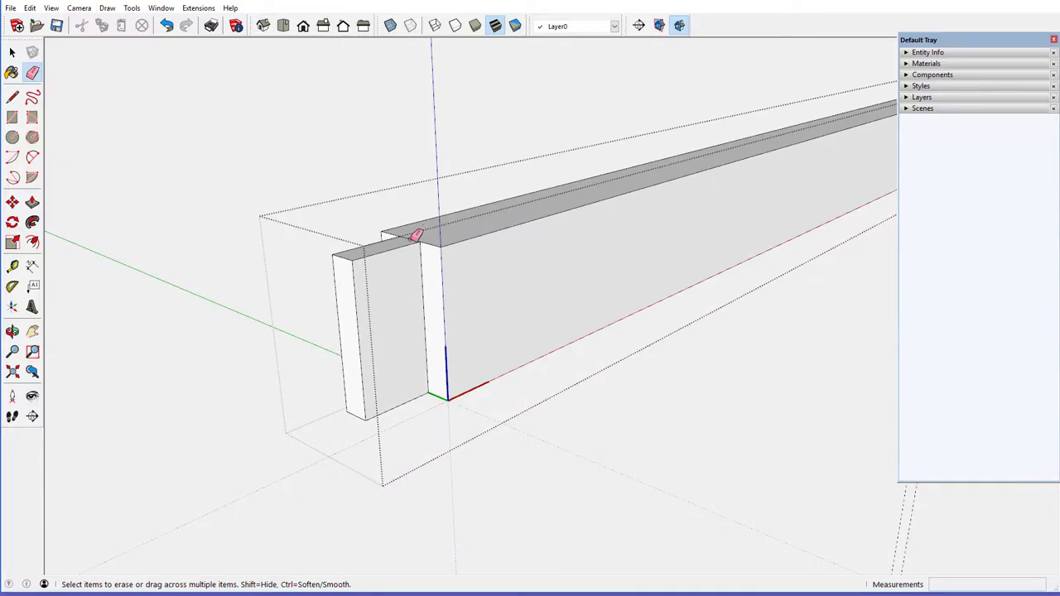
pyautogui.moveTo(463, 260)
pyautogui.mouseDown(button='middle')
pyautogui.moveTo(400, 303)
pyautogui.moveTo(503, 256)
pyautogui.moveTo(137, 273)
pyautogui.mouseUp(button='middle')
pyautogui.scroll(-3, 401, 303)
pyautogui.scroll(-3, 392, 307)
pyautogui.scroll(-2, 144, 199)
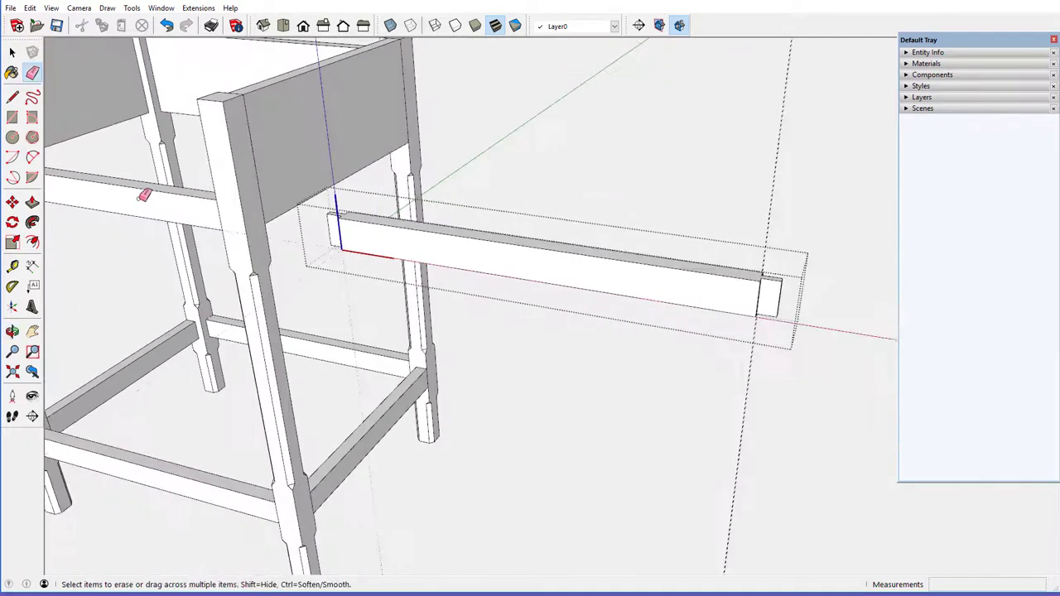
pyautogui.scroll(-2, 149, 195)
pyautogui.rightClick(638, 164)
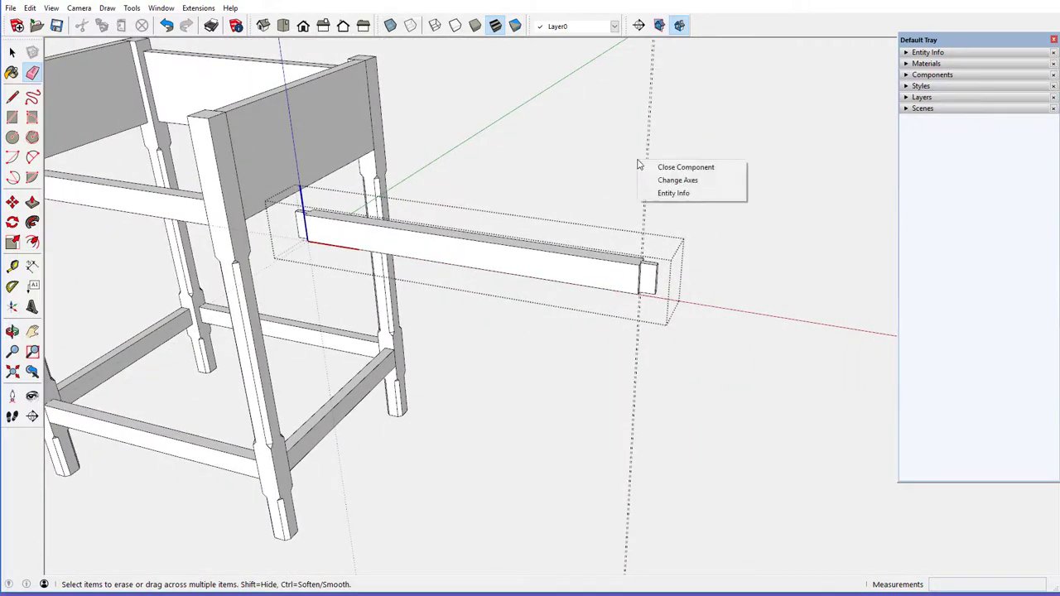
# Close the component and erase the loose tenoned beam
pyautogui.click(665, 167)
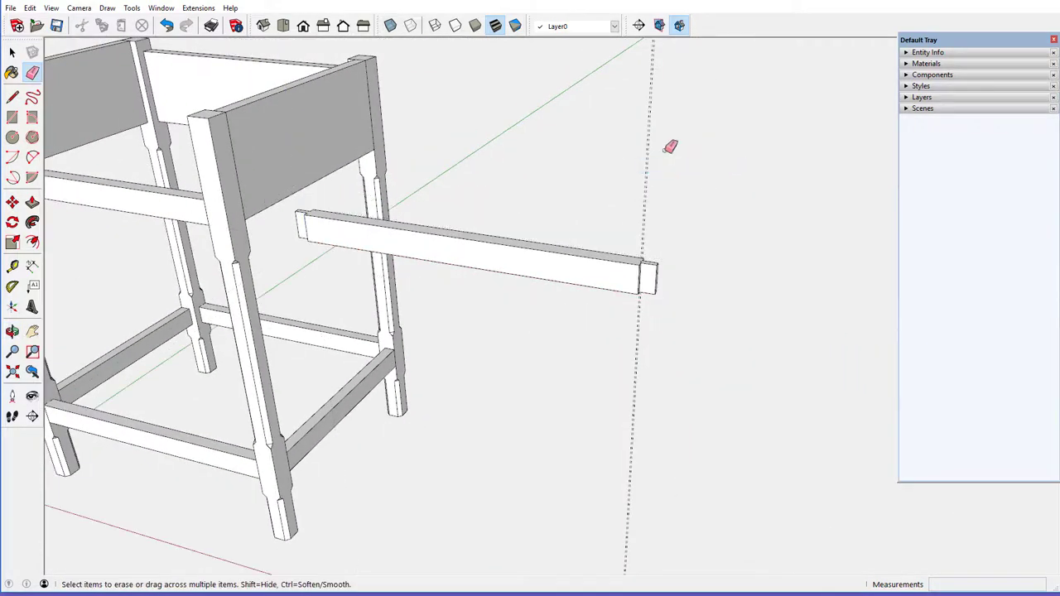
pyautogui.scroll(-3, 534, 282)
pyautogui.scroll(1, 535, 273)
pyautogui.rightClick(530, 266)
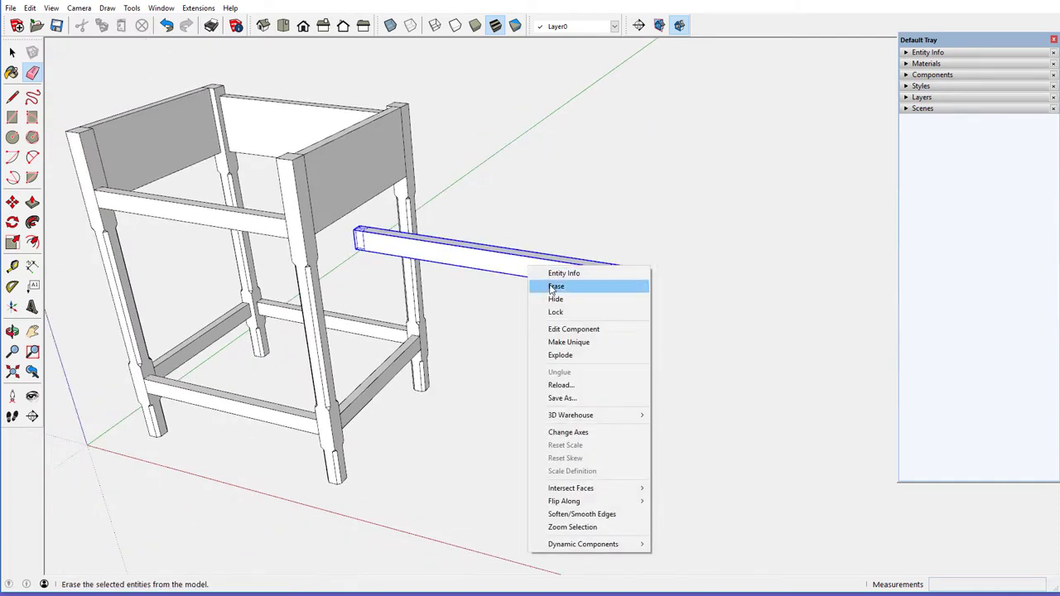
pyautogui.click(552, 288)
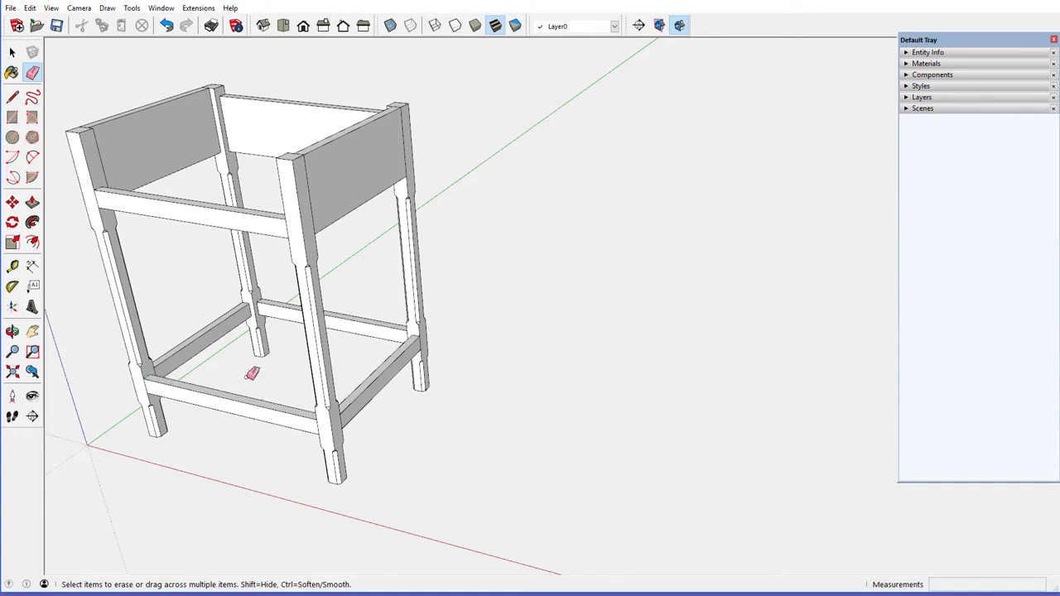
# Check the front upper rail's Entity Info: a Lower Front Stretcher component
pyautogui.rightClick(213, 211)
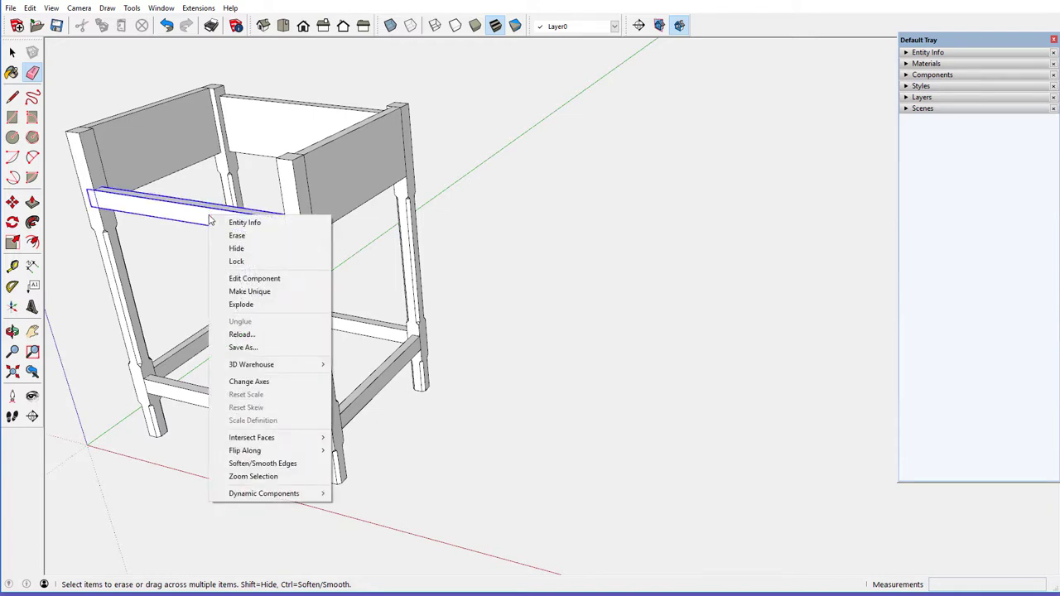
pyautogui.click(242, 222)
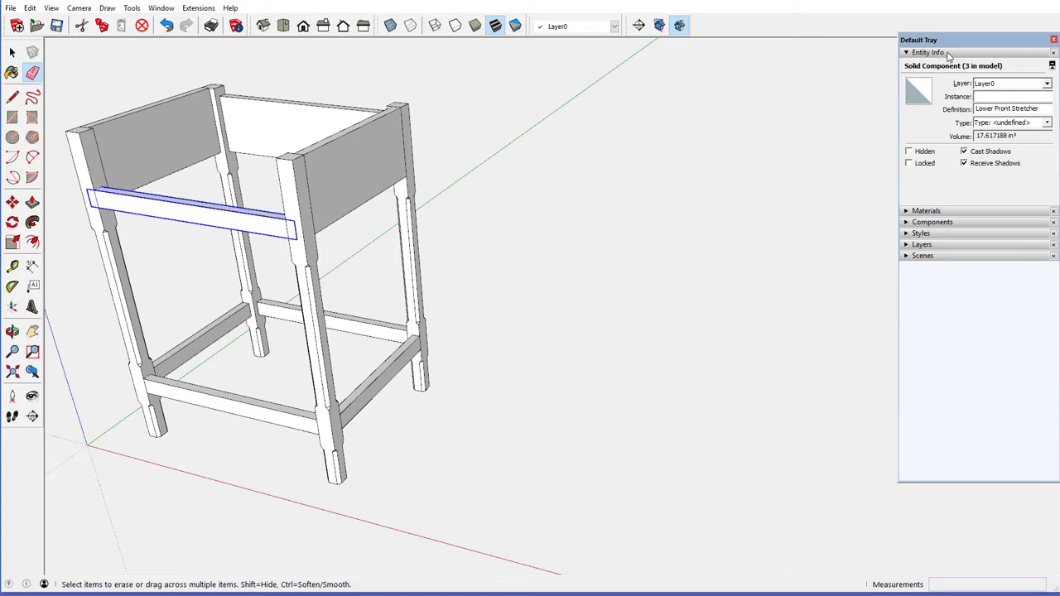
pyautogui.click(948, 53)
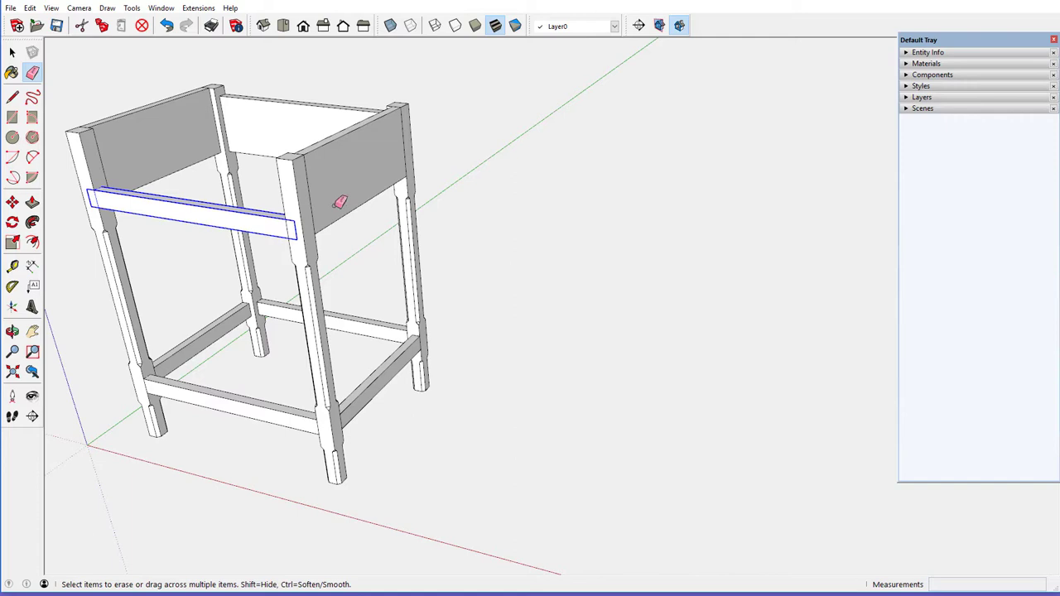
pyautogui.moveTo(335, 202)
pyautogui.mouseDown(button='middle')
pyautogui.moveTo(327, 173)
pyautogui.moveTo(314, 171)
pyautogui.mouseUp(button='middle')
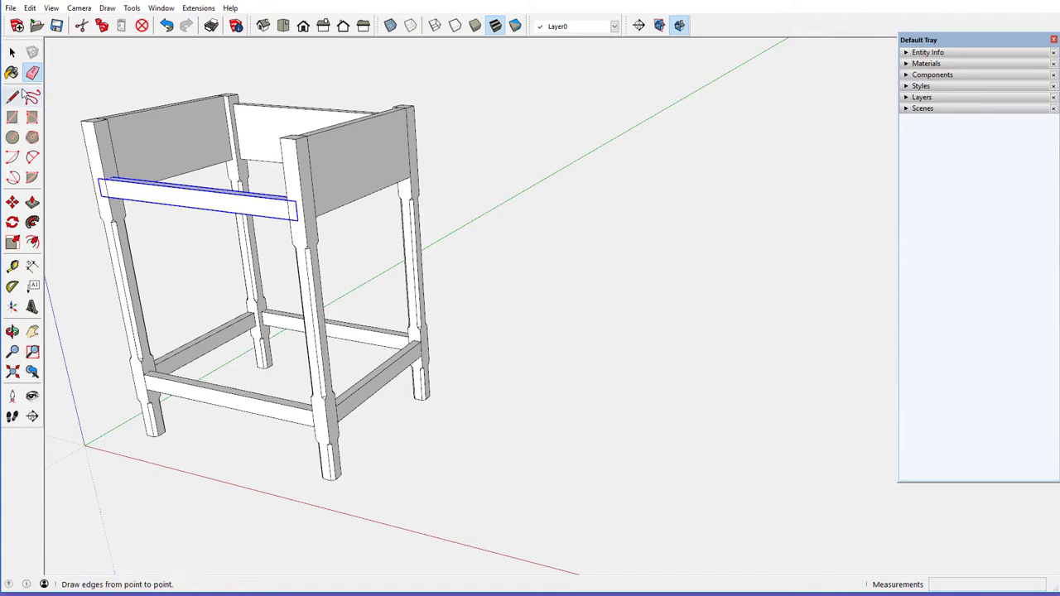
# Copy the lower side rail with Move+Ctrl and set it beside the frame
pyautogui.click(13, 202)
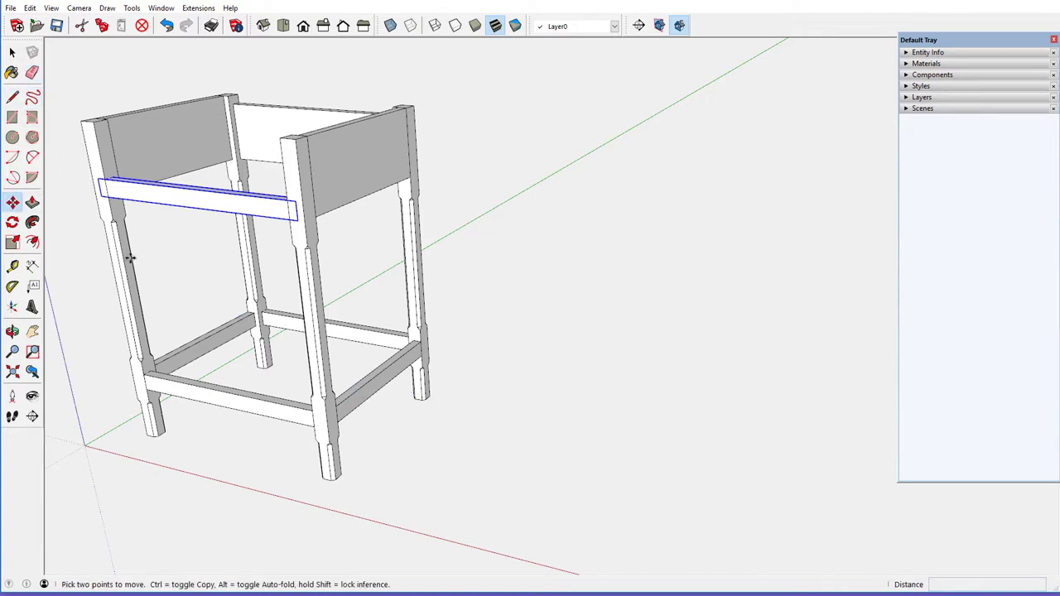
pyautogui.click(12, 51)
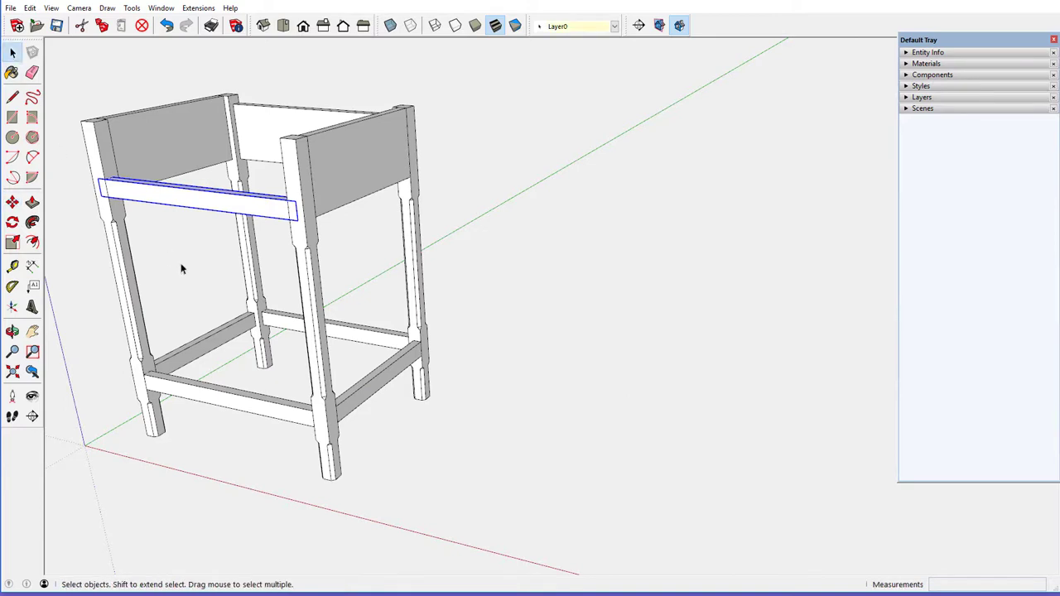
pyautogui.click(360, 402)
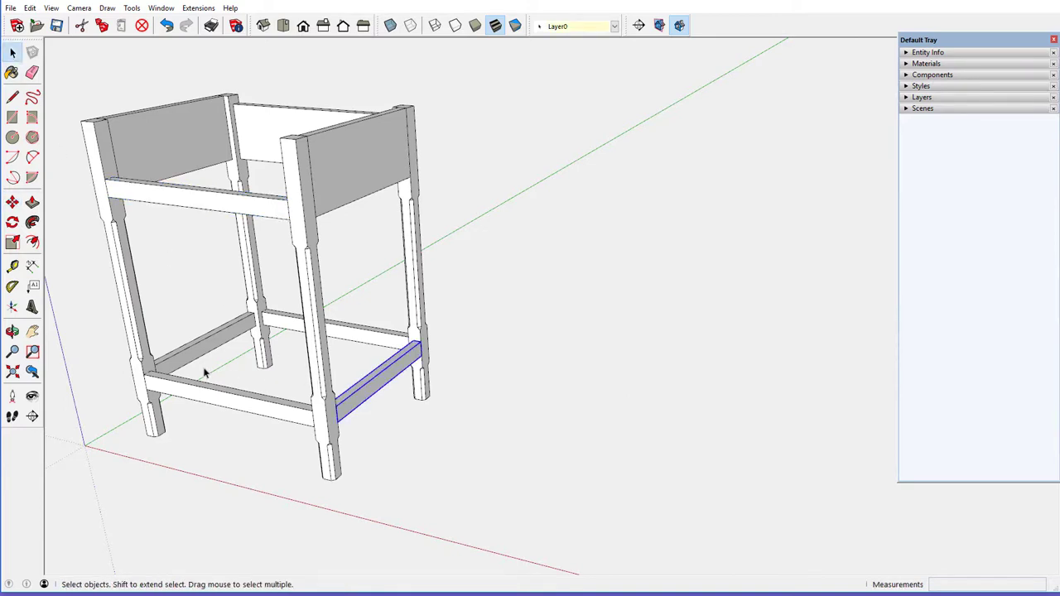
pyautogui.click(13, 204)
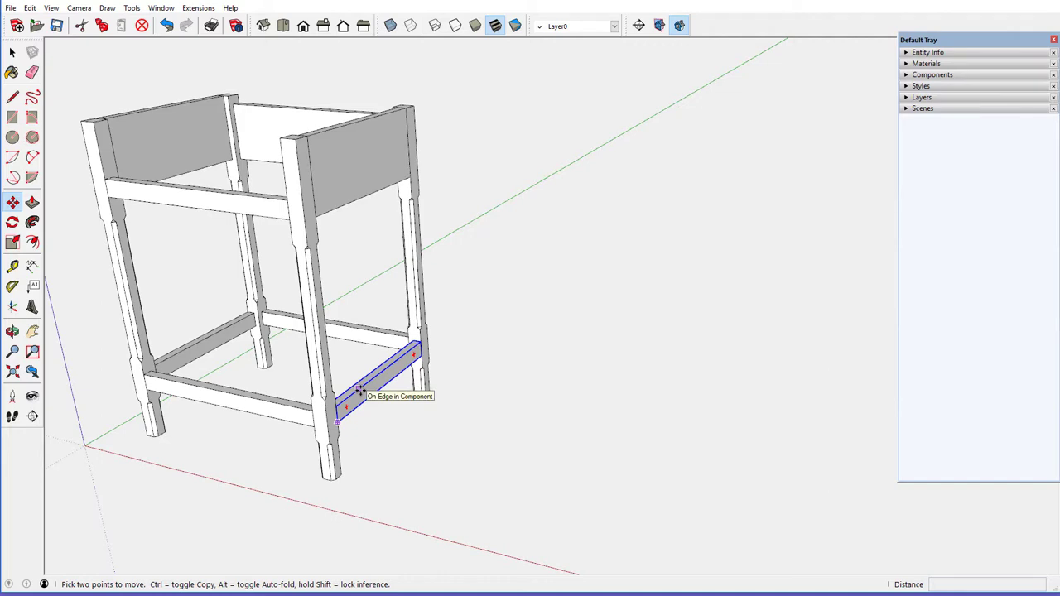
pyautogui.click(361, 395)
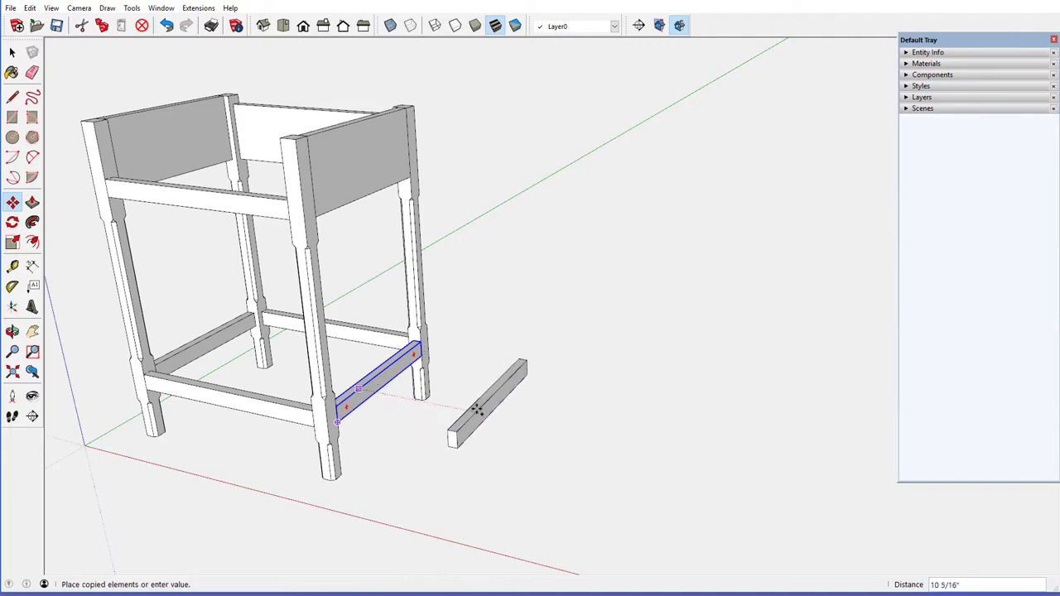
pyautogui.click(466, 429)
pyautogui.scroll(1, 454, 447)
pyautogui.scroll(1, 453, 447)
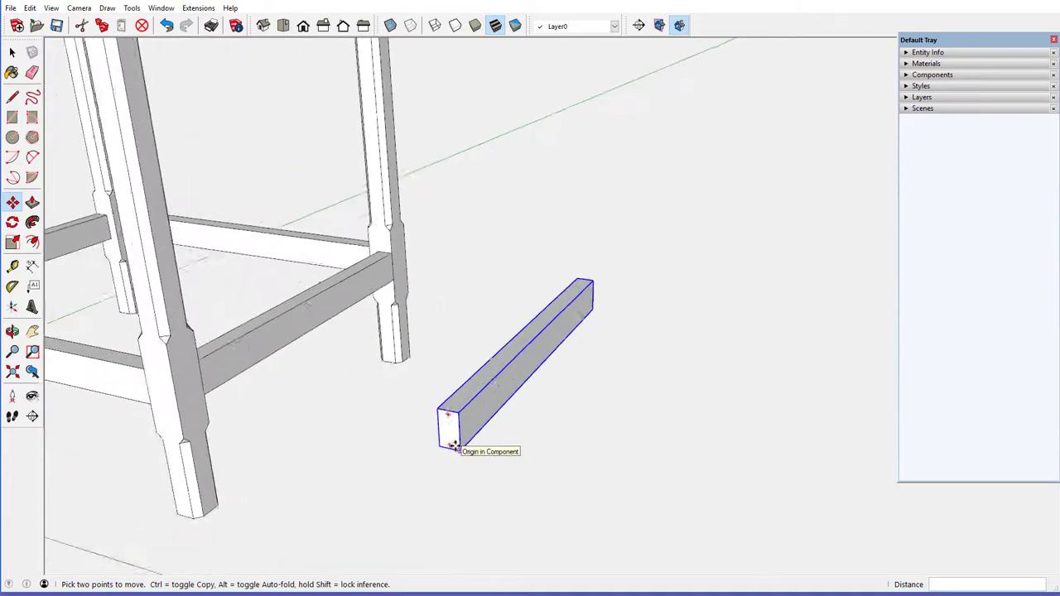
pyautogui.scroll(2, 454, 447)
pyautogui.scroll(1, 453, 446)
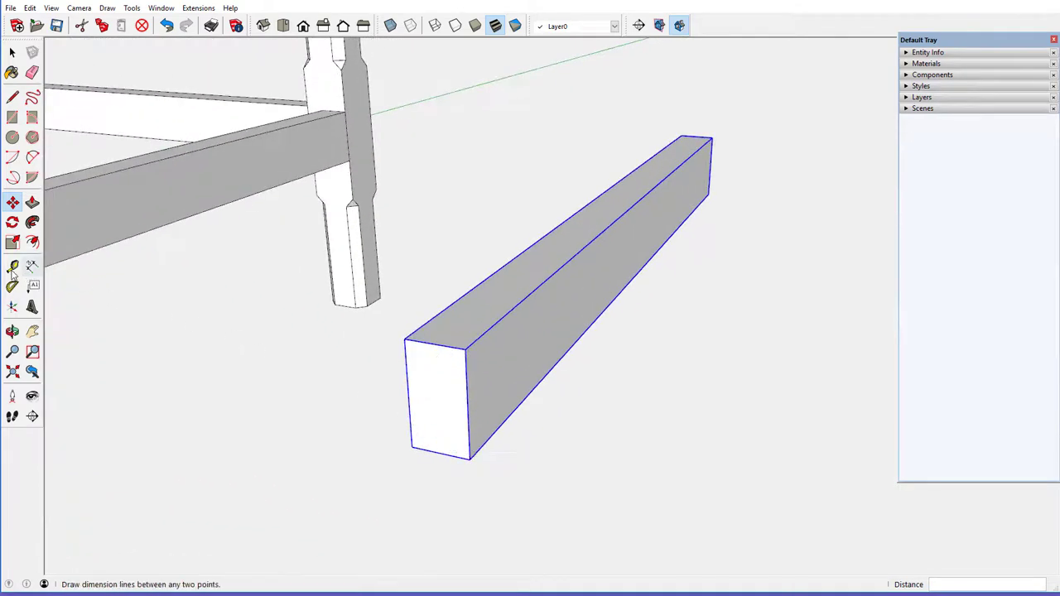
# Mark two parallel Tape Measure guides across the copied rail's end face
pyautogui.click(12, 266)
pyautogui.click(406, 369)
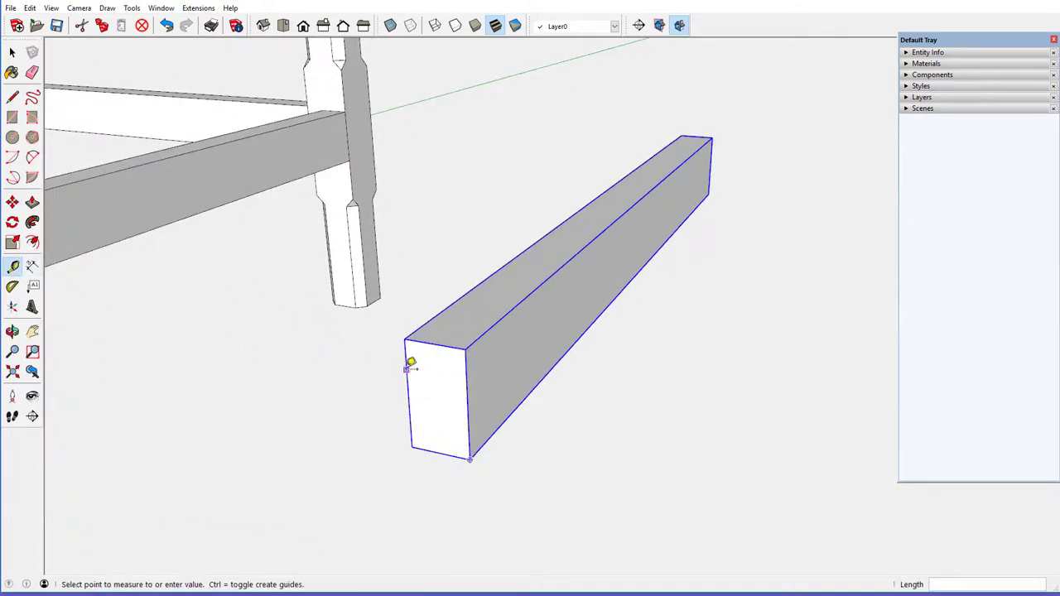
pyautogui.click(427, 372)
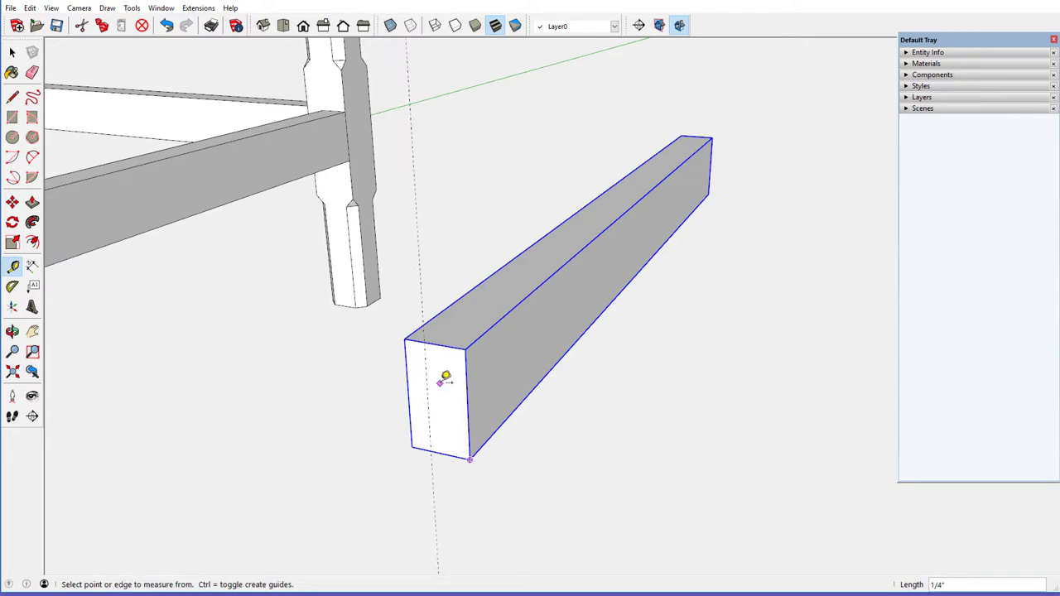
pyautogui.click(469, 379)
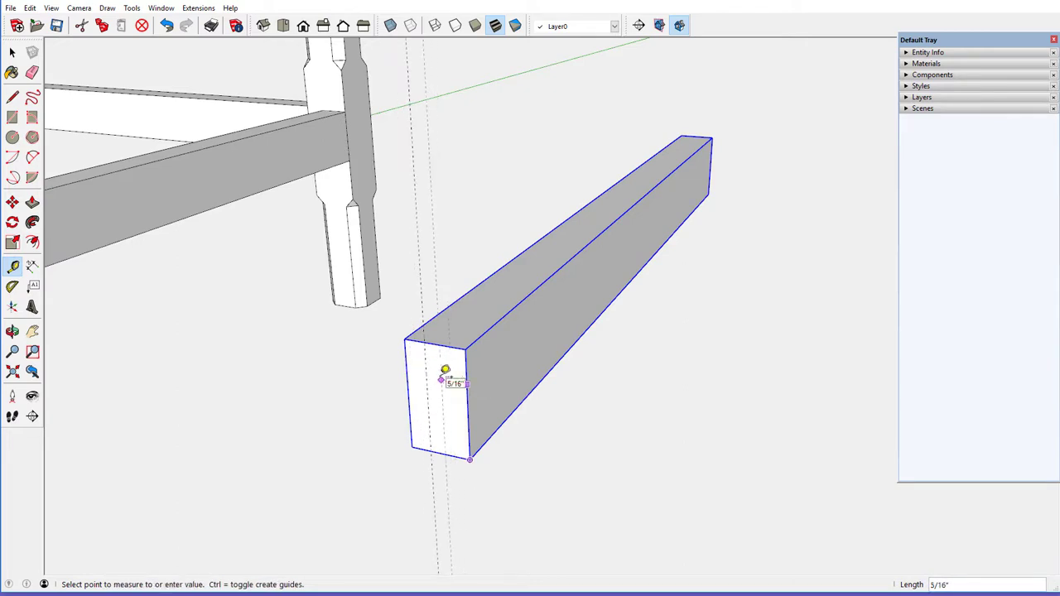
pyautogui.click(451, 372)
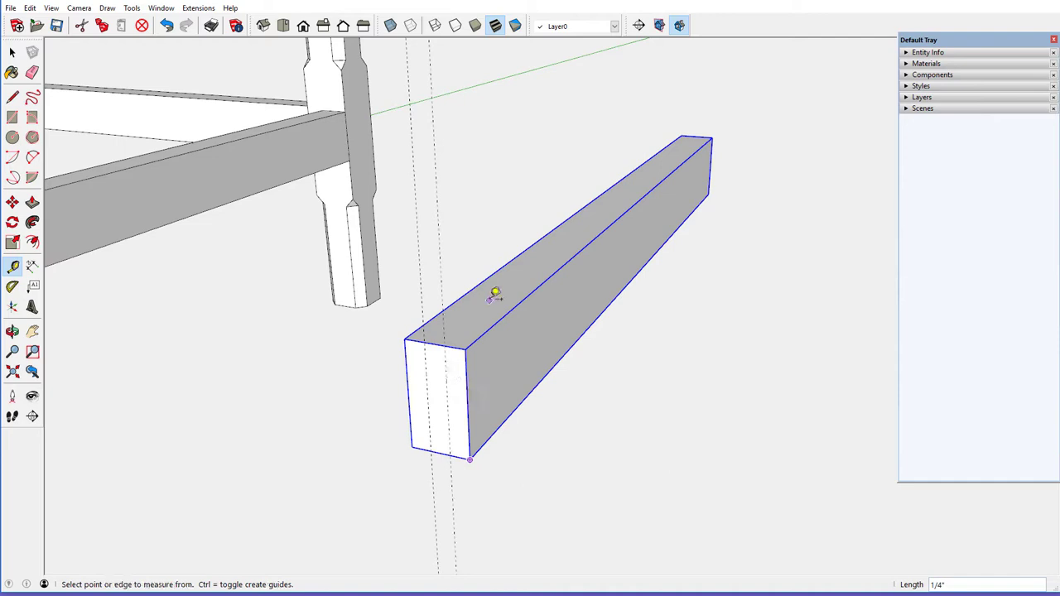
pyautogui.rightClick(488, 298)
# Inside the rail copy, draw two vertical lines down the end face along the guides
pyautogui.click(530, 365)
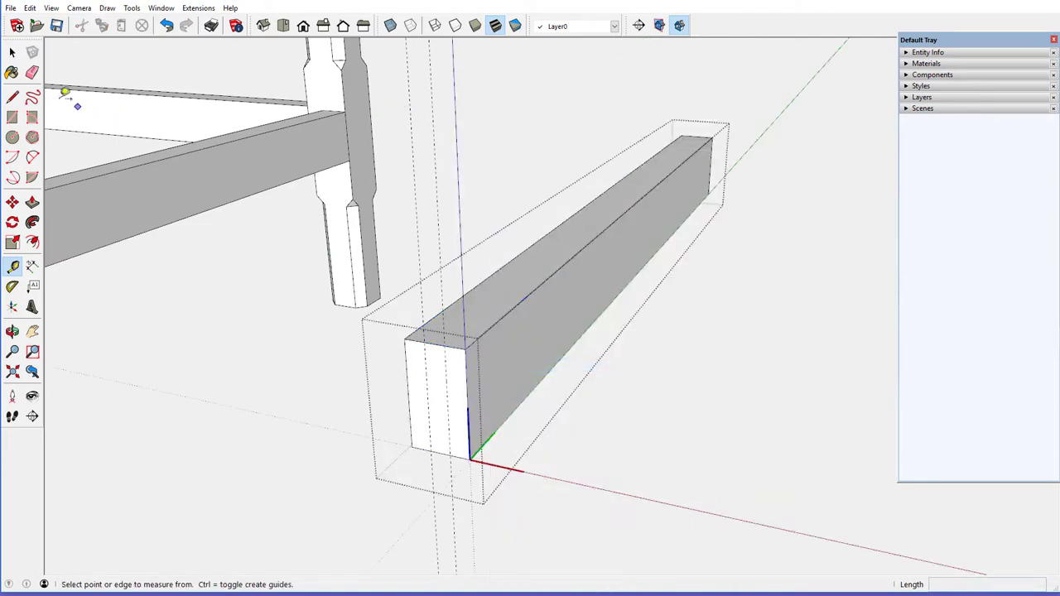
pyautogui.click(12, 97)
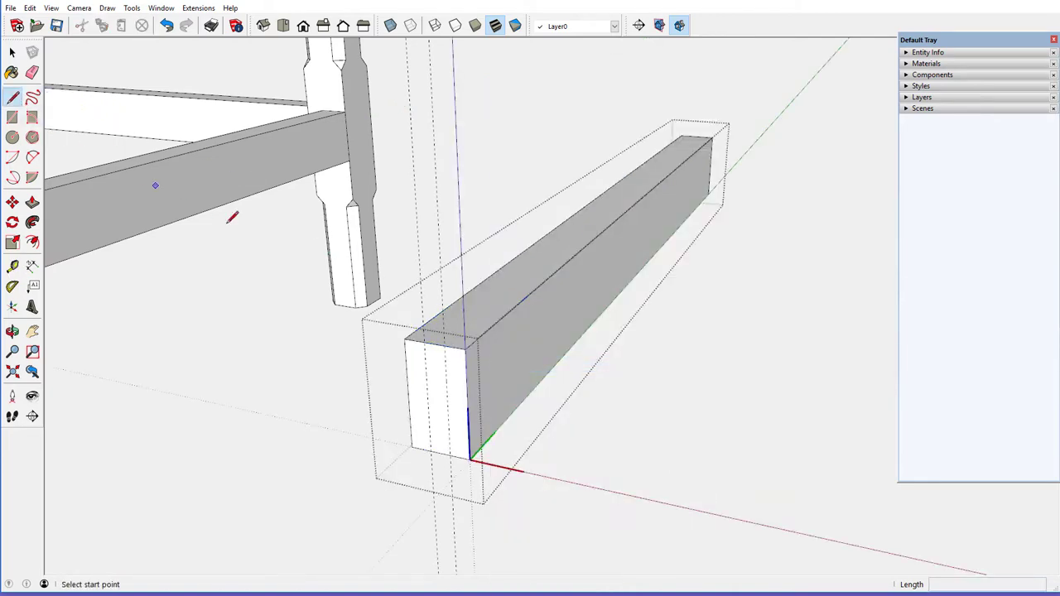
pyautogui.click(422, 341)
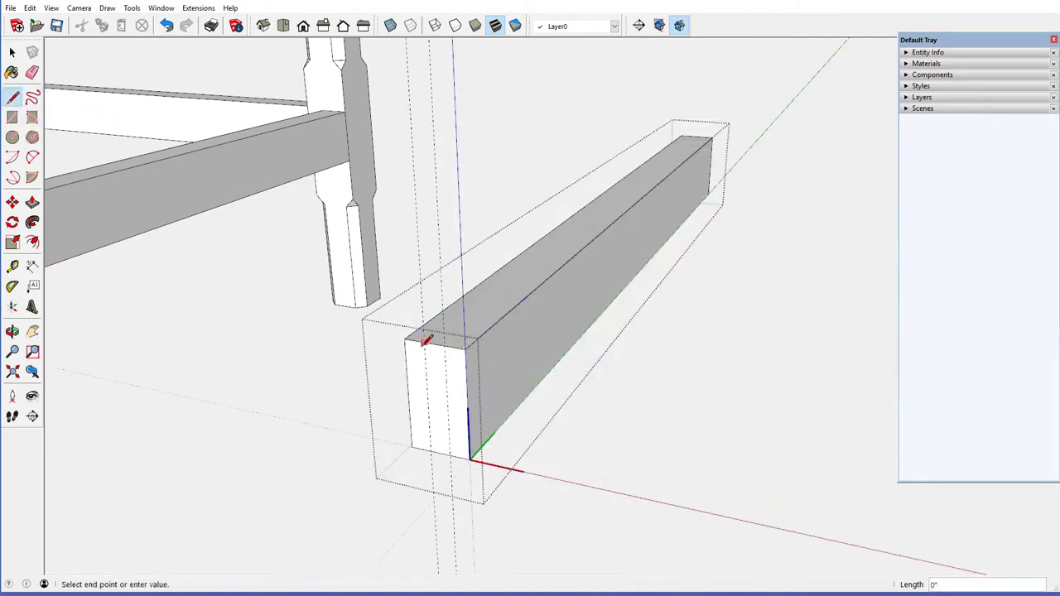
pyautogui.click(431, 449)
pyautogui.click(445, 341)
pyautogui.click(446, 454)
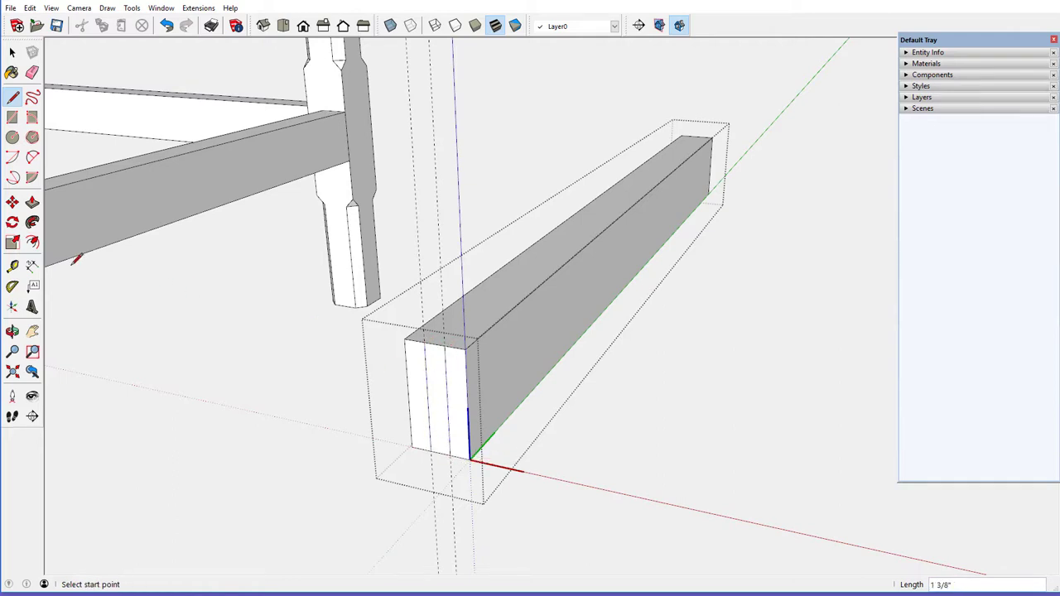
# Push/Pull the narrow end strip out about 11/16" as a tenon
pyautogui.click(31, 202)
pyautogui.moveTo(432, 394); pyautogui.dragTo(413, 424)
pyautogui.write('11/16')
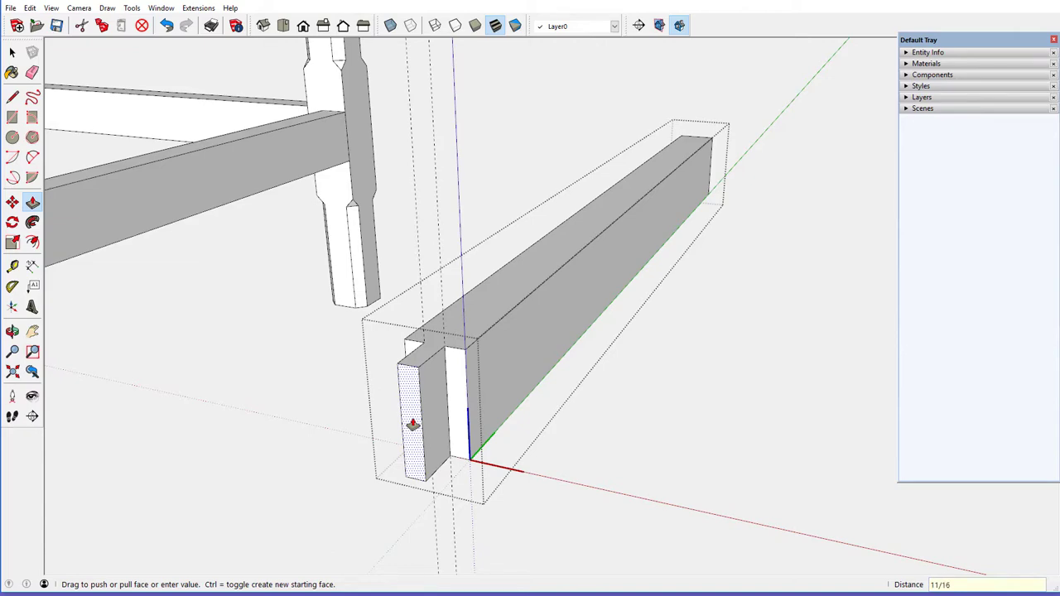
pyautogui.click(413, 424)
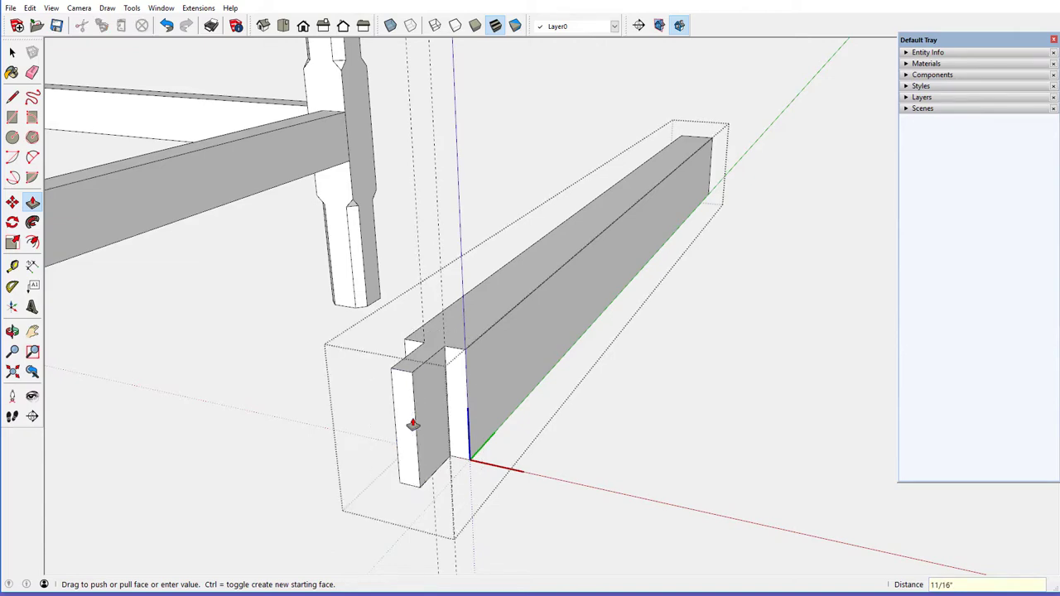
pyautogui.scroll(-2, 486, 374)
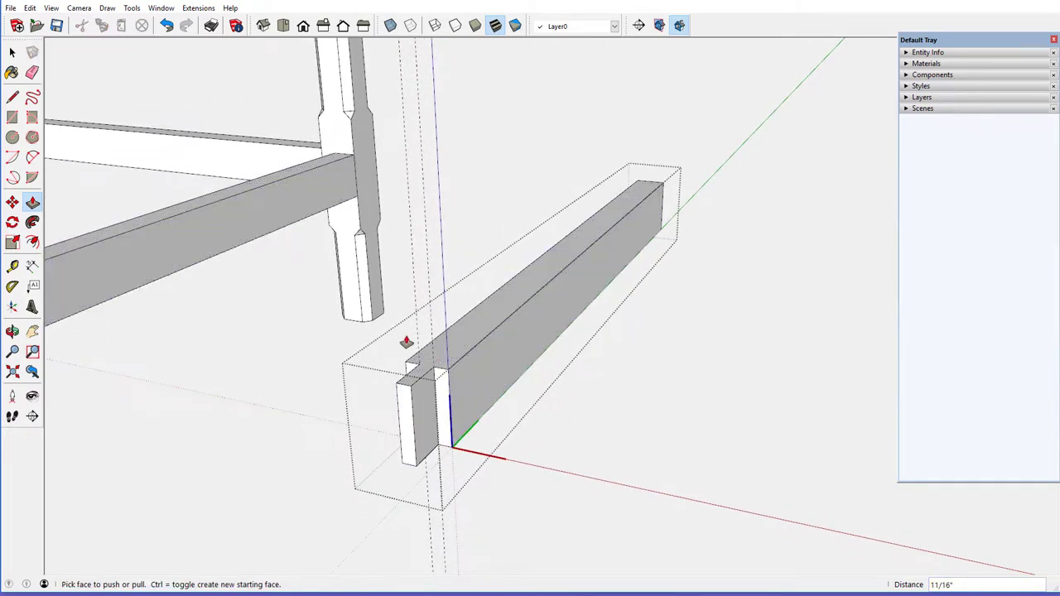
pyautogui.moveTo(442, 371); pyautogui.dragTo(403, 331, button='middle')
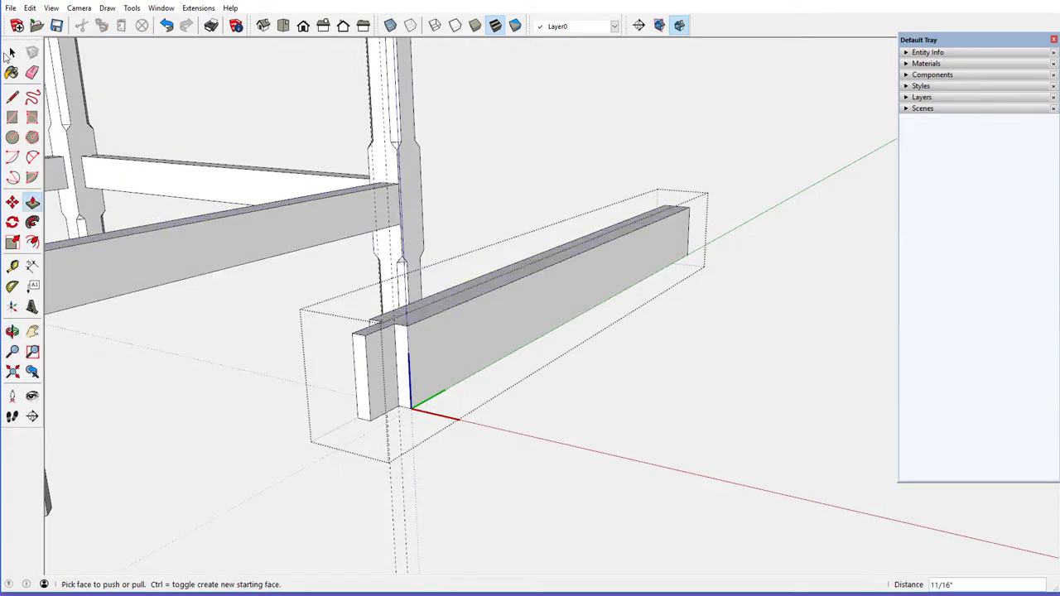
# Copy the projecting end block over to the rail's far end
pyautogui.click(12, 53)
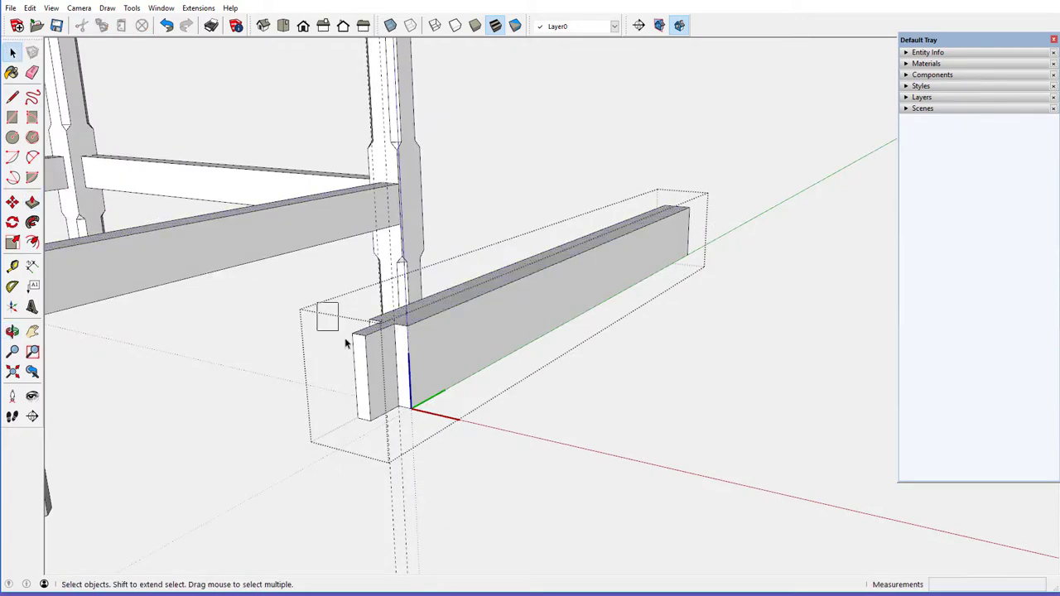
pyautogui.moveTo(316, 302); pyautogui.dragTo(467, 437)
pyautogui.moveTo(494, 307)
pyautogui.mouseDown(button='middle')
pyautogui.moveTo(422, 317)
pyautogui.moveTo(372, 307)
pyautogui.mouseUp(button='middle')
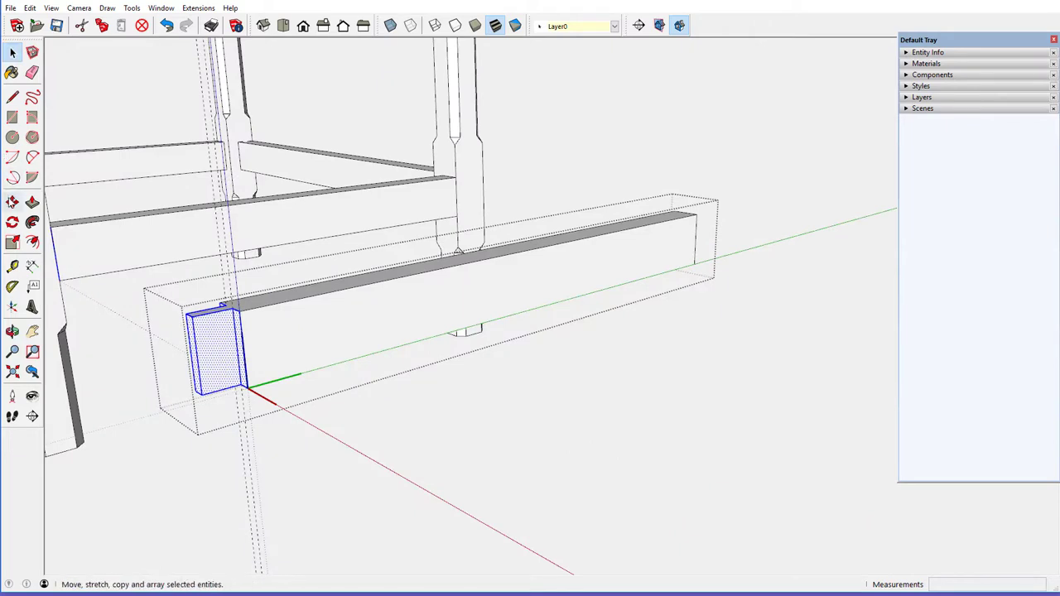
pyautogui.click(12, 202)
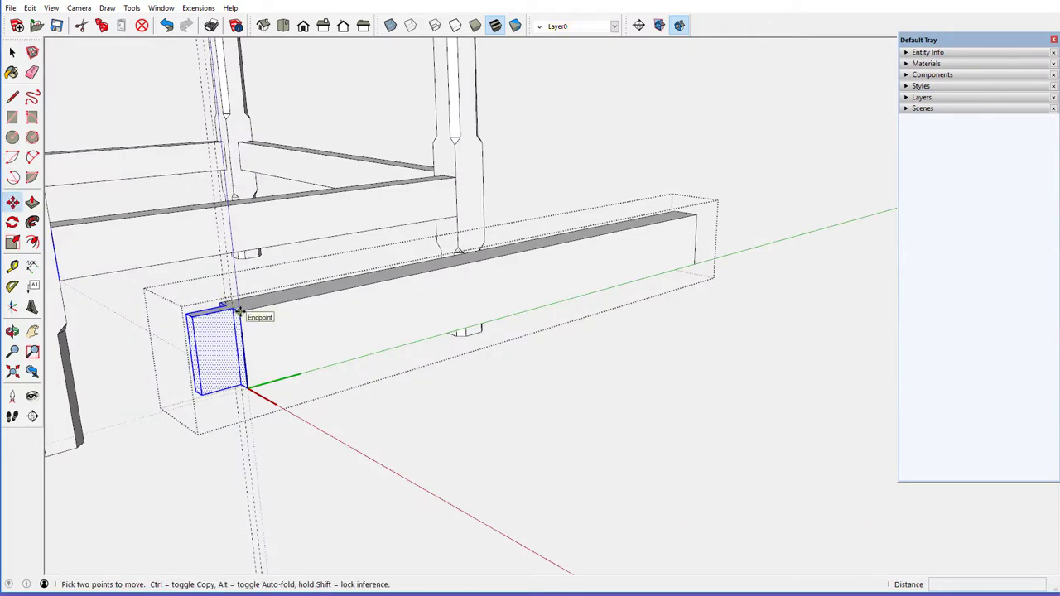
pyautogui.keyDown('ctrl'); pyautogui.click(238, 311); pyautogui.keyUp('ctrl')
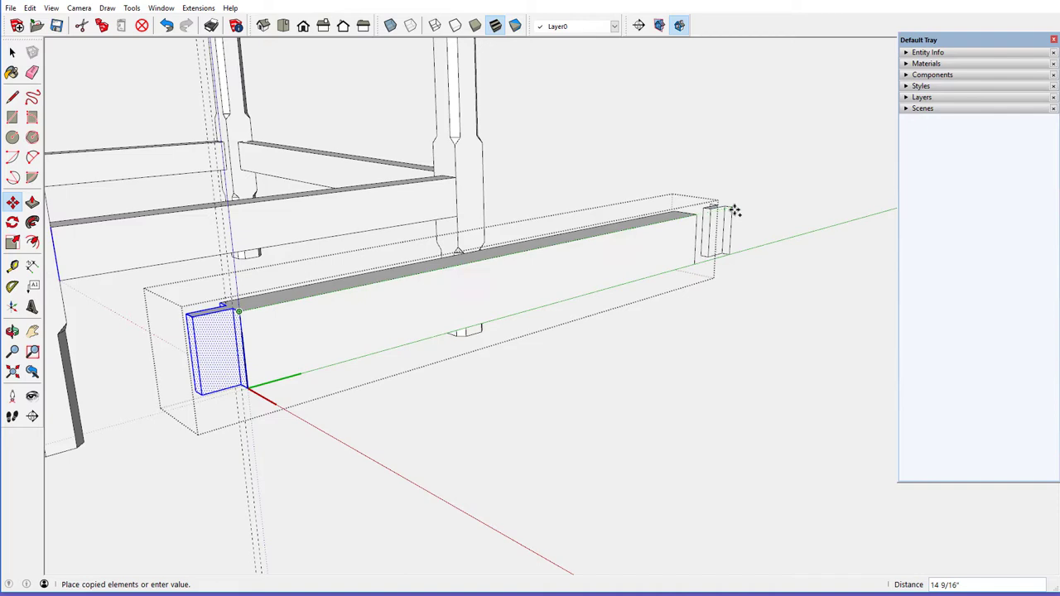
pyautogui.click(734, 208)
pyautogui.scroll(2, 733, 210)
pyautogui.scroll(2, 732, 210)
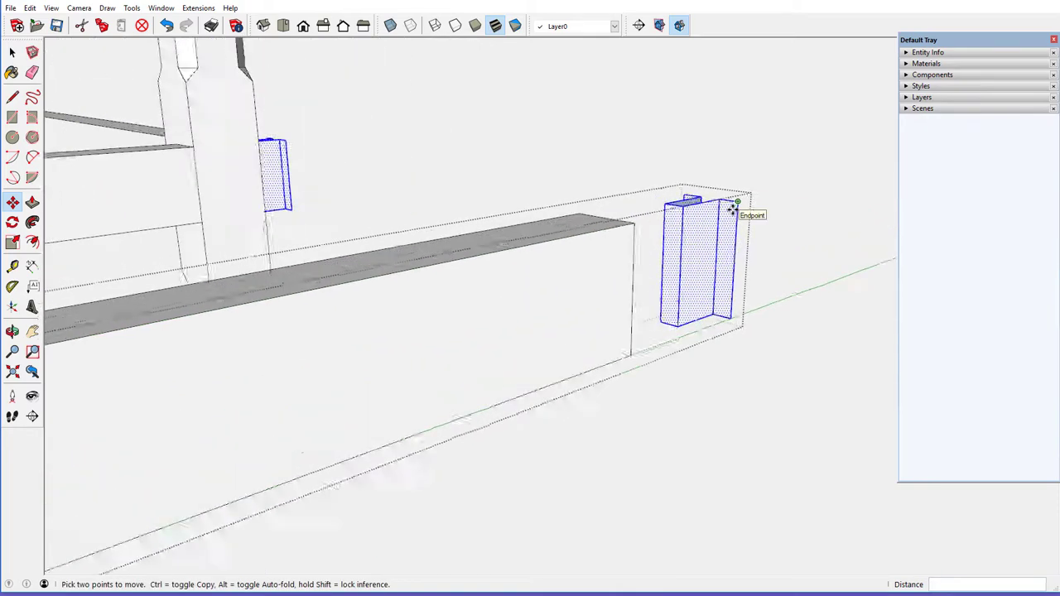
pyautogui.moveTo(733, 209)
pyautogui.mouseDown(button='middle')
pyautogui.moveTo(672, 239)
pyautogui.moveTo(670, 264)
pyautogui.mouseUp(button='middle')
# Flip the block copy along the green direction and seat it against the rail's far end
pyautogui.rightClick(669, 273)
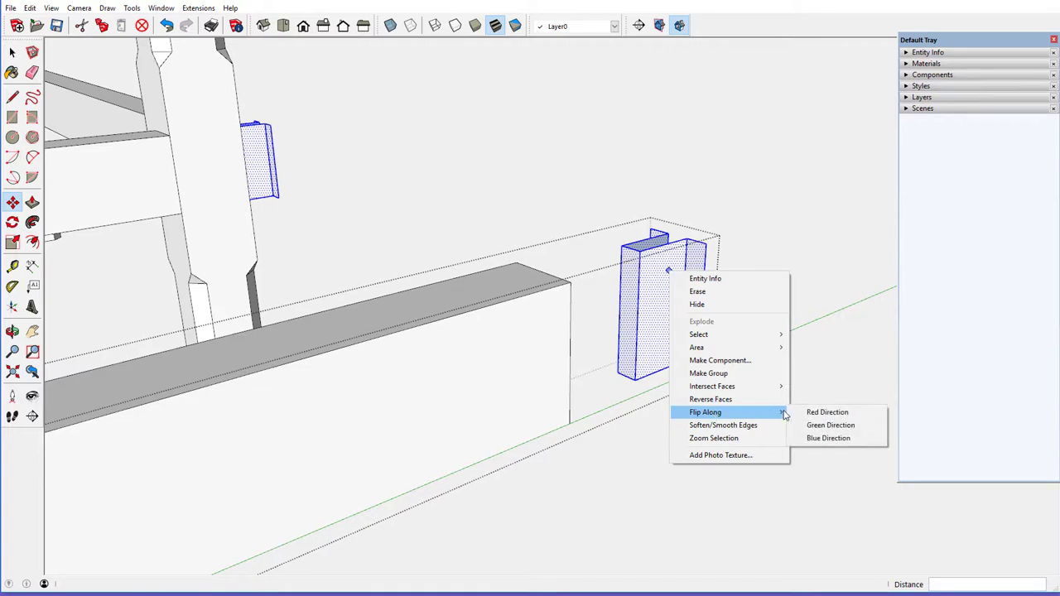
pyautogui.click(815, 425)
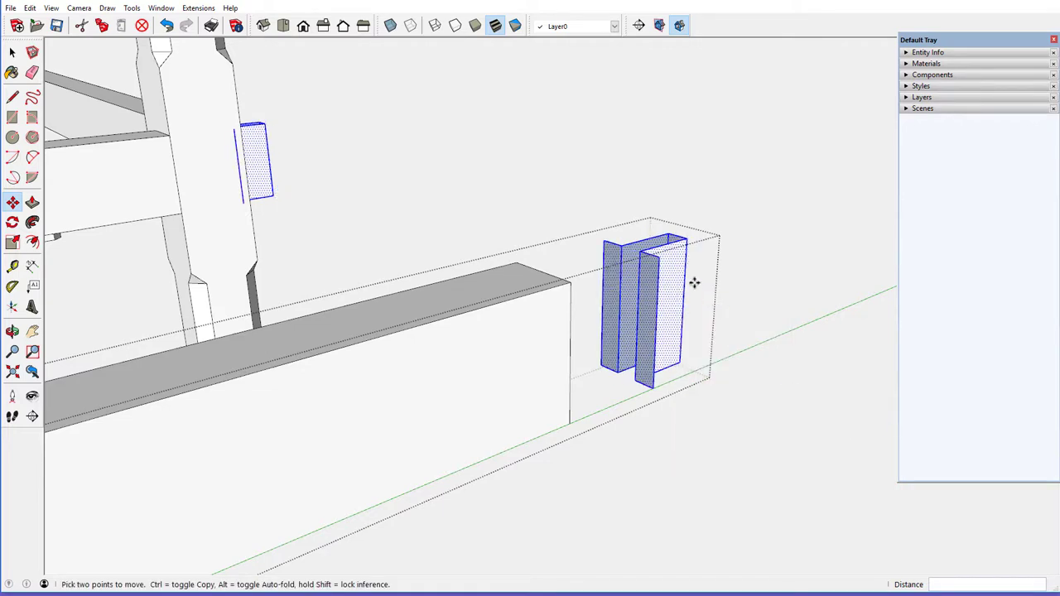
pyautogui.click(657, 255)
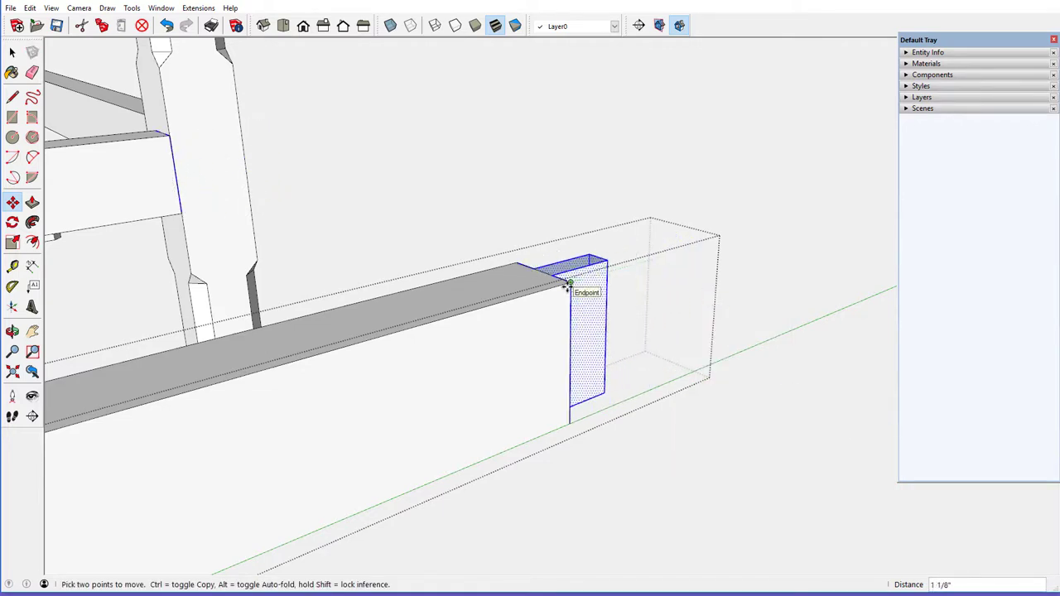
pyautogui.click(567, 285)
pyautogui.moveTo(560, 289); pyautogui.dragTo(383, 294, button='middle')
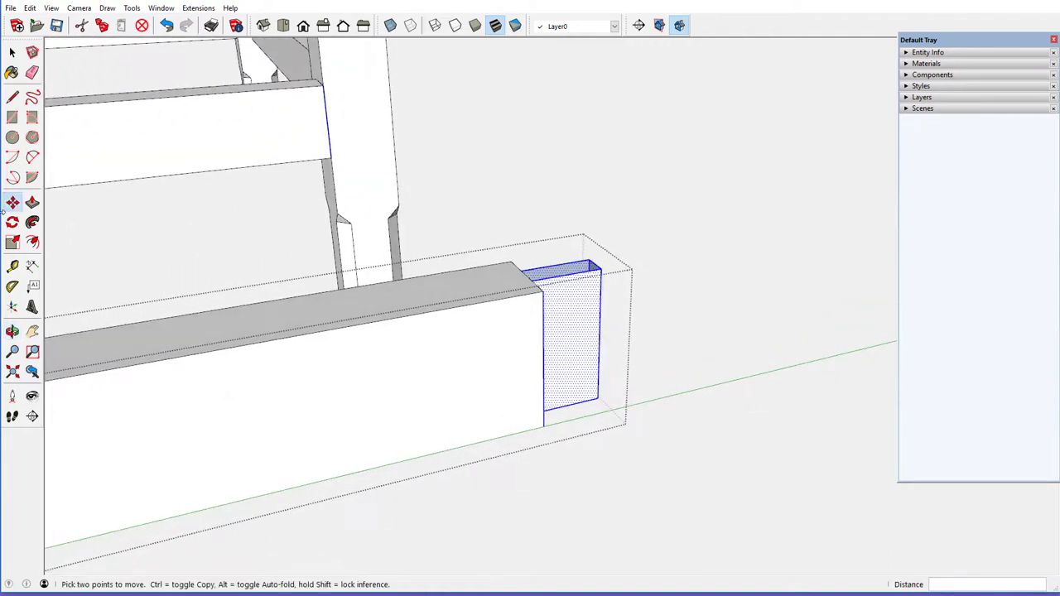
# Draw a short line at the rail end's bottom corner and erase the stray edges
pyautogui.click(12, 97)
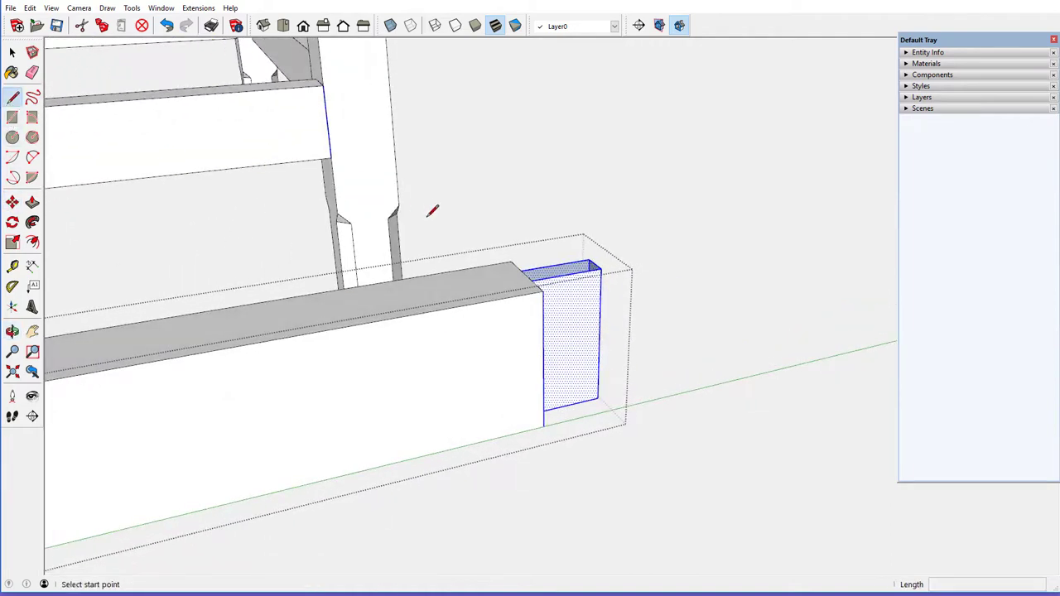
pyautogui.click(522, 270)
pyautogui.press('Escape')
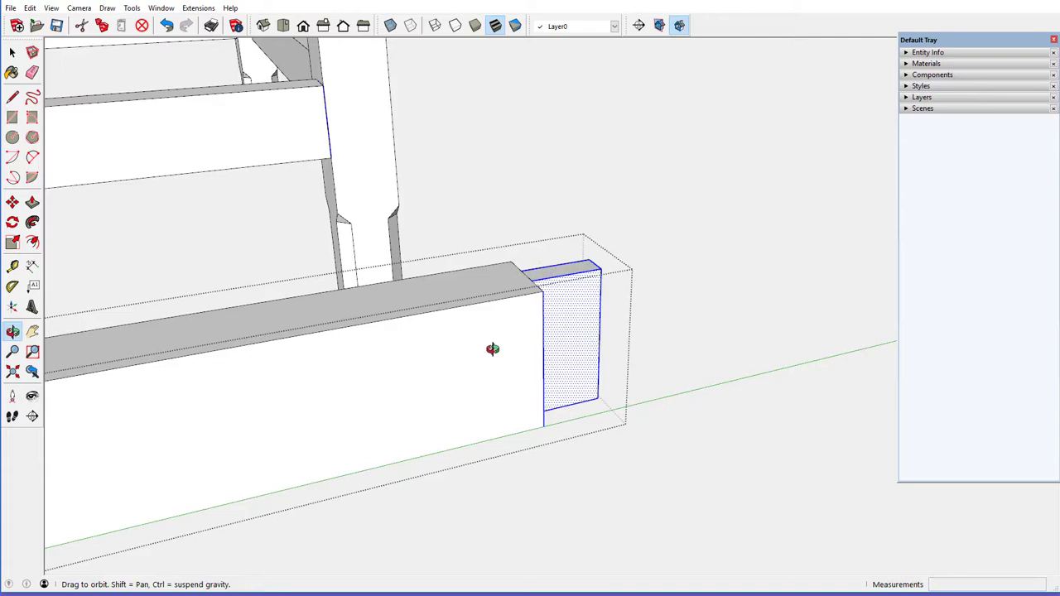
pyautogui.moveTo(492, 348)
pyautogui.mouseDown(button='middle')
pyautogui.moveTo(460, 70)
pyautogui.moveTo(546, 350)
pyautogui.mouseUp(button='middle')
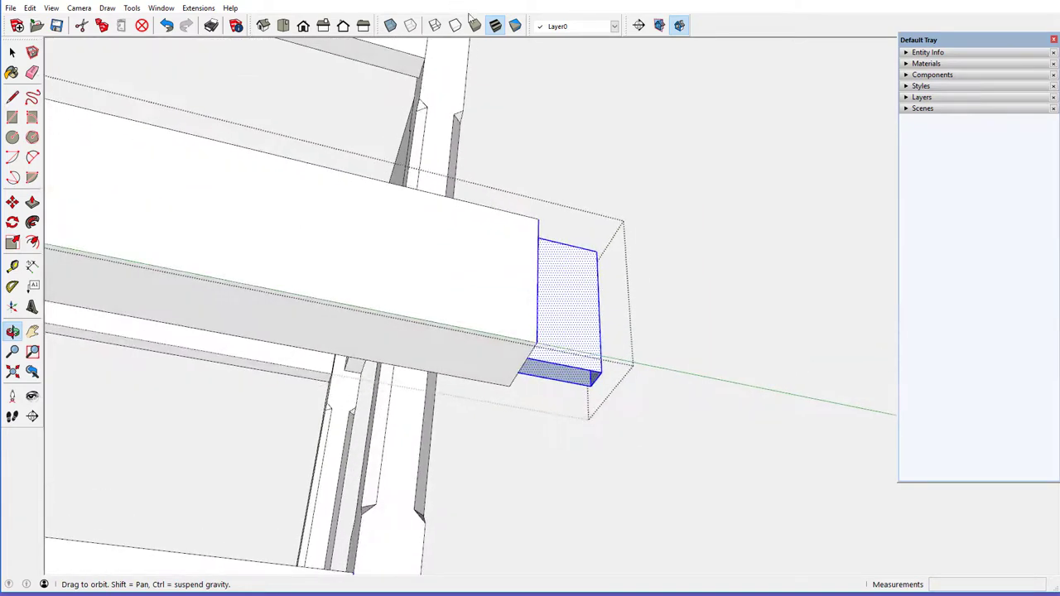
pyautogui.click(527, 358)
pyautogui.click(520, 359)
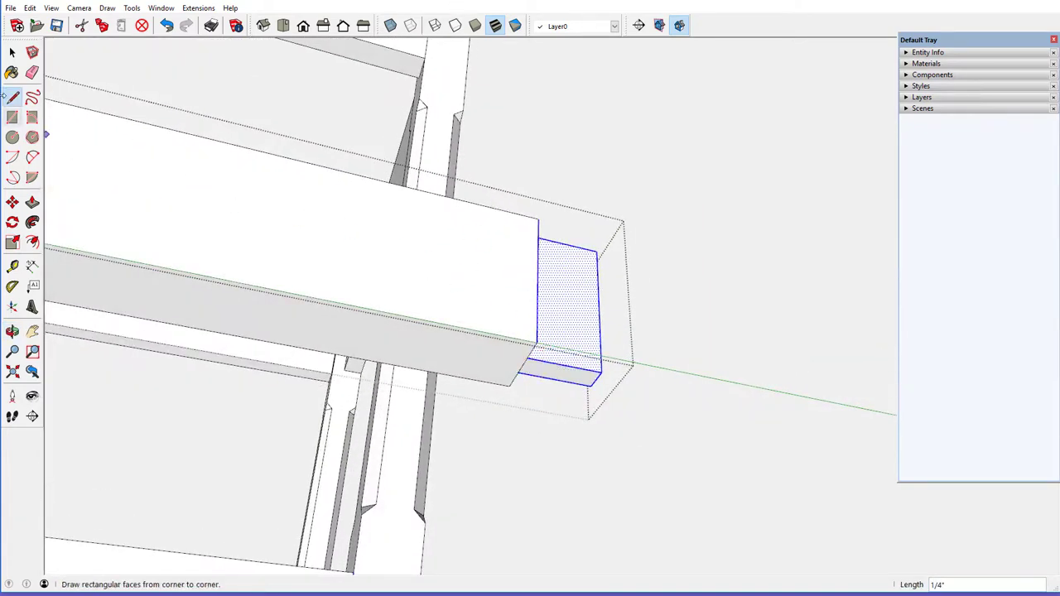
pyautogui.click(32, 73)
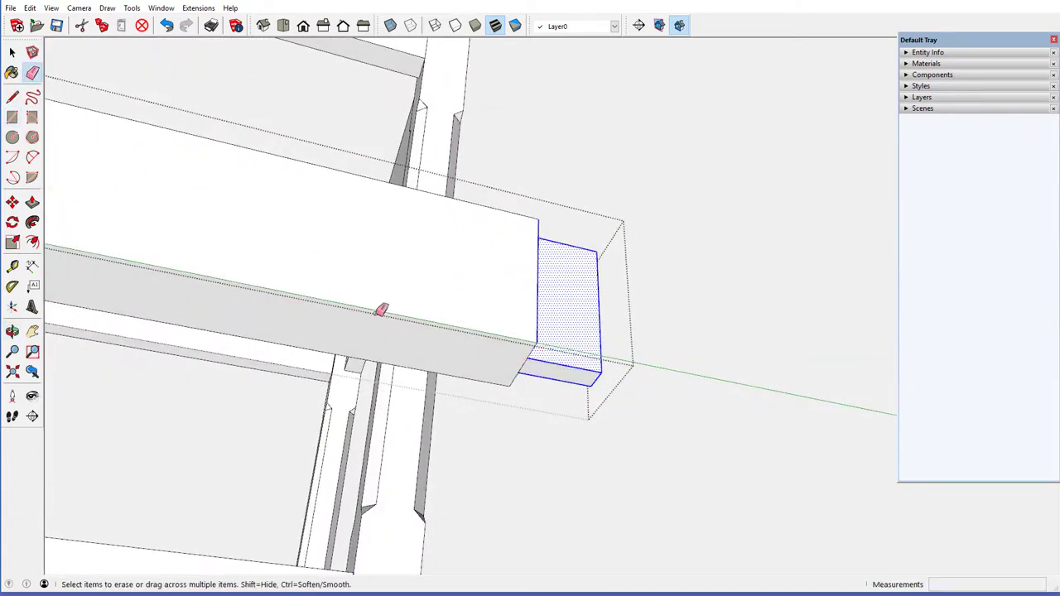
pyautogui.click(525, 364)
pyautogui.moveTo(525, 294)
pyautogui.mouseDown(button='middle')
pyautogui.moveTo(505, 372)
pyautogui.moveTo(512, 455)
pyautogui.mouseUp(button='middle')
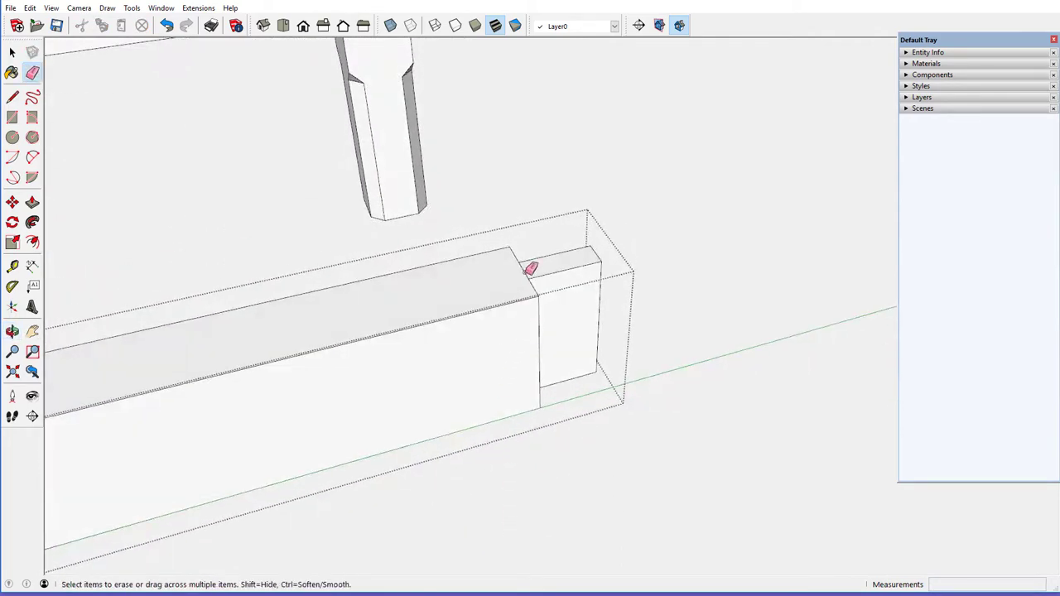
# Close the component, then erase the overlapping board component
pyautogui.rightClick(662, 216)
pyautogui.click(677, 228)
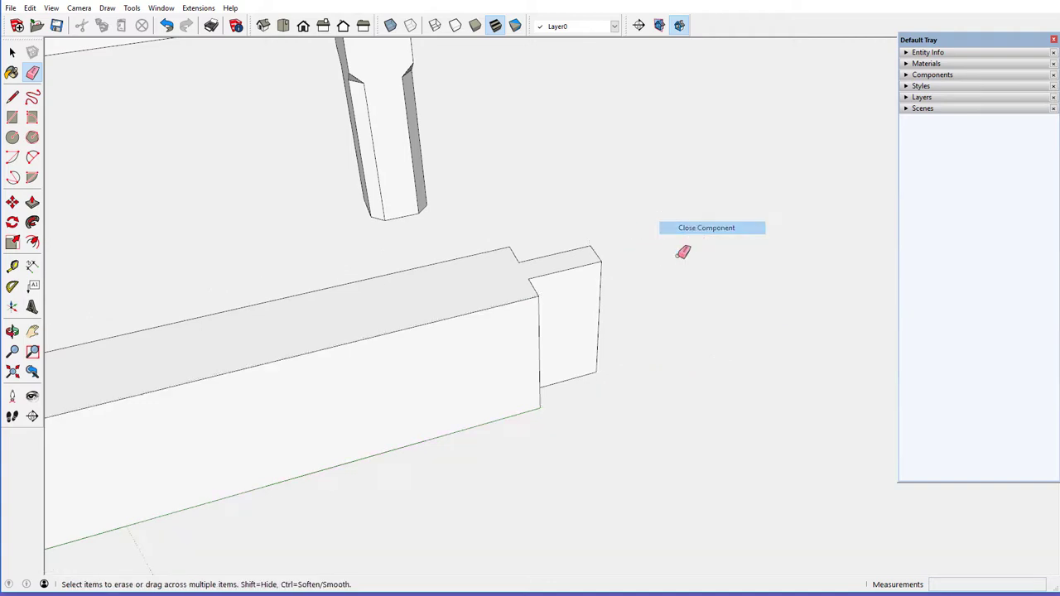
pyautogui.rightClick(583, 297)
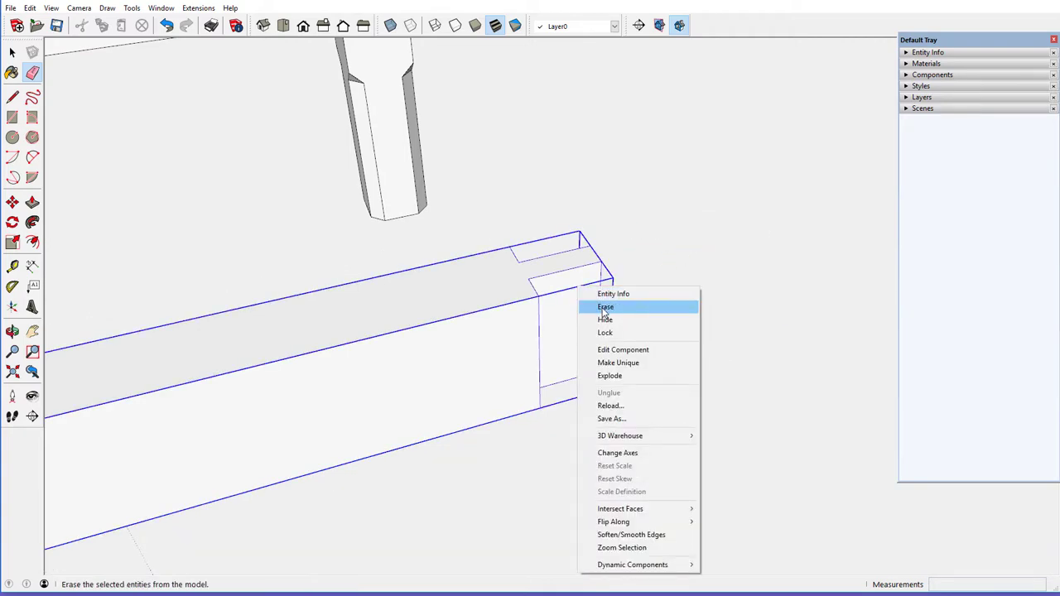
pyautogui.click(604, 308)
# Delete the stray vertical guide line beside the back right leg
pyautogui.scroll(-2, 629, 307)
pyautogui.scroll(-2, 637, 298)
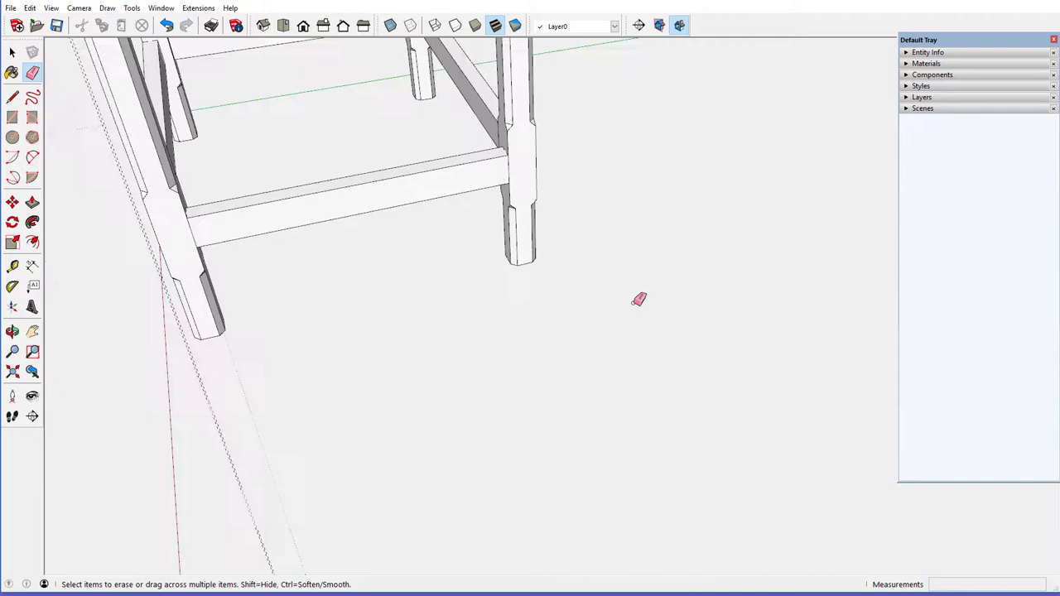
pyautogui.scroll(-2, 636, 299)
pyautogui.moveTo(476, 212); pyautogui.dragTo(638, 216, button='middle')
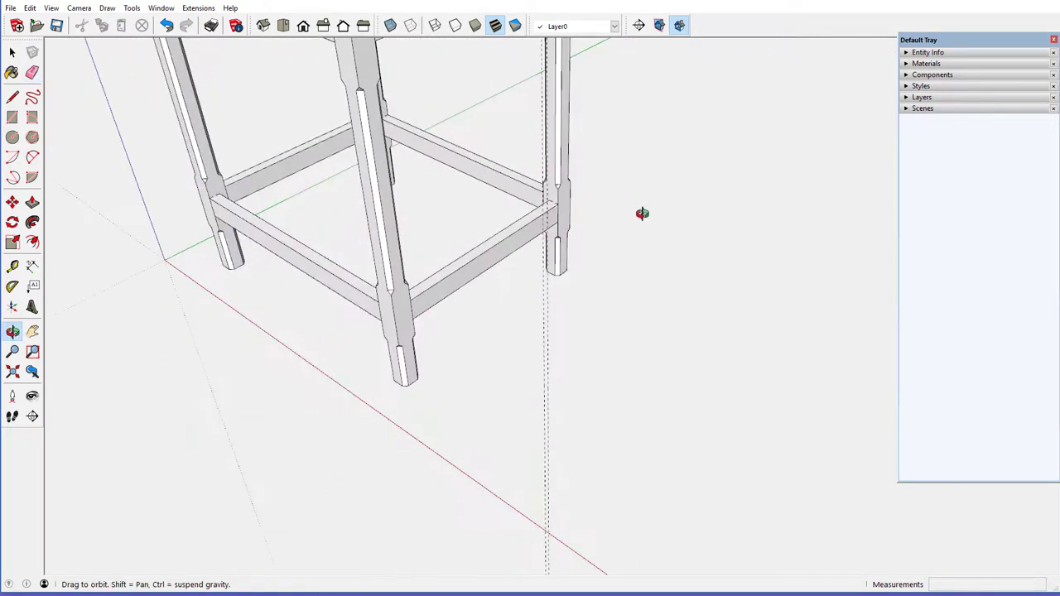
pyautogui.press('Delete')
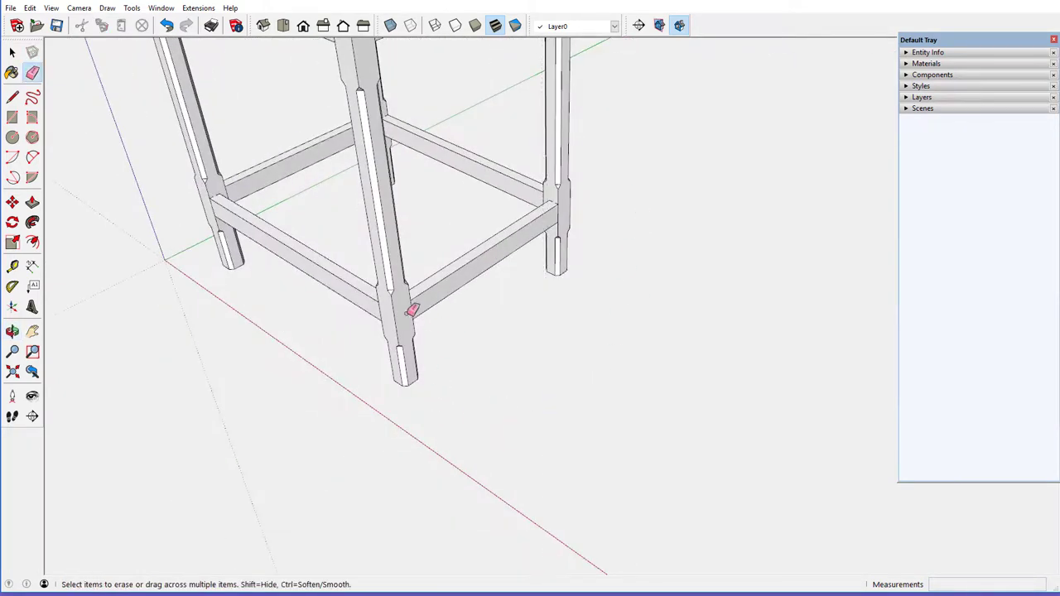
pyautogui.moveTo(412, 311)
pyautogui.mouseDown(button='middle')
pyautogui.moveTo(403, 301)
pyautogui.moveTo(417, 294)
pyautogui.moveTo(359, 298)
pyautogui.mouseUp(button='middle')
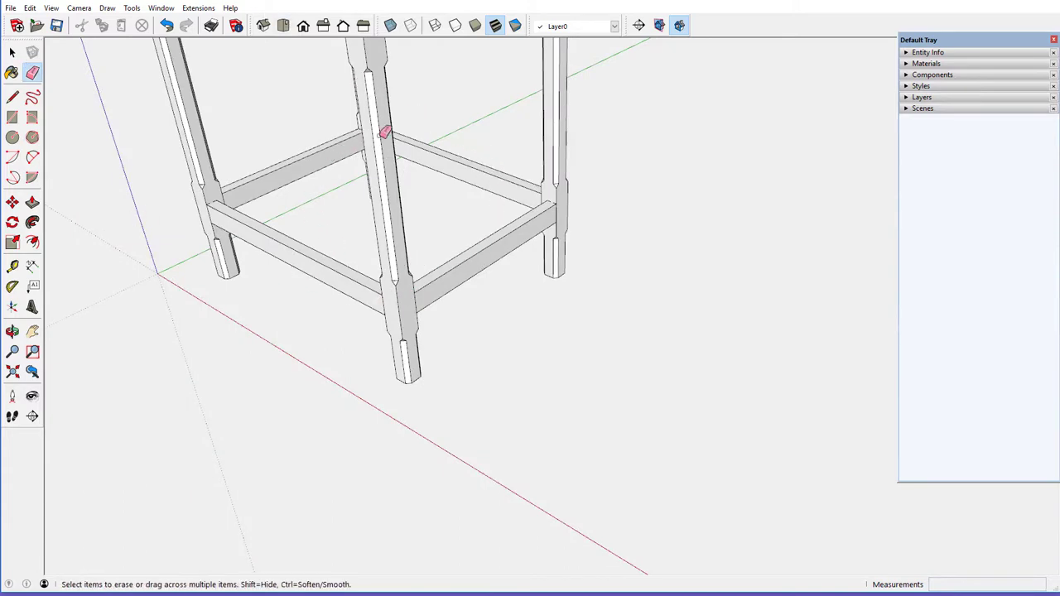
# Inspect the joints in X-ray view, then return to solid faces
pyautogui.click(390, 25)
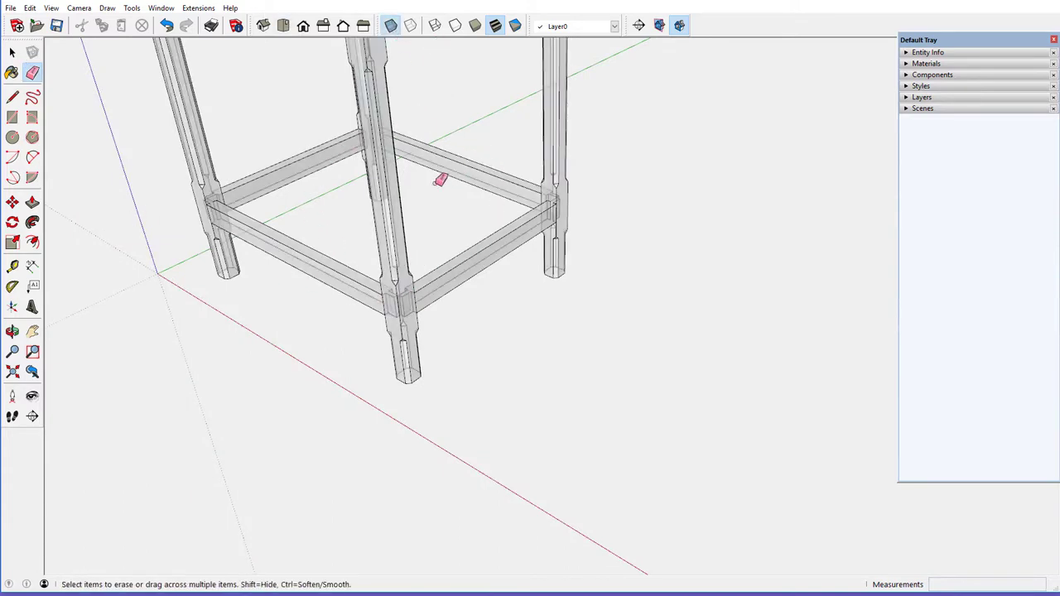
pyautogui.moveTo(475, 266)
pyautogui.mouseDown(button='middle')
pyautogui.moveTo(307, 309)
pyautogui.moveTo(497, 268)
pyautogui.mouseUp(button='middle')
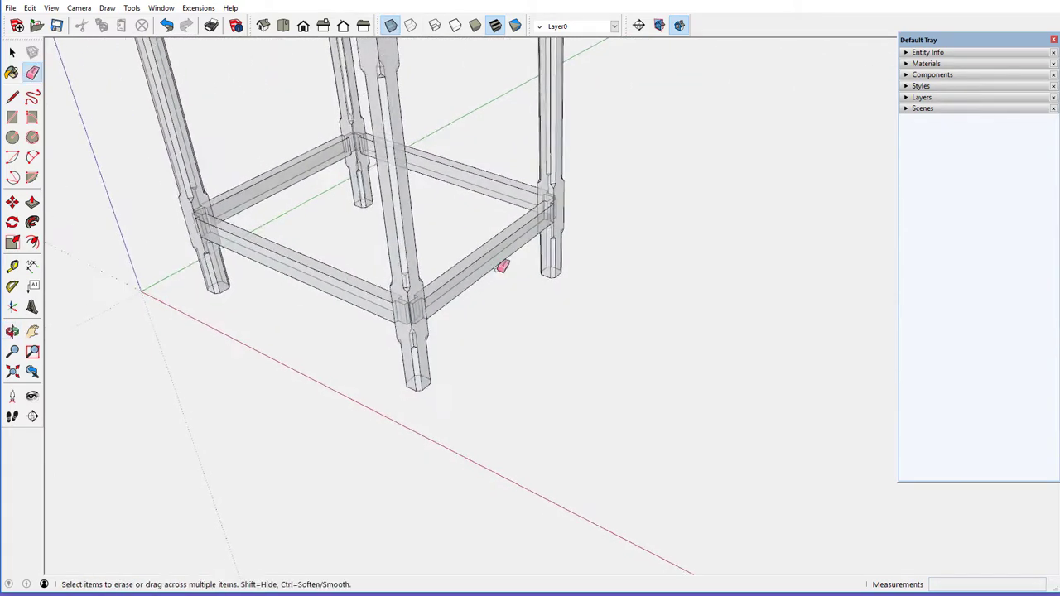
pyautogui.scroll(-2, 502, 265)
pyautogui.scroll(-2, 502, 264)
pyautogui.scroll(-1, 411, 316)
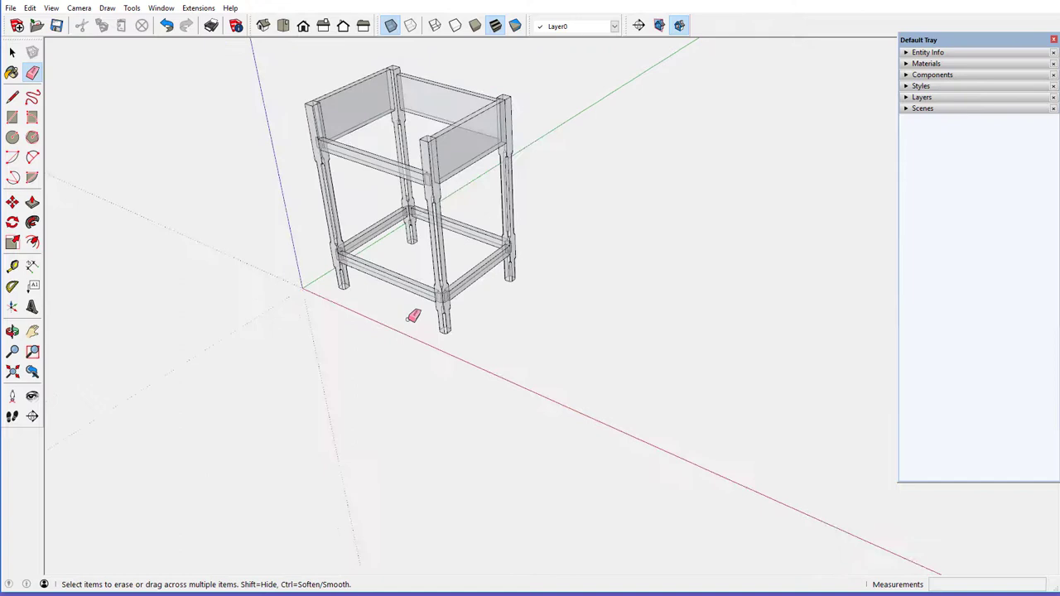
pyautogui.scroll(1, 380, 66)
pyautogui.scroll(1, 380, 65)
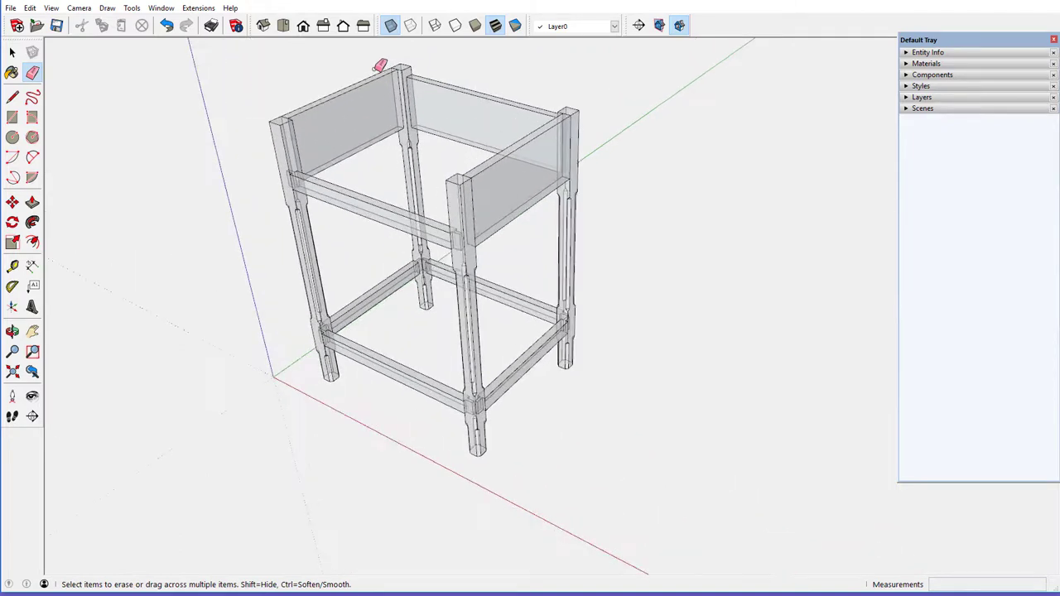
pyautogui.click(388, 27)
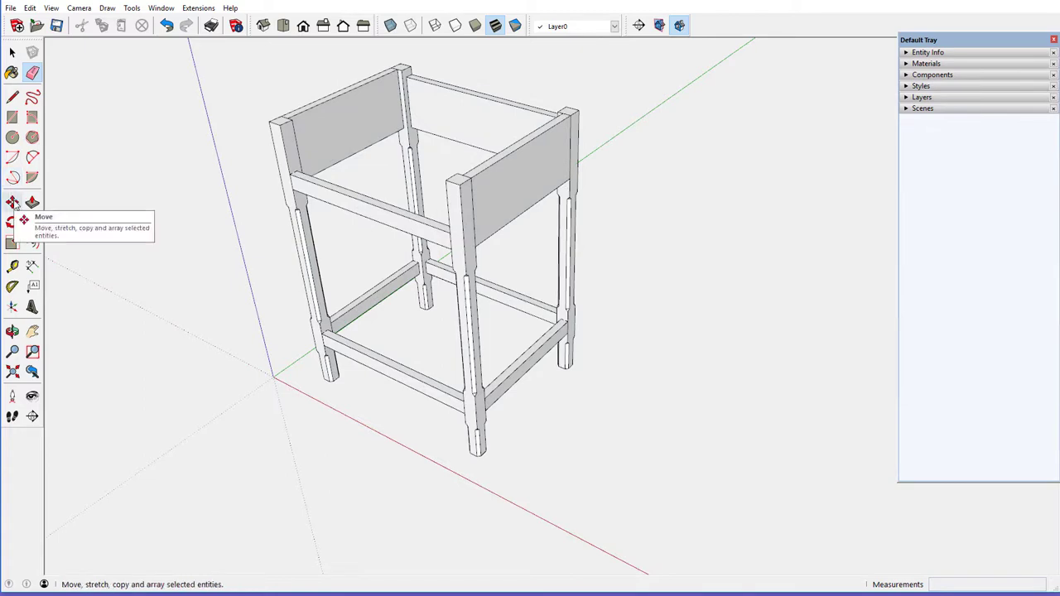
# Copy the right side panel out beside the stool frame
pyautogui.click(13, 203)
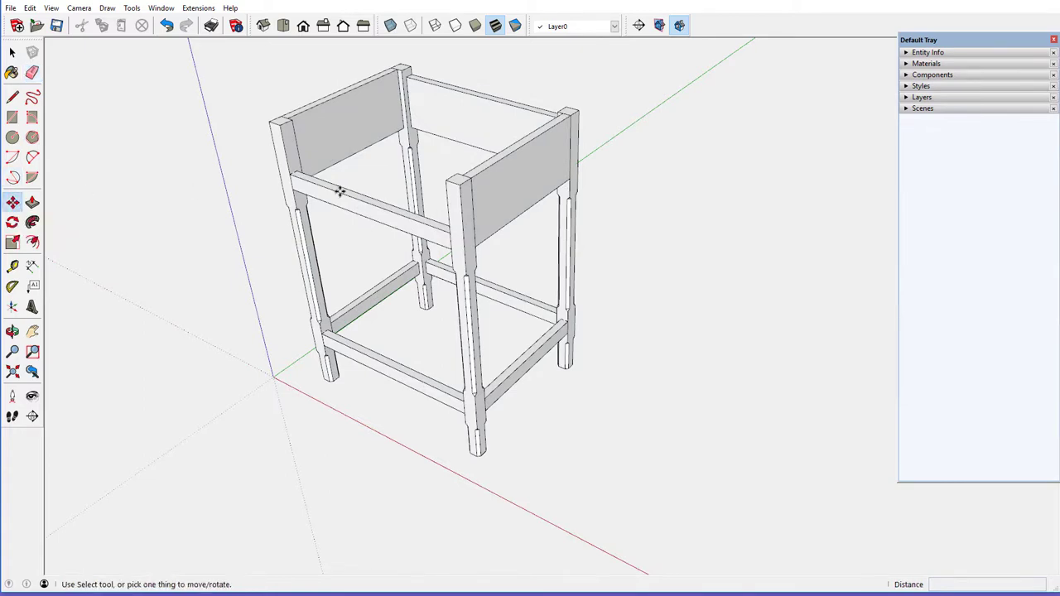
pyautogui.click(482, 180)
pyautogui.press('ctrl')
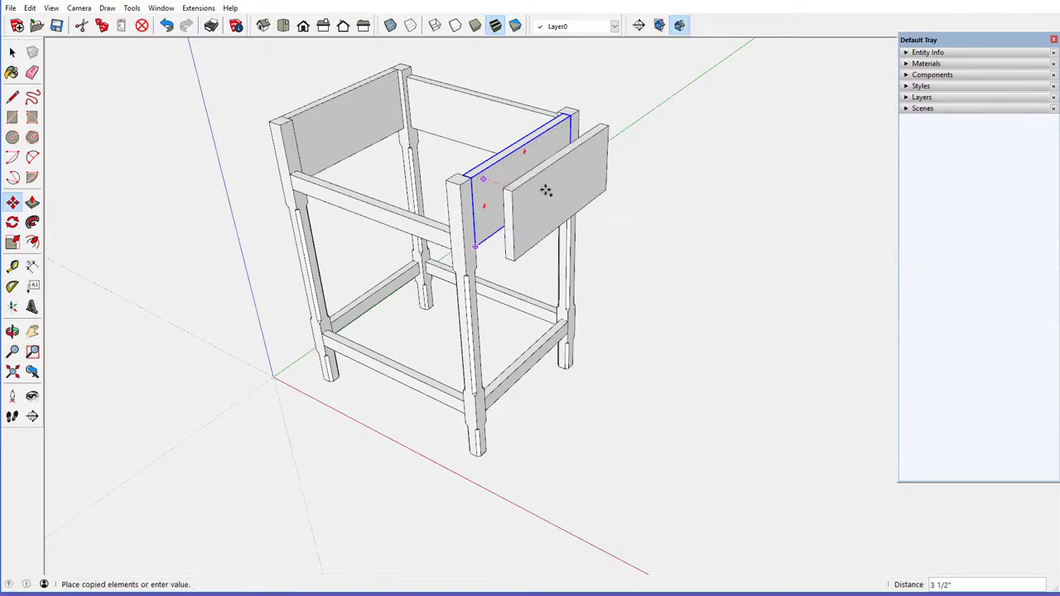
pyautogui.click(594, 214)
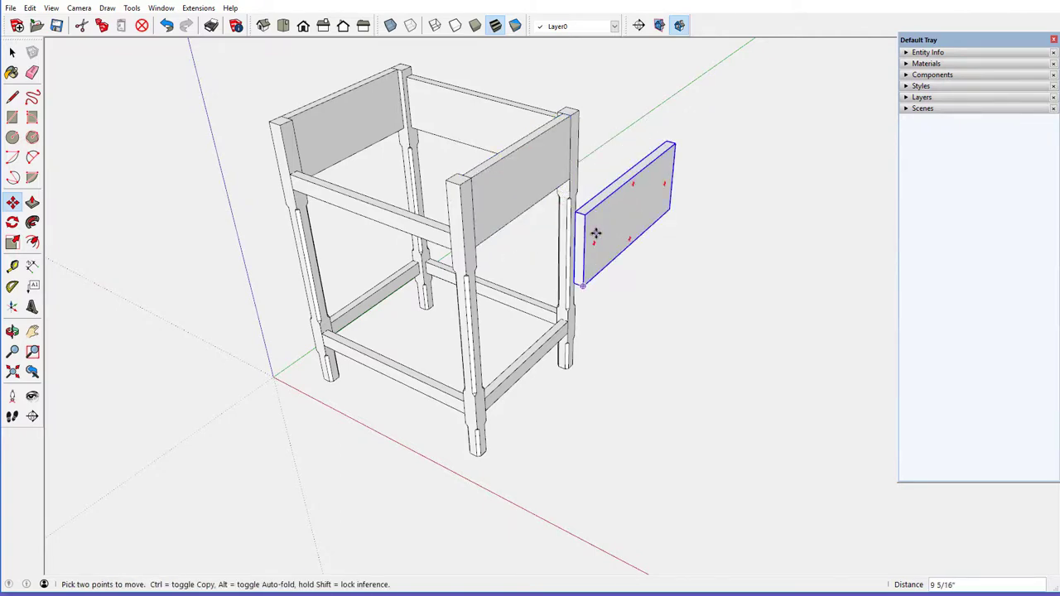
pyautogui.scroll(3, 596, 232)
pyautogui.scroll(2, 594, 233)
pyautogui.moveTo(595, 234); pyautogui.dragTo(574, 189, button='middle')
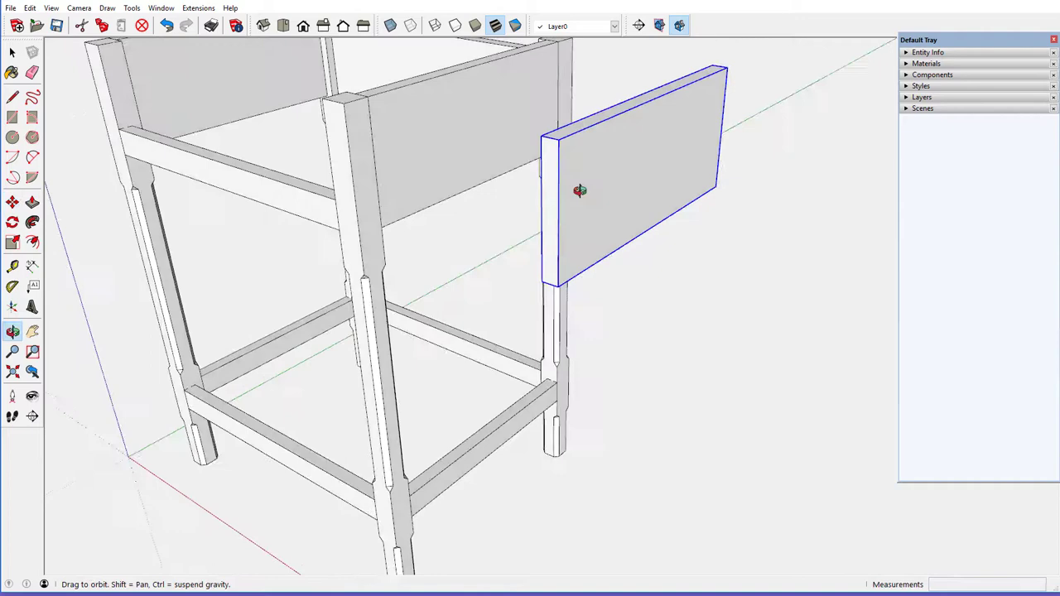
# Move the panel copy further right, clear of the frame
pyautogui.click(580, 191)
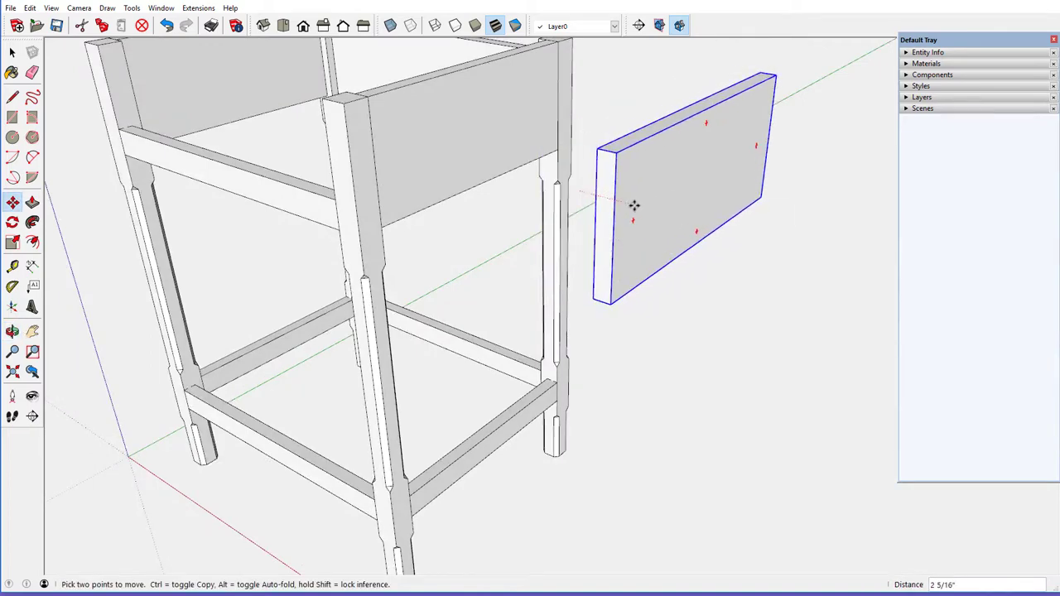
pyautogui.click(646, 152)
pyautogui.scroll(2, 646, 153)
pyautogui.scroll(2, 646, 154)
pyautogui.scroll(2, 496, 157)
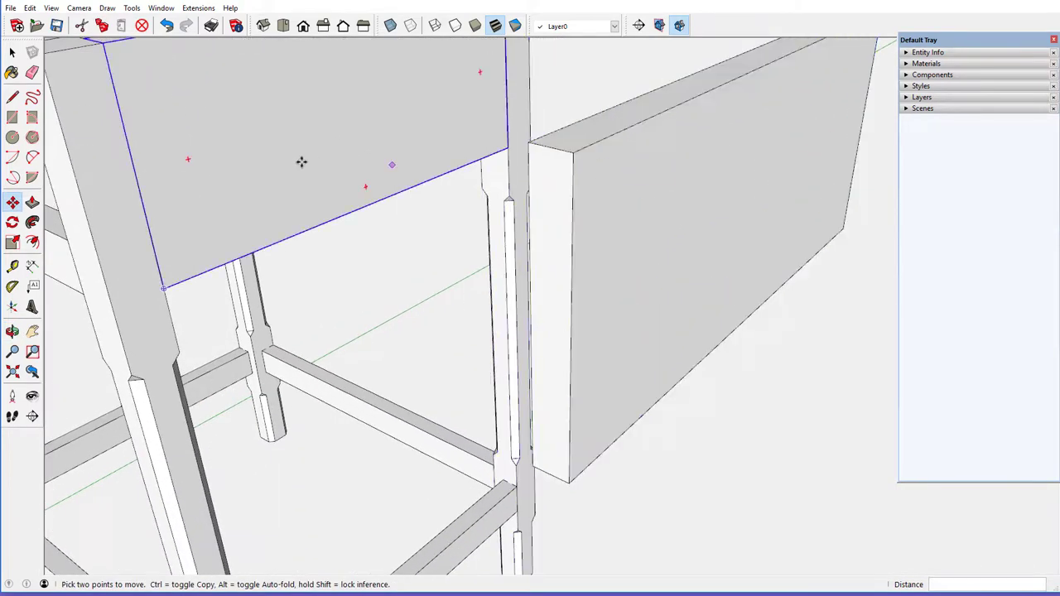
pyautogui.click(12, 100)
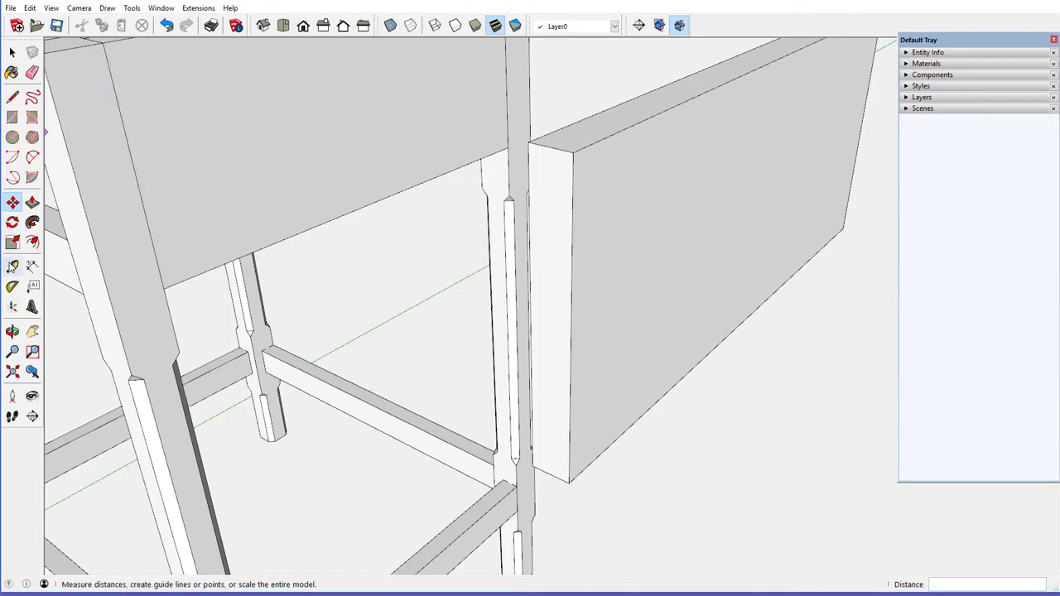
# Add guides 1/4 inch in from each face along the copied panel's end
pyautogui.click(13, 266)
pyautogui.moveTo(530, 174); pyautogui.dragTo(549, 175, button='middle')
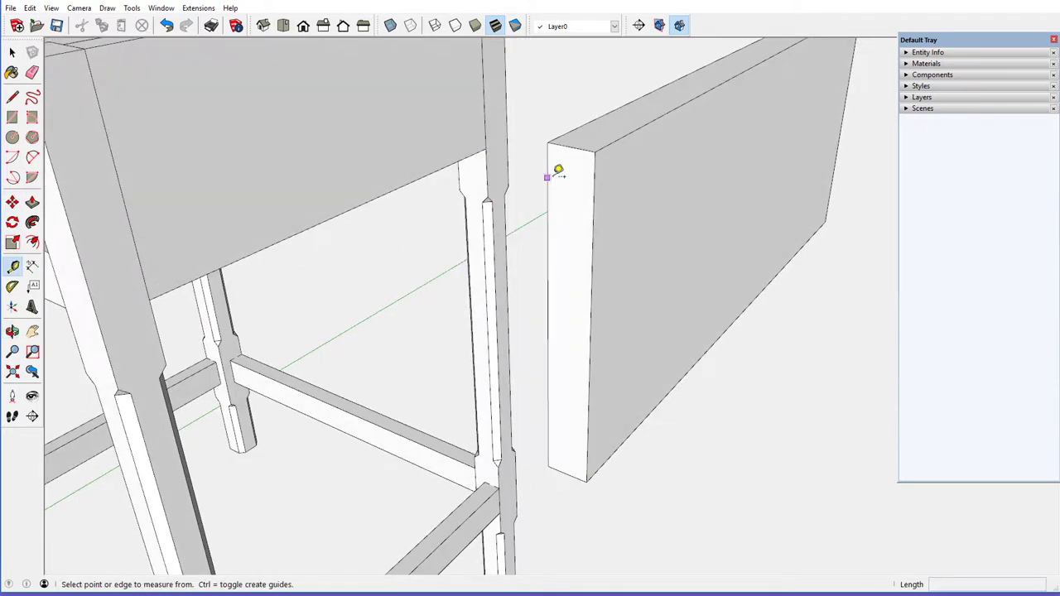
pyautogui.click(550, 177)
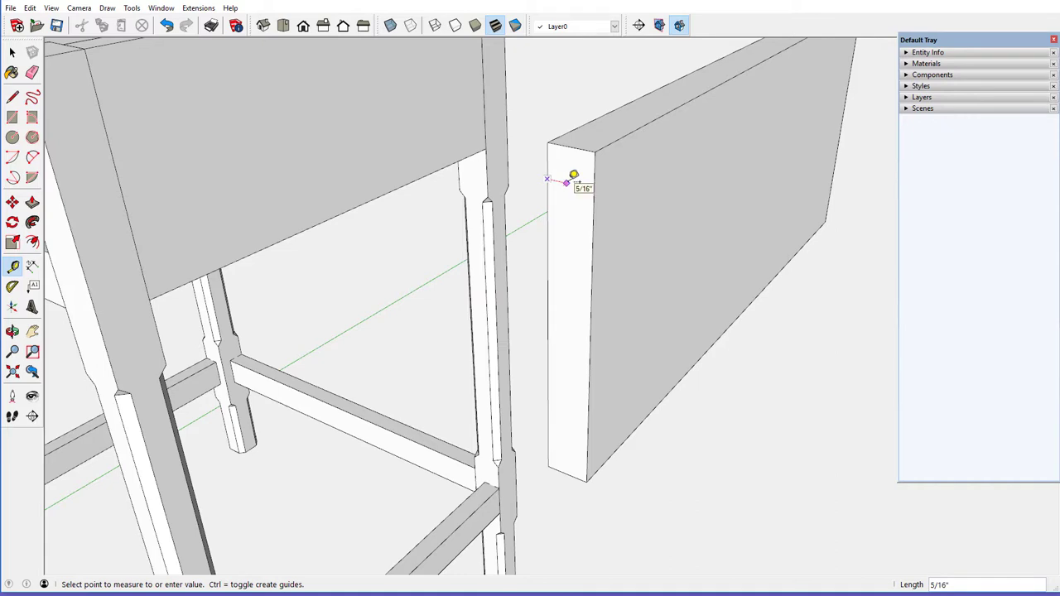
pyautogui.click(572, 178)
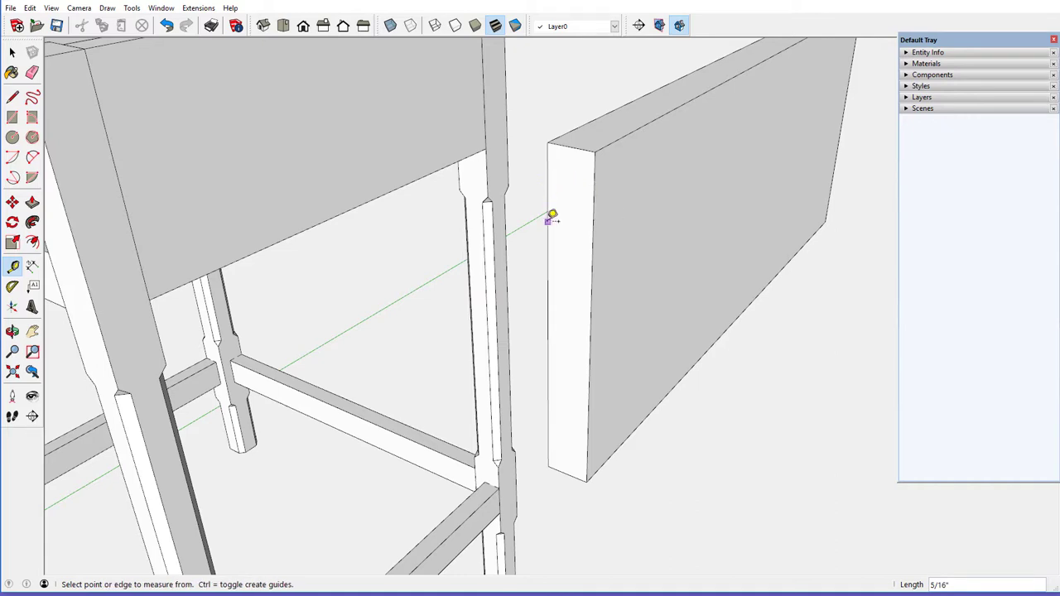
pyautogui.click(548, 220)
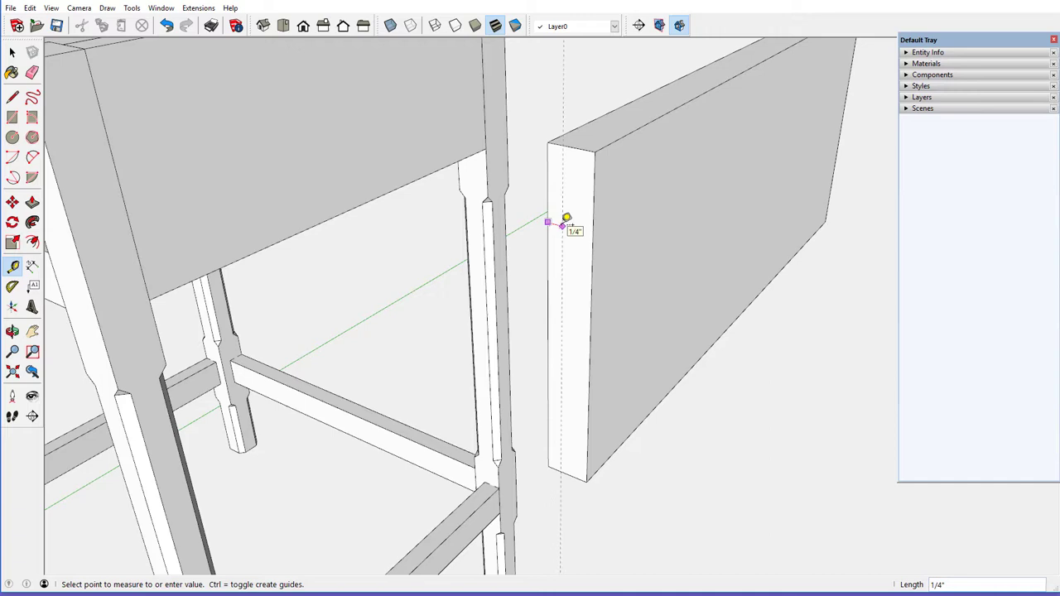
pyautogui.click(565, 219)
pyautogui.click(592, 219)
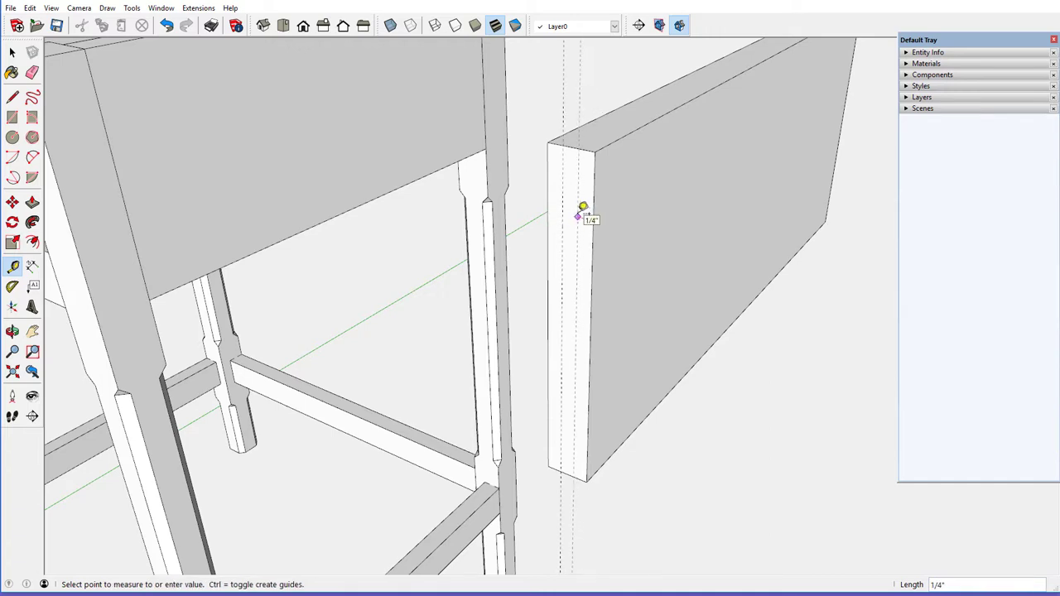
pyautogui.click(578, 212)
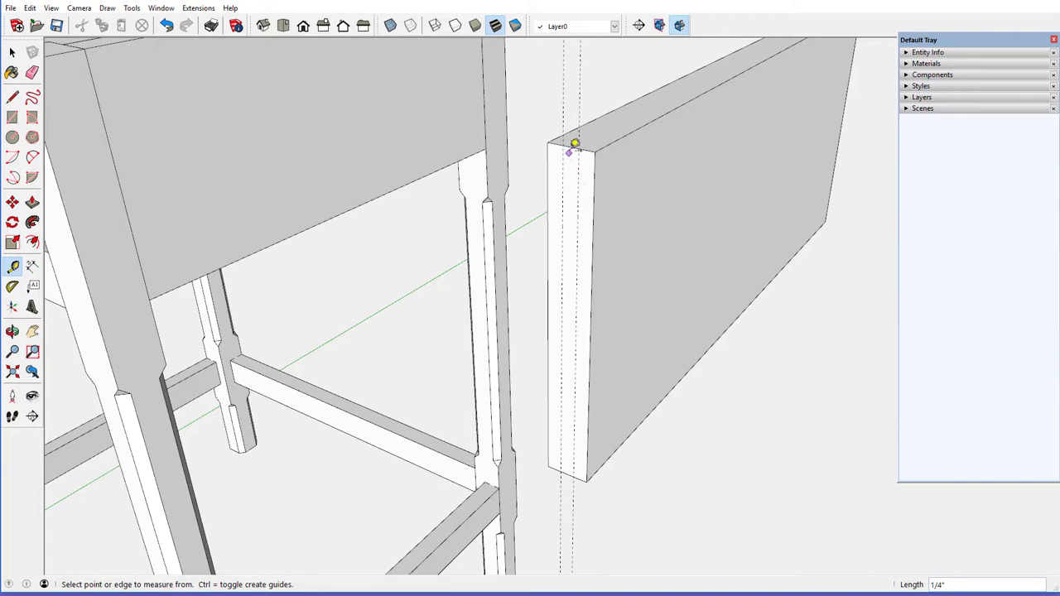
# Add cross guides 3/4 inch down from the top and near the bottom
pyautogui.click(569, 147)
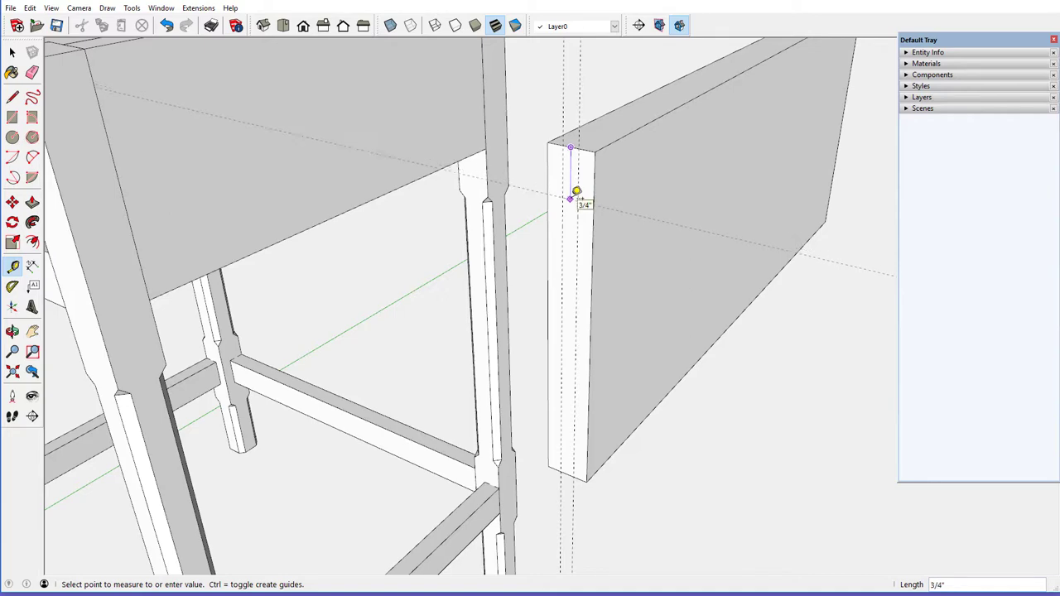
pyautogui.click(571, 197)
pyautogui.scroll(-3, 570, 179)
pyautogui.scroll(3, 571, 356)
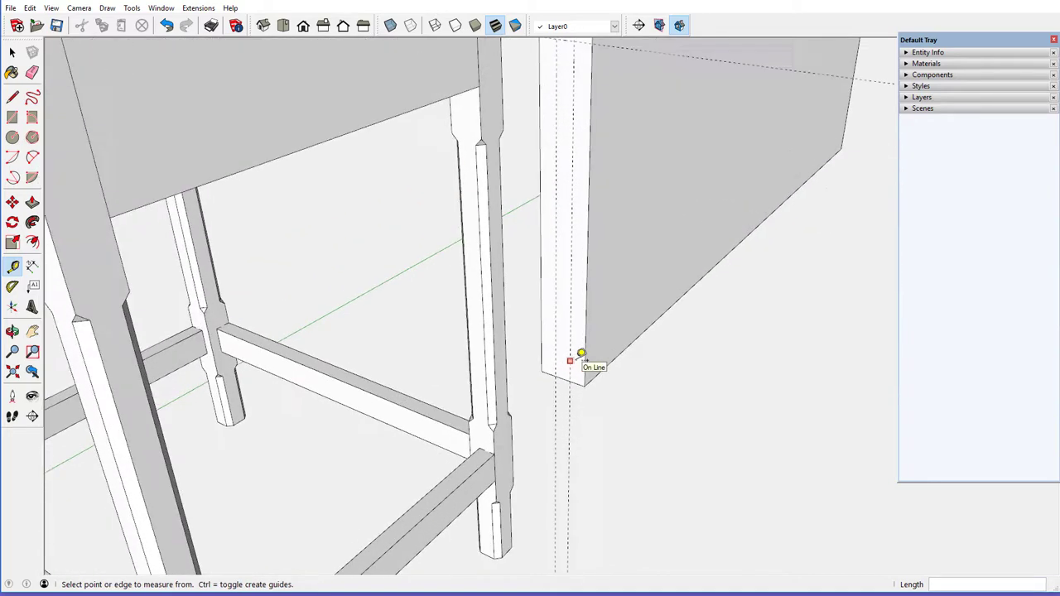
pyautogui.scroll(1, 580, 353)
pyautogui.click(554, 388)
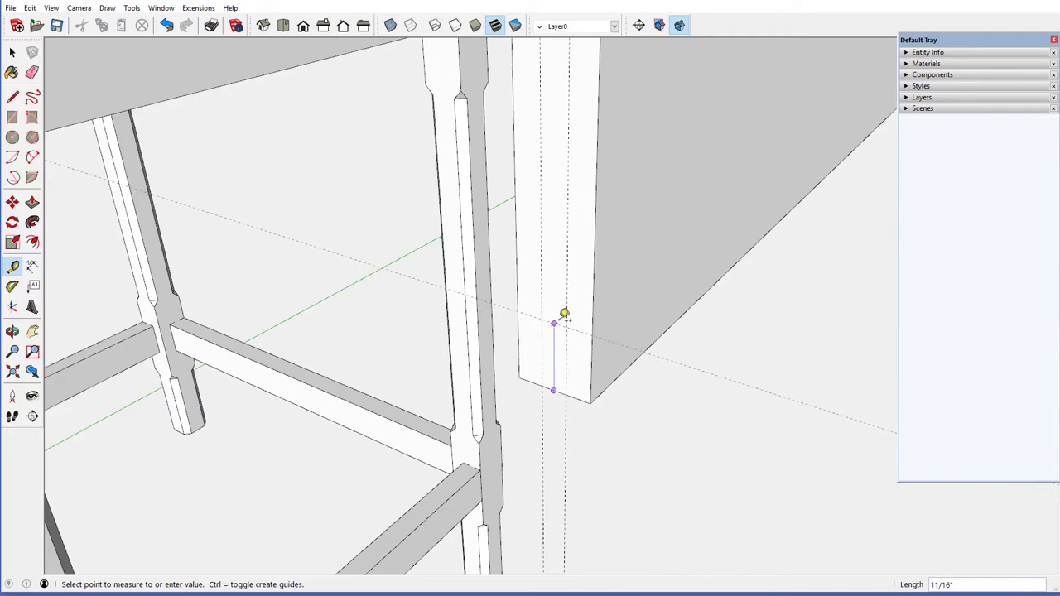
pyautogui.click(554, 316)
pyautogui.moveTo(551, 335); pyautogui.dragTo(420, 188, button='middle')
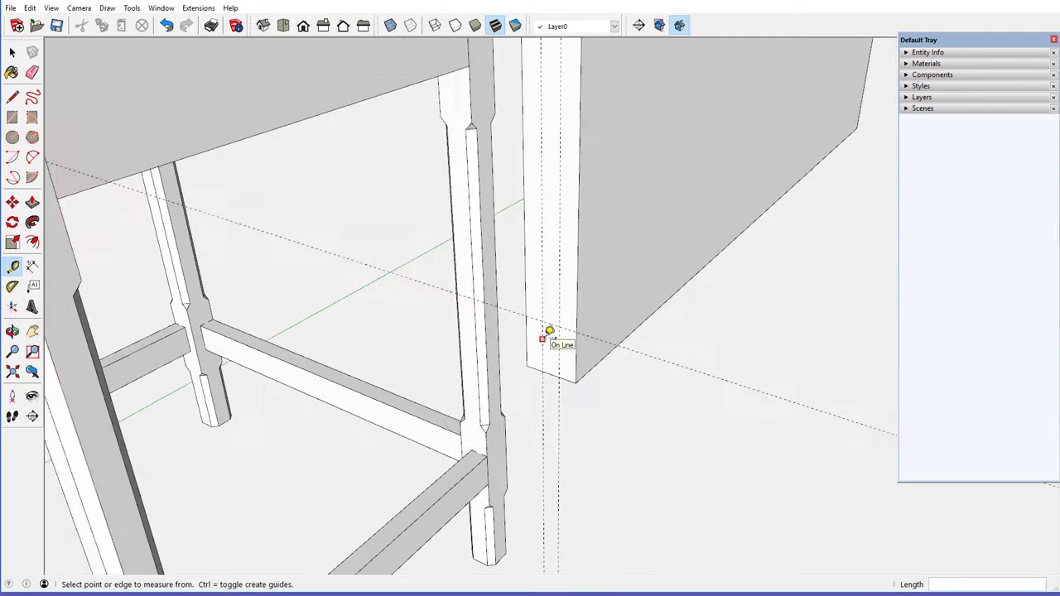
# Draw a stray rectangle on the panel's end face, then undo it
pyautogui.click(12, 117)
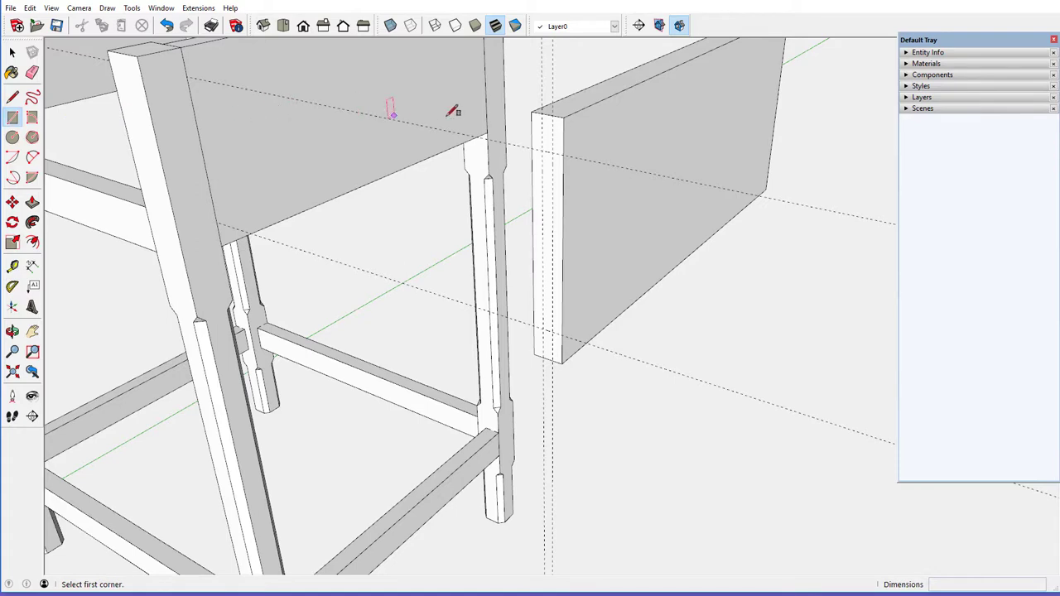
pyautogui.click(541, 150)
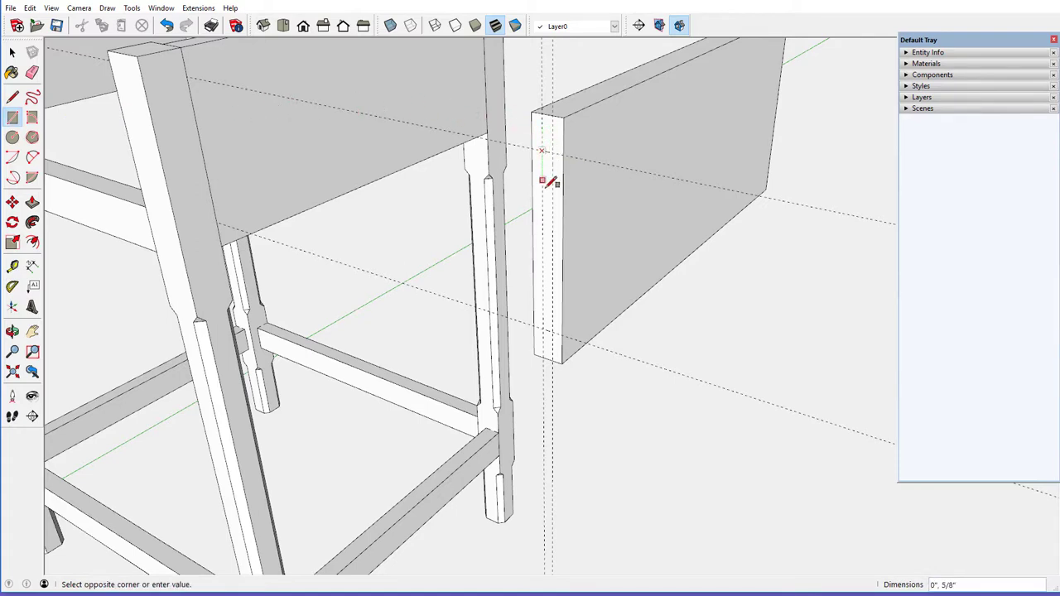
pyautogui.click(553, 331)
pyautogui.moveTo(560, 254); pyautogui.dragTo(551, 260, button='middle')
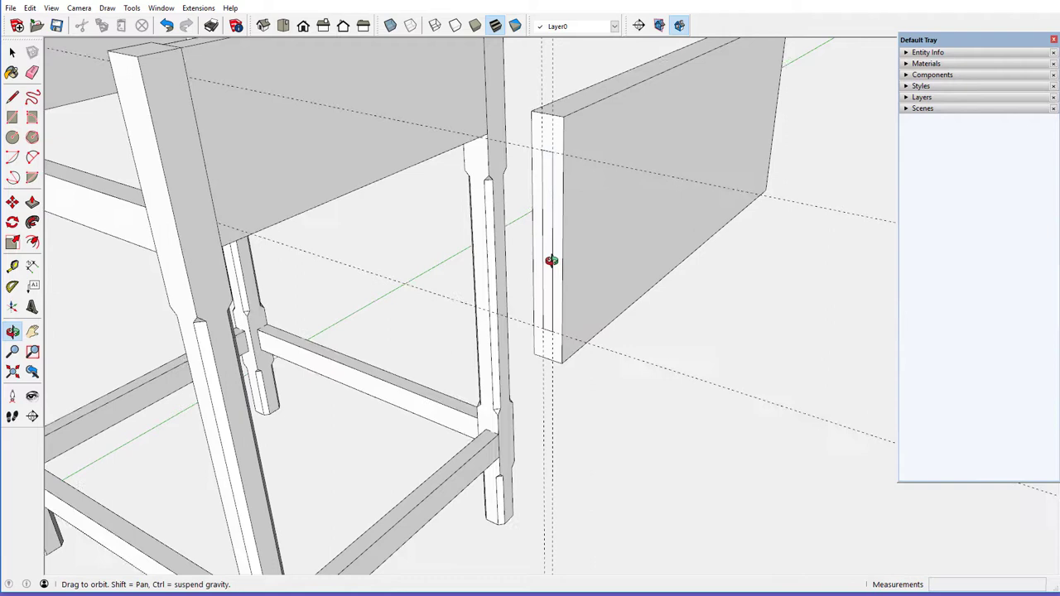
pyautogui.click(168, 29)
# Inside the panel component, draw a thin rectangle on its end and extrude it into a tenon
pyautogui.rightClick(651, 133)
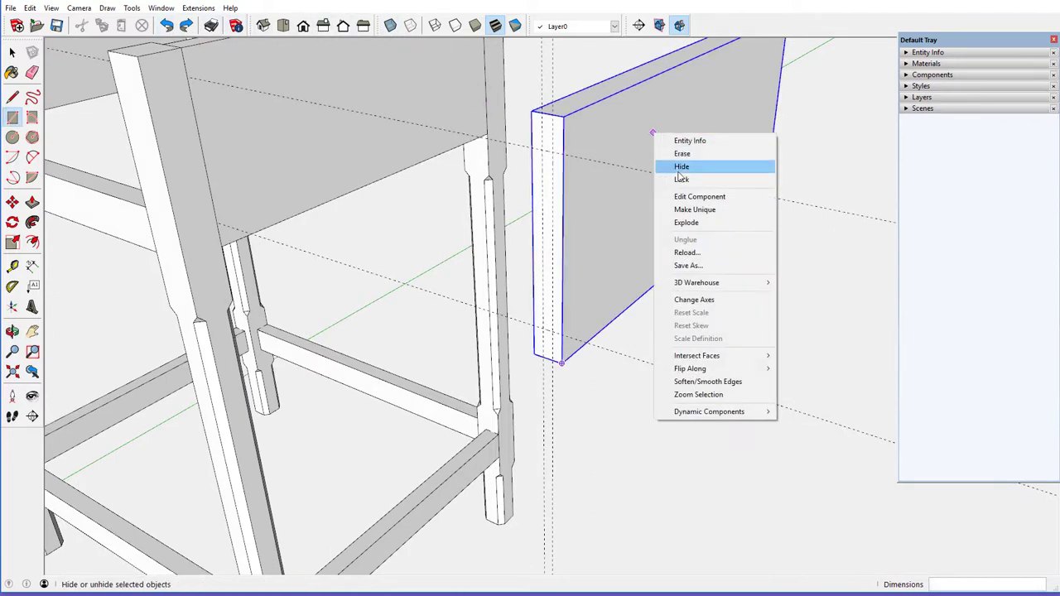
pyautogui.click(692, 199)
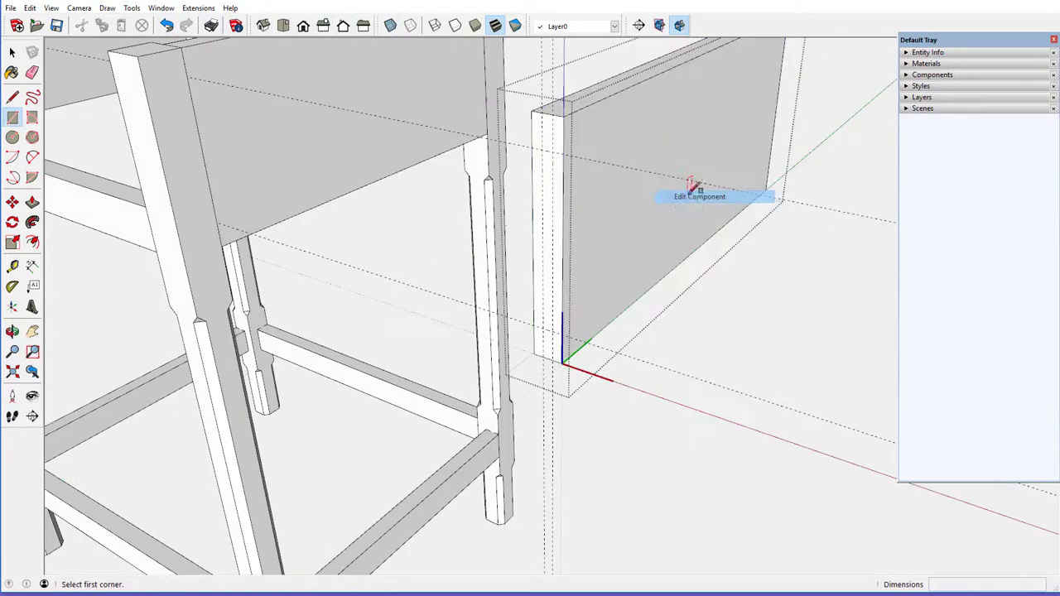
pyautogui.click(541, 150)
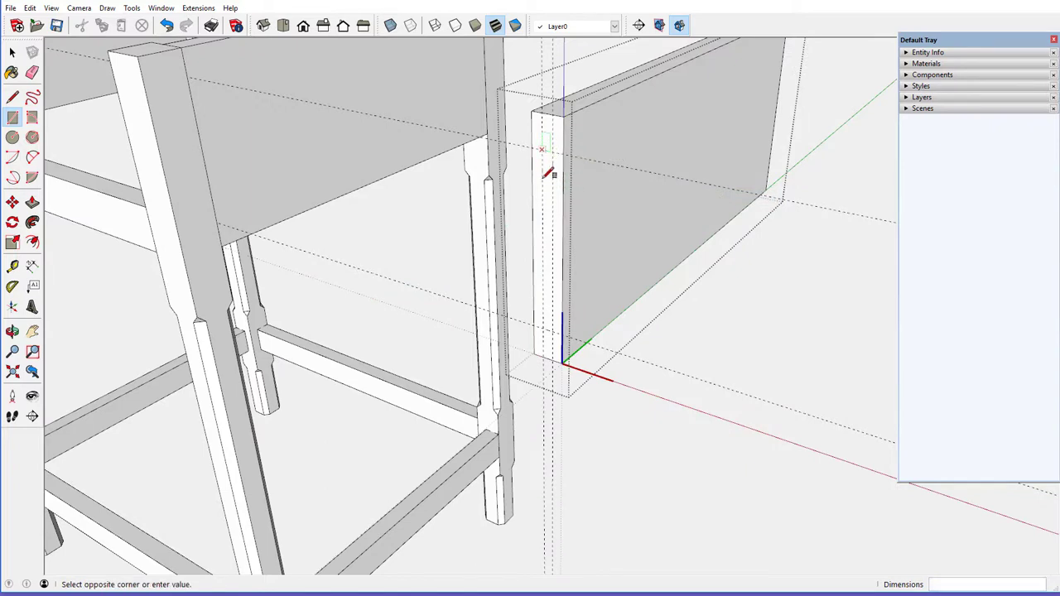
pyautogui.click(560, 327)
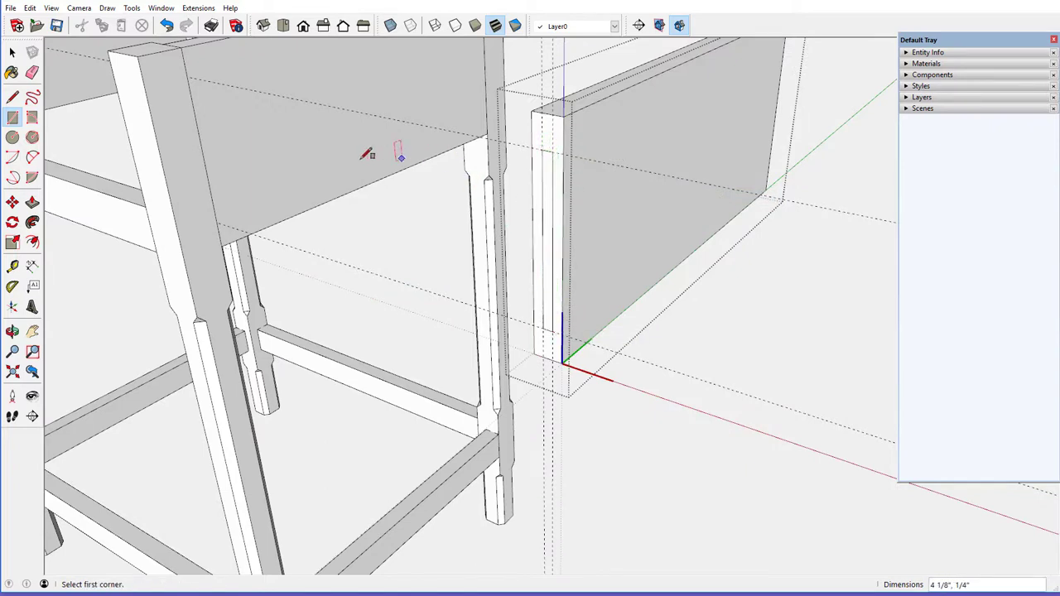
pyautogui.click(32, 202)
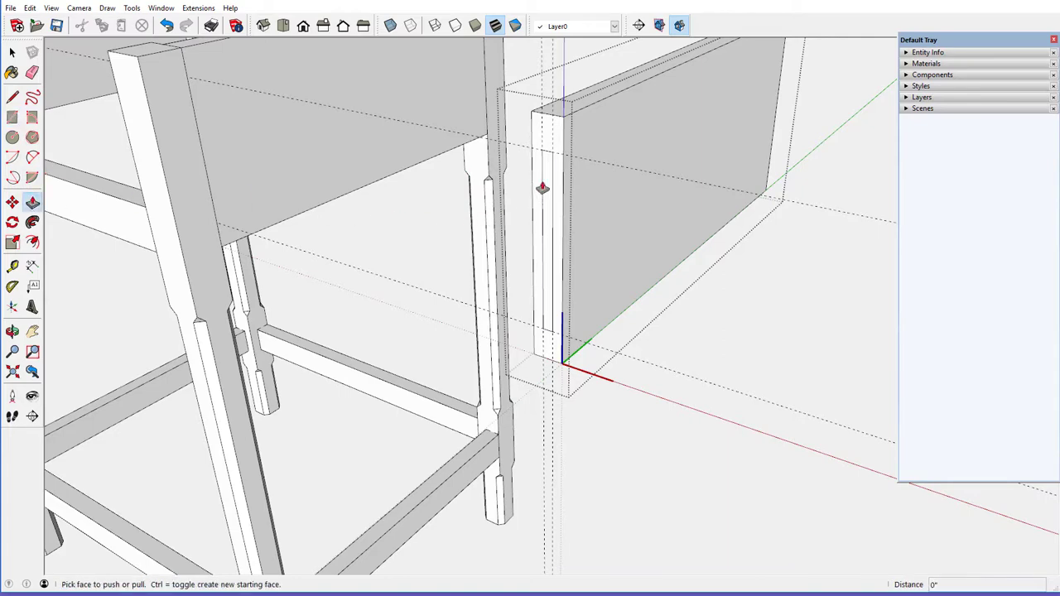
pyautogui.moveTo(541, 188); pyautogui.dragTo(544, 174)
pyautogui.moveTo(594, 190)
pyautogui.mouseDown(button='middle')
pyautogui.moveTo(587, 211)
pyautogui.moveTo(549, 231)
pyautogui.moveTo(489, 218)
pyautogui.moveTo(485, 291)
pyautogui.mouseUp(button='middle')
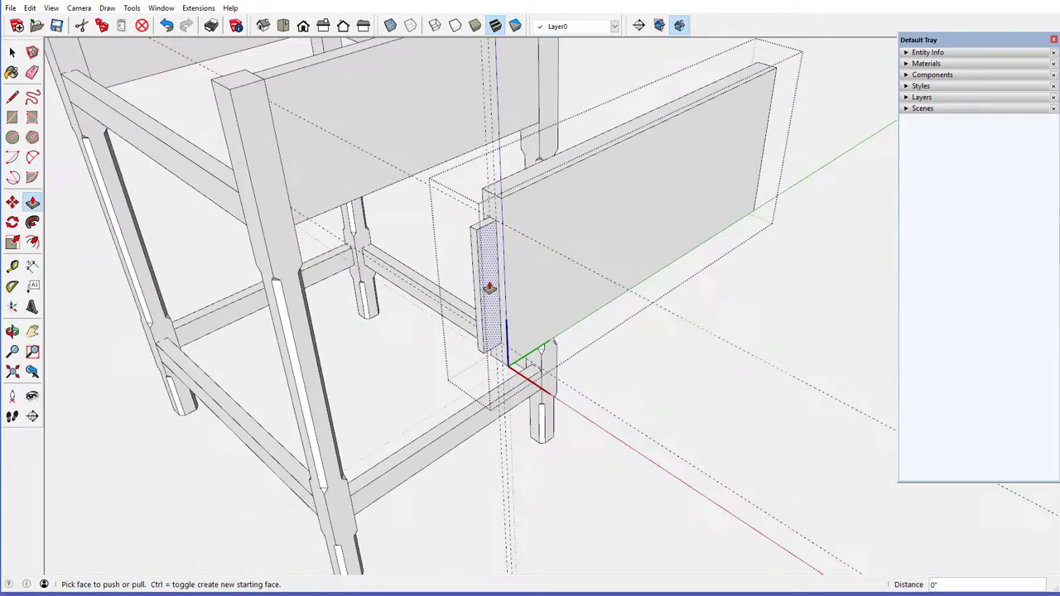
# Select the tenon block and copy it along the panel
pyautogui.click(206, 197)
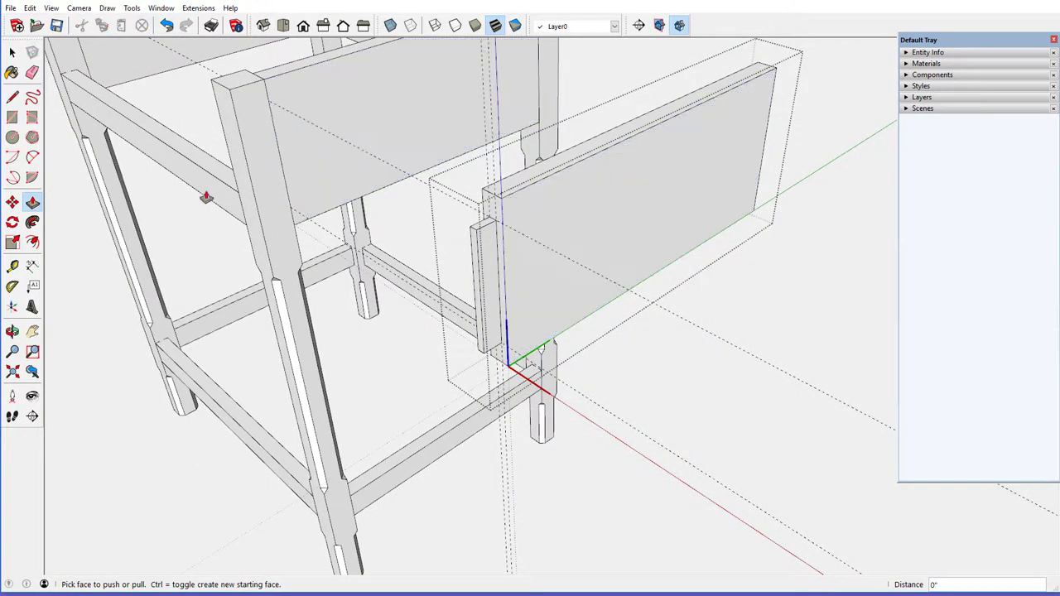
pyautogui.click(13, 53)
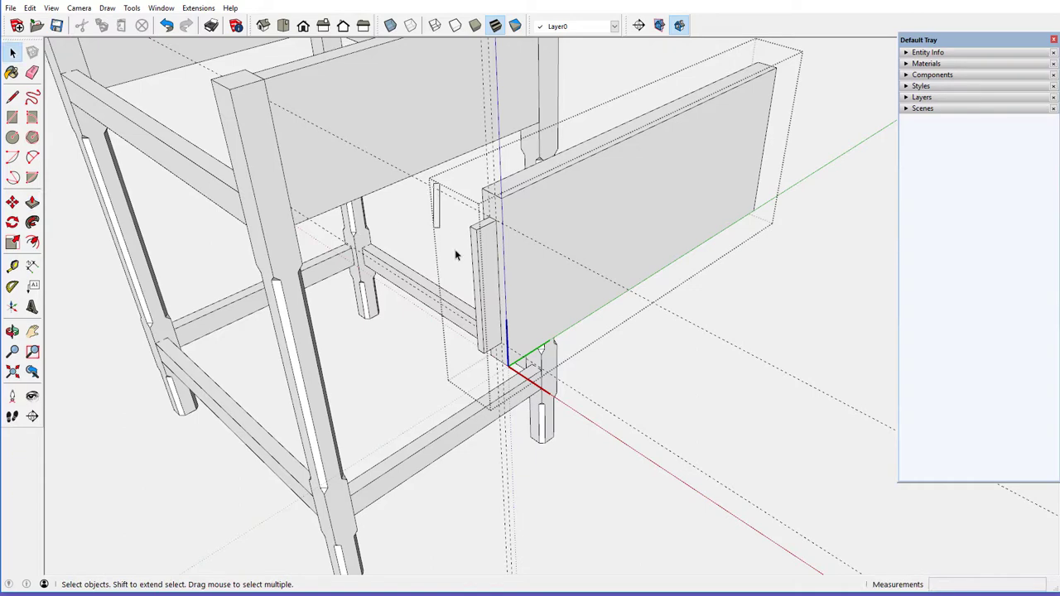
pyautogui.click(488, 273)
pyautogui.moveTo(554, 289)
pyautogui.mouseDown(button='middle')
pyautogui.moveTo(462, 265)
pyautogui.moveTo(211, 275)
pyautogui.mouseUp(button='middle')
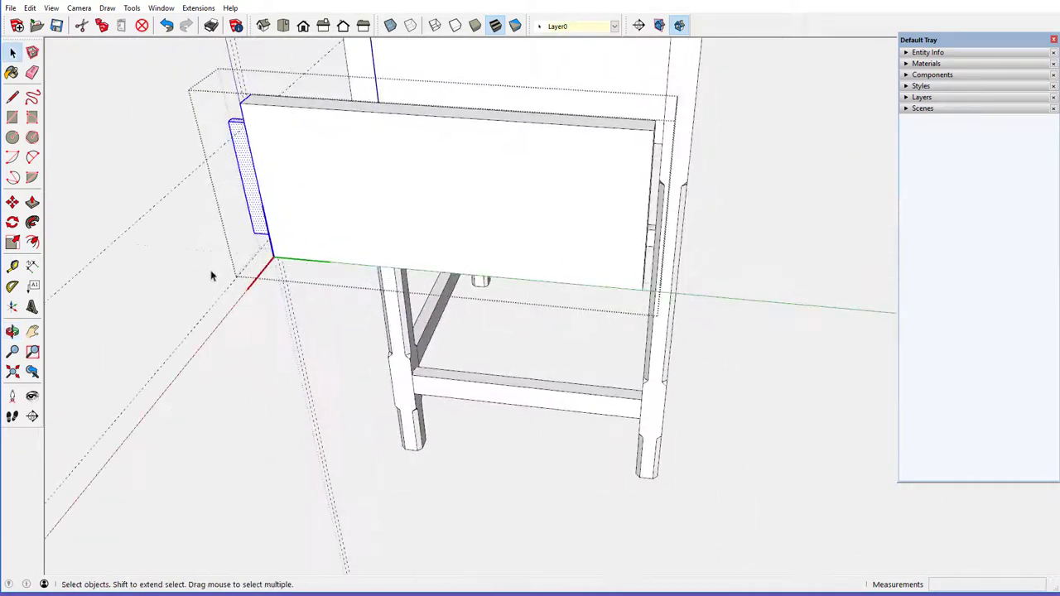
pyautogui.click(13, 202)
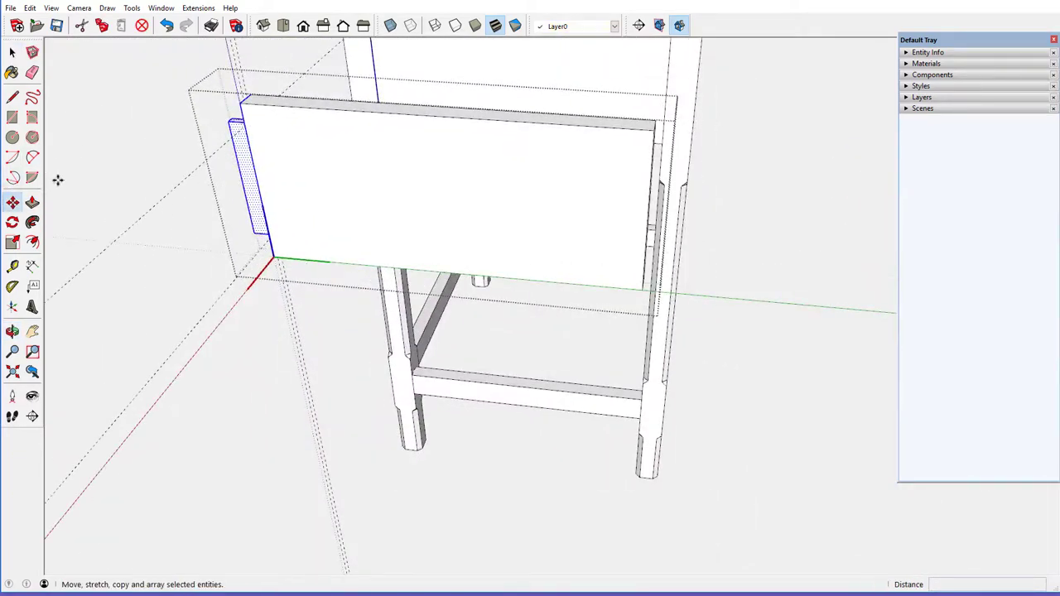
pyautogui.click(240, 103)
pyautogui.press('ctrl')
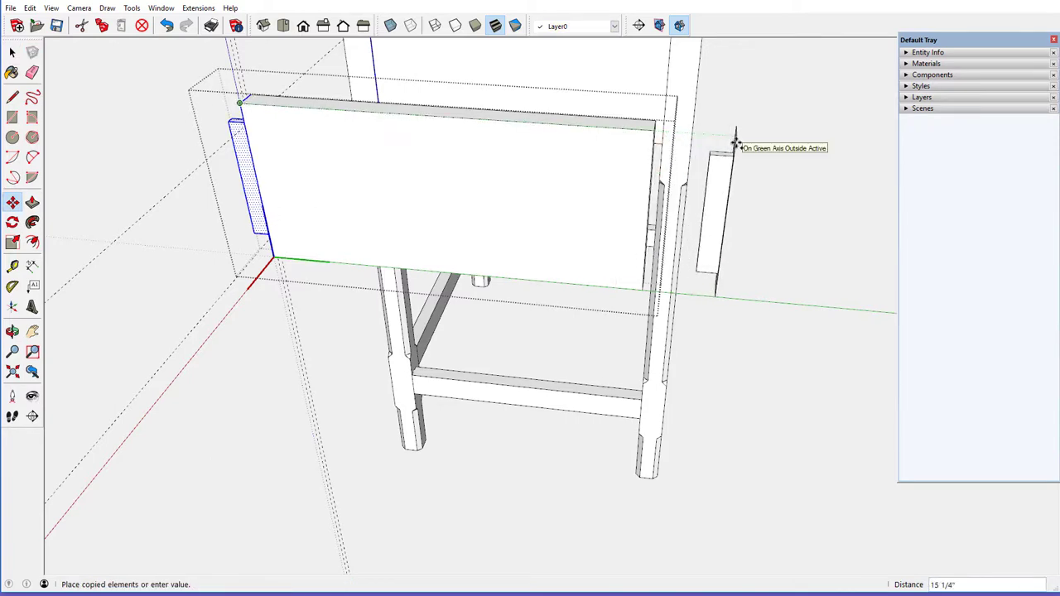
pyautogui.click(736, 145)
# Flip the tenon copy along green and set it against the panel's far end
pyautogui.rightClick(724, 184)
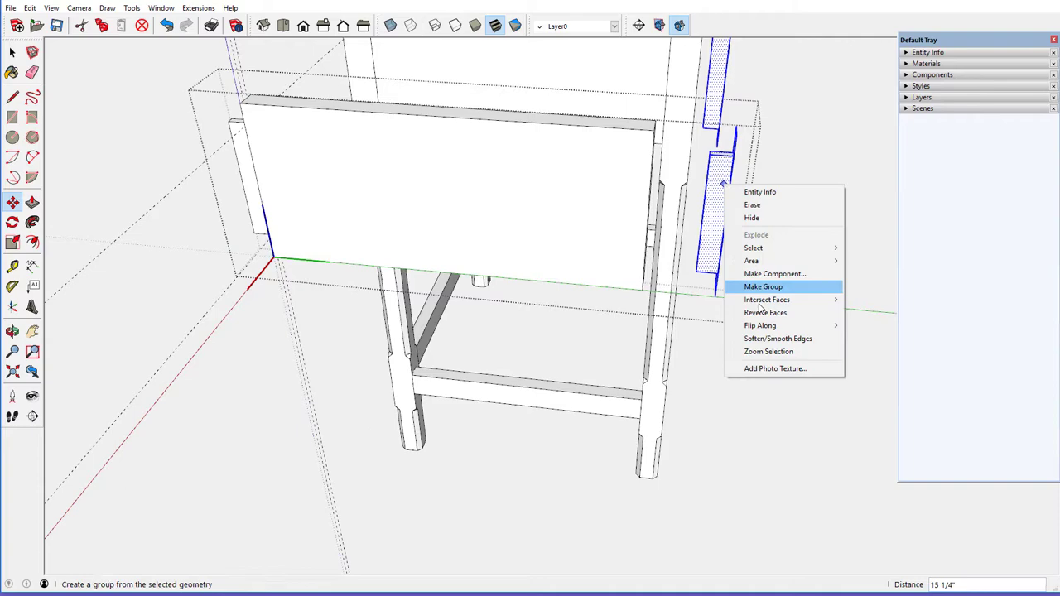
pyautogui.moveTo(760, 325)
pyautogui.click(884, 338)
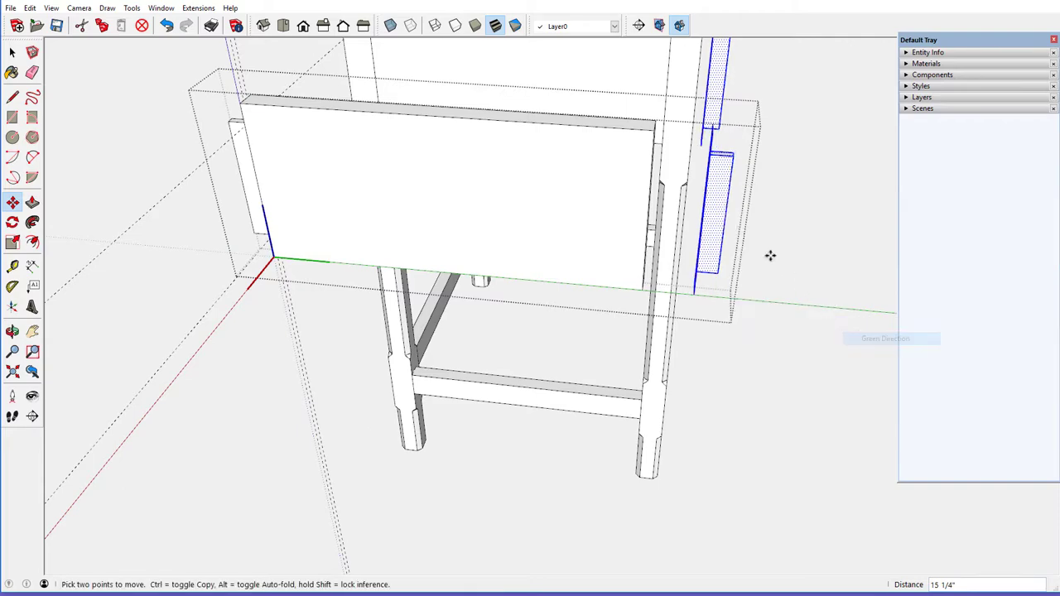
pyautogui.moveTo(730, 194)
pyautogui.mouseDown(button='middle')
pyautogui.moveTo(570, 232)
pyautogui.moveTo(529, 213)
pyautogui.mouseUp(button='middle')
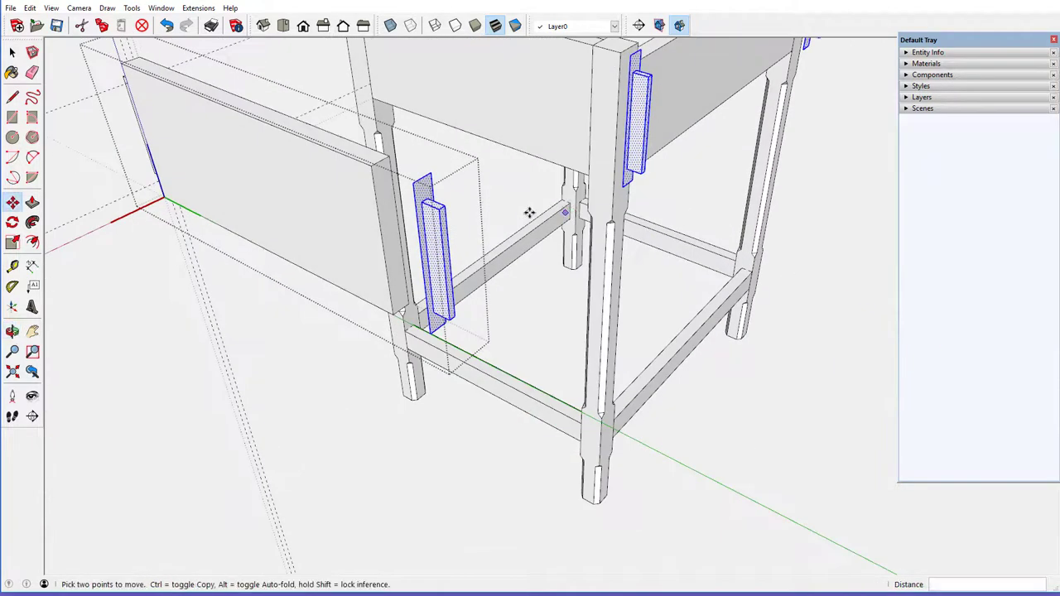
pyautogui.click(413, 183)
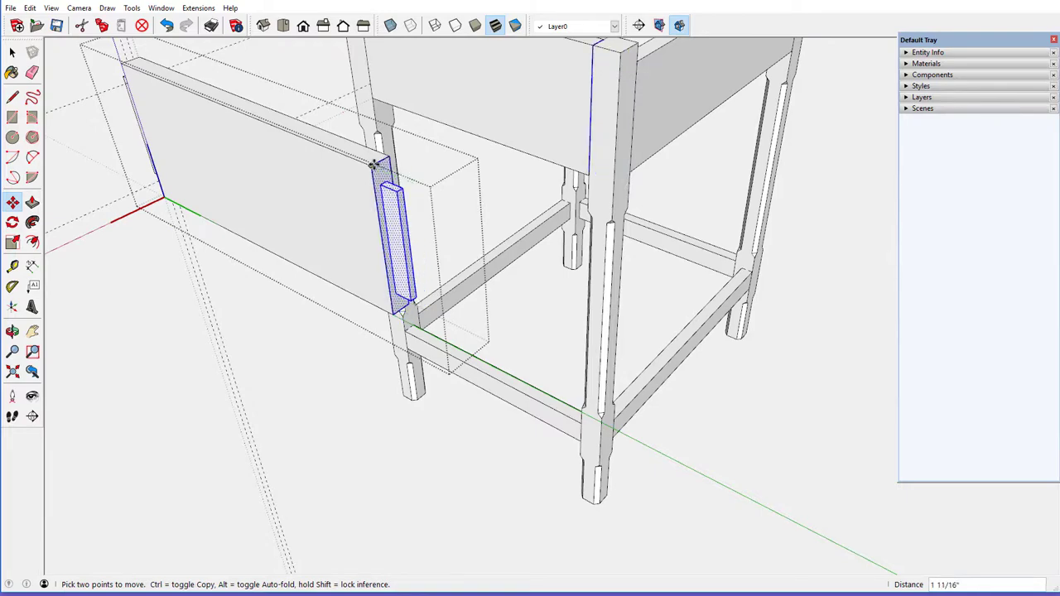
pyautogui.click(374, 164)
pyautogui.moveTo(324, 180)
pyautogui.mouseDown(button='middle')
pyautogui.moveTo(502, 195)
pyautogui.moveTo(698, 180)
pyautogui.mouseUp(button='middle')
# Close the panel component and bring up the loose panel copy's context menu
pyautogui.press('m')
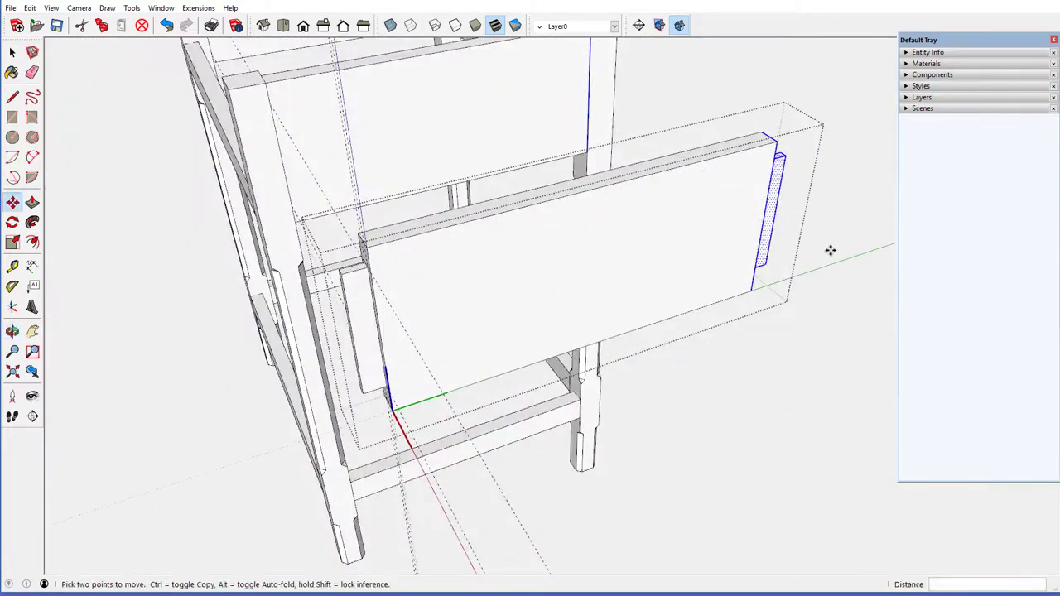
pyautogui.rightClick(844, 259)
pyautogui.click(846, 259)
pyautogui.moveTo(851, 258)
pyautogui.mouseDown(button='middle')
pyautogui.moveTo(710, 240)
pyautogui.moveTo(759, 225)
pyautogui.moveTo(741, 221)
pyautogui.mouseUp(button='middle')
pyautogui.rightClick(741, 221)
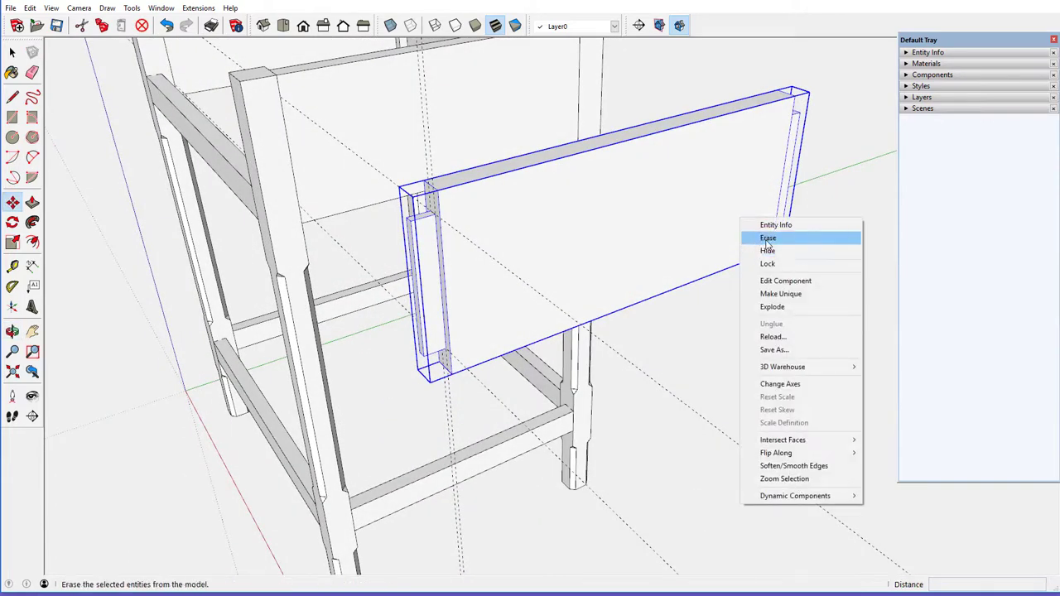
# Erase the loose tenoned panel copy
pyautogui.click(762, 234)
pyautogui.scroll(-3, 713, 228)
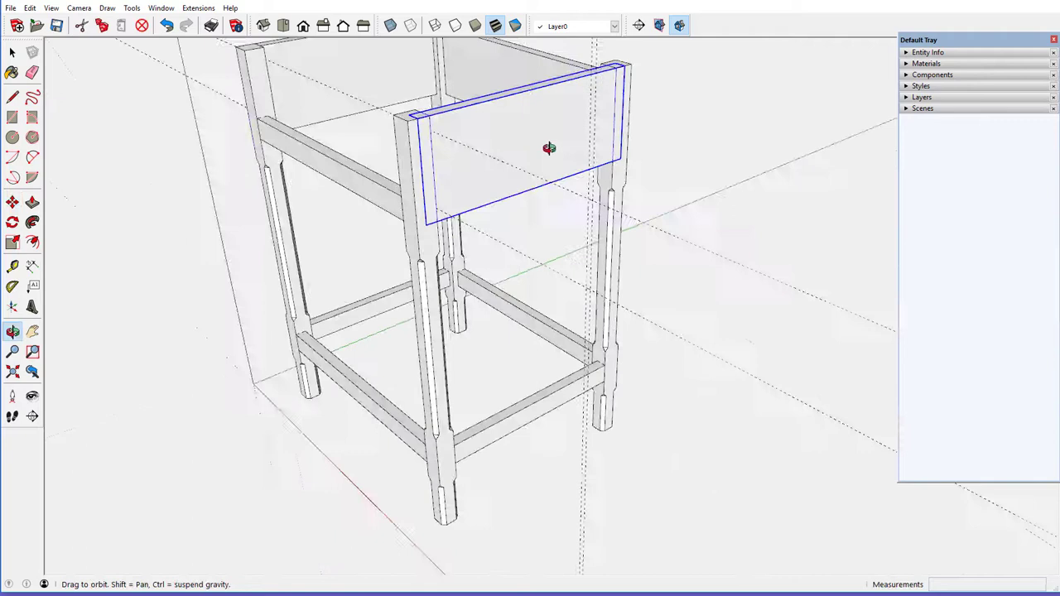
pyautogui.moveTo(548, 147); pyautogui.dragTo(463, 158)
# Erase the three dashed guide lines around the stool
pyautogui.click(31, 73)
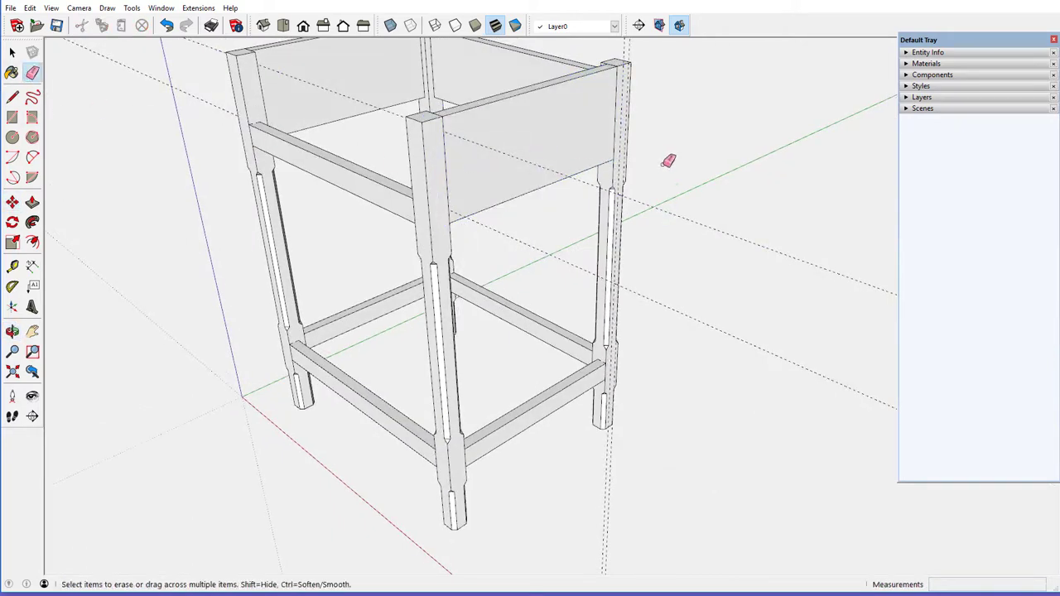
pyautogui.click(686, 221)
pyautogui.click(681, 311)
pyautogui.click(602, 479)
pyautogui.moveTo(593, 342); pyautogui.dragTo(633, 339, button='middle')
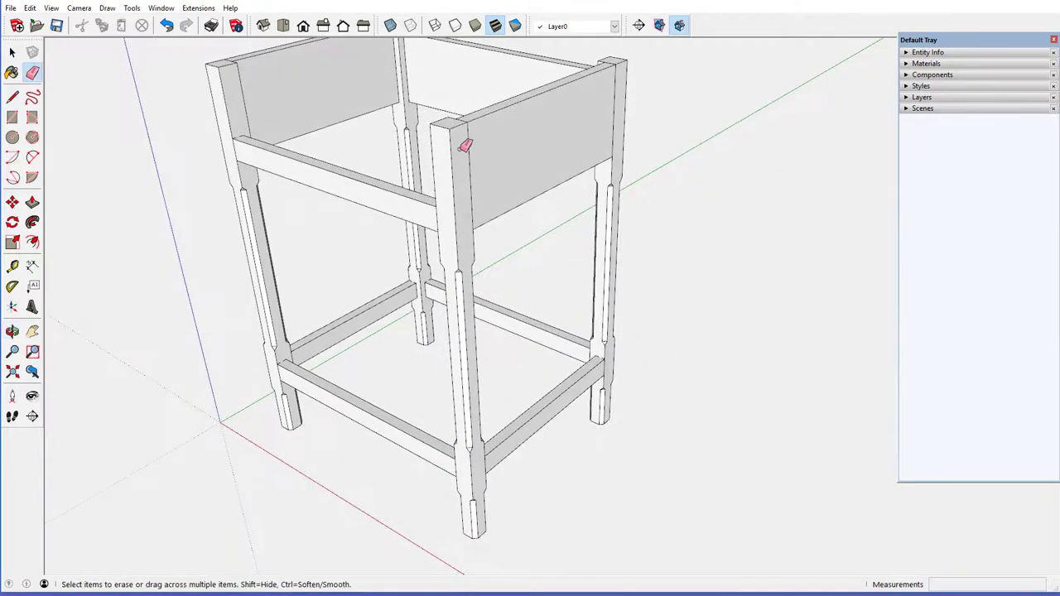
pyautogui.moveTo(563, 107); pyautogui.dragTo(283, 161, button='middle')
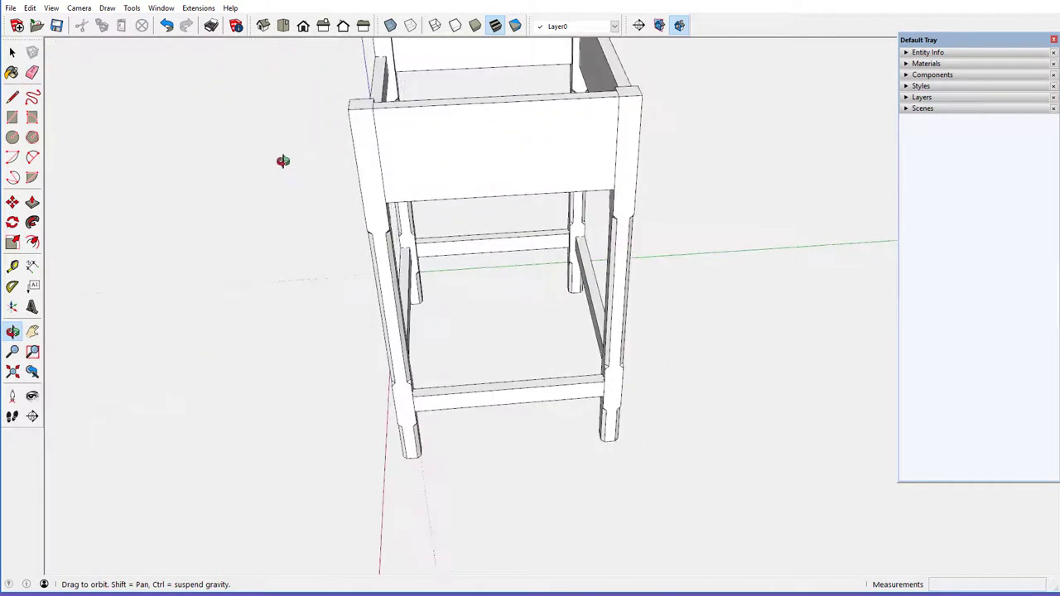
# Copy the side apron panel out to the right of the stool and zoom in on it
pyautogui.click(13, 202)
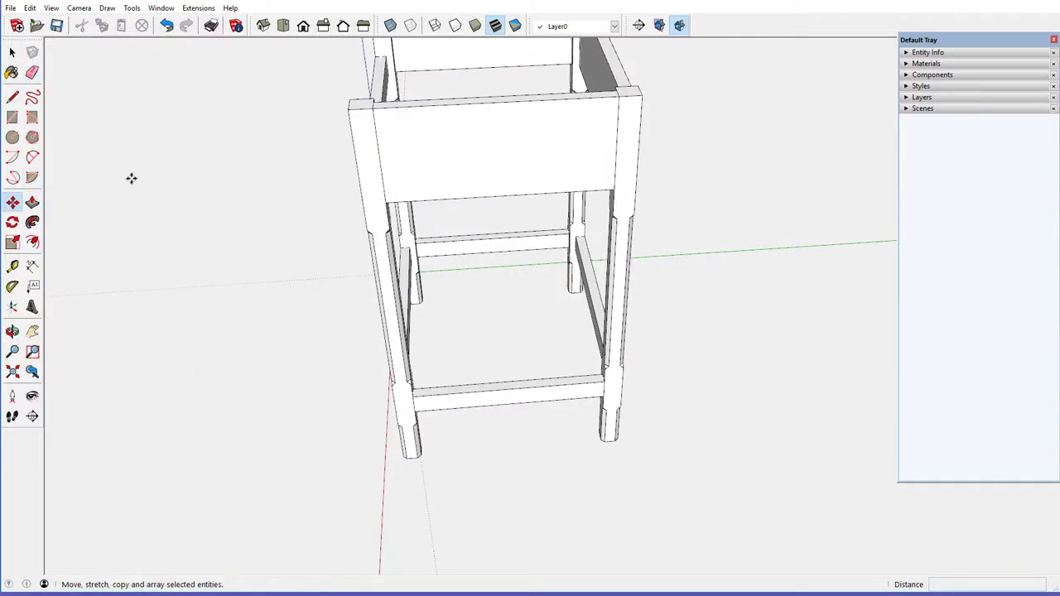
pyautogui.keyDown('ctrl'); pyautogui.click(621, 67); pyautogui.keyUp('ctrl')
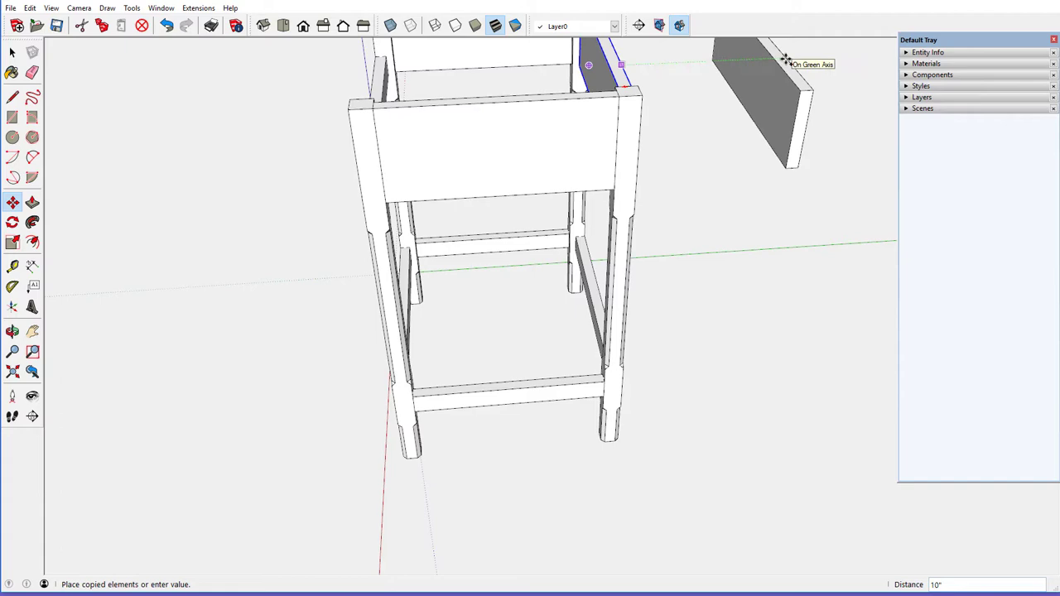
pyautogui.click(787, 62)
pyautogui.scroll(-3, 460, 149)
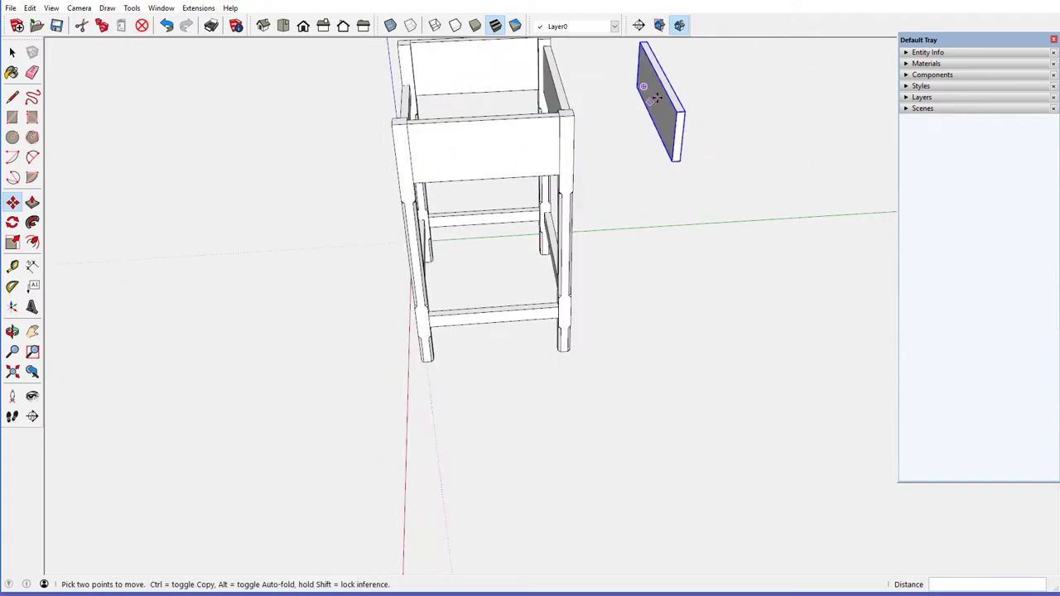
pyautogui.scroll(2, 655, 98)
pyautogui.moveTo(692, 106)
pyautogui.mouseDown(button='middle')
pyautogui.moveTo(466, 32)
pyautogui.moveTo(584, 94)
pyautogui.mouseUp(button='middle')
pyautogui.scroll(2, 610, 104)
pyautogui.scroll(1, 612, 104)
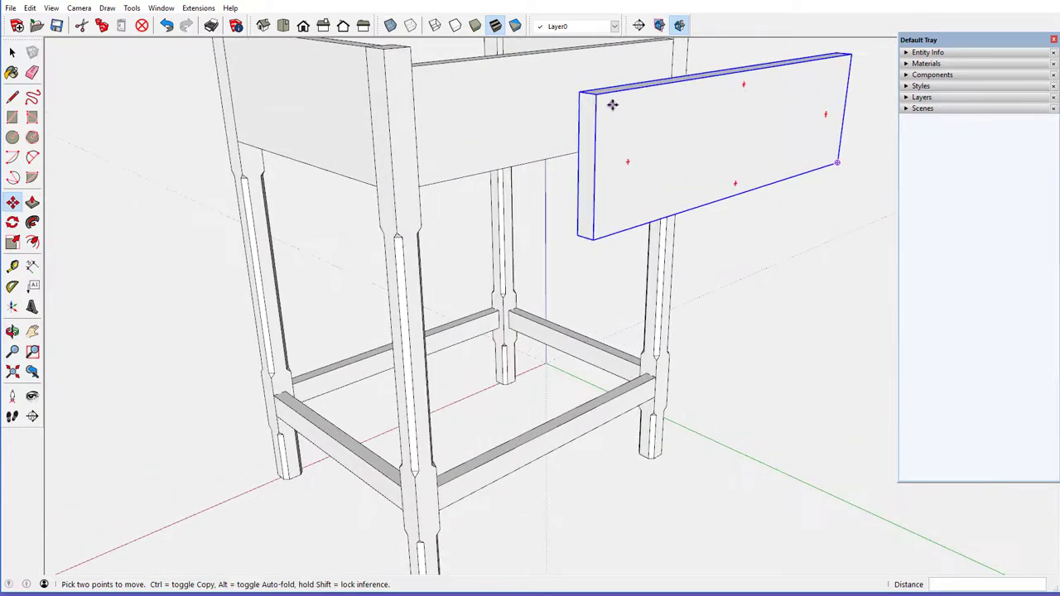
pyautogui.scroll(3, 612, 104)
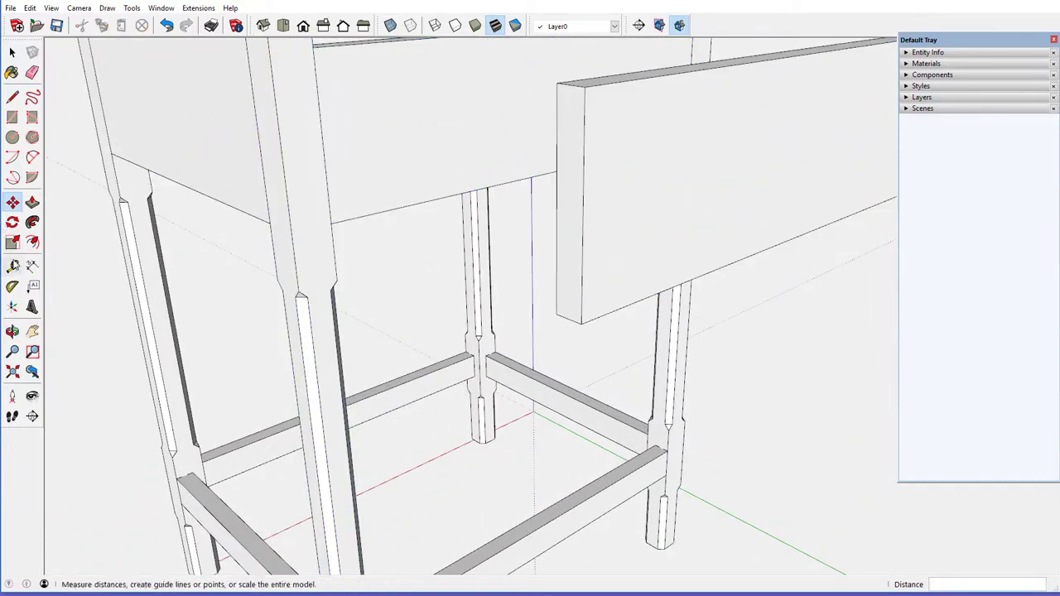
# Add guides 1/4 inch in from each face on the apron board's end
pyautogui.click(13, 265)
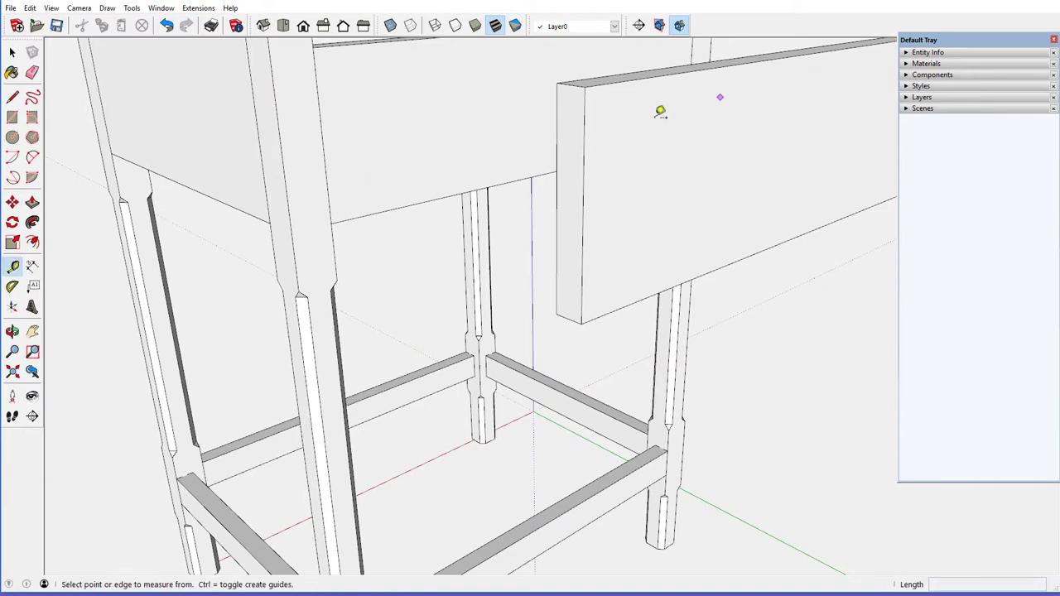
pyautogui.scroll(2, 594, 108)
pyautogui.scroll(3, 571, 111)
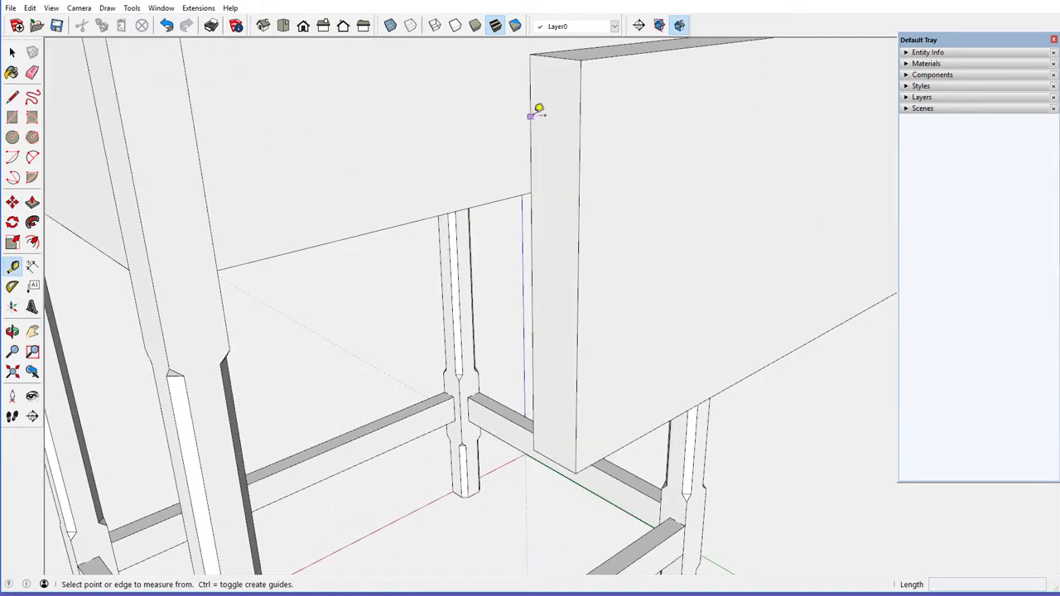
pyautogui.click(530, 116)
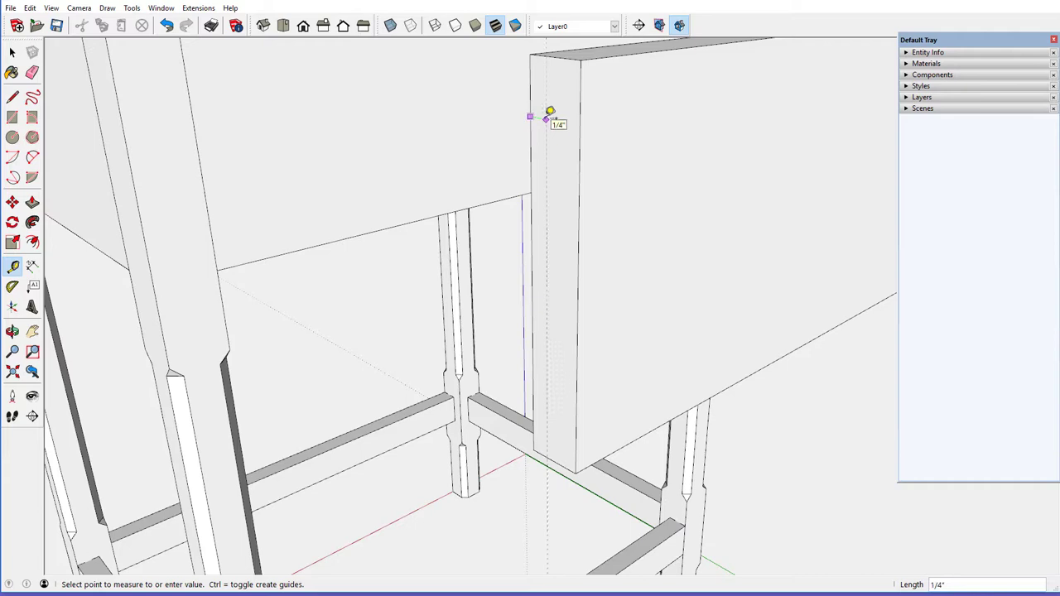
pyautogui.click(546, 117)
pyautogui.click(577, 121)
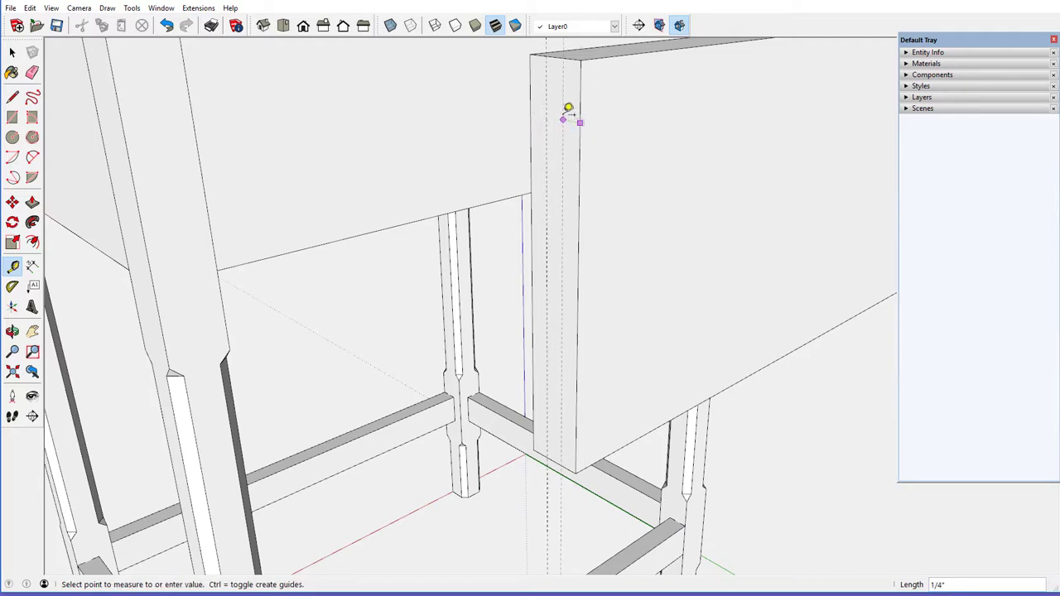
pyautogui.click(566, 111)
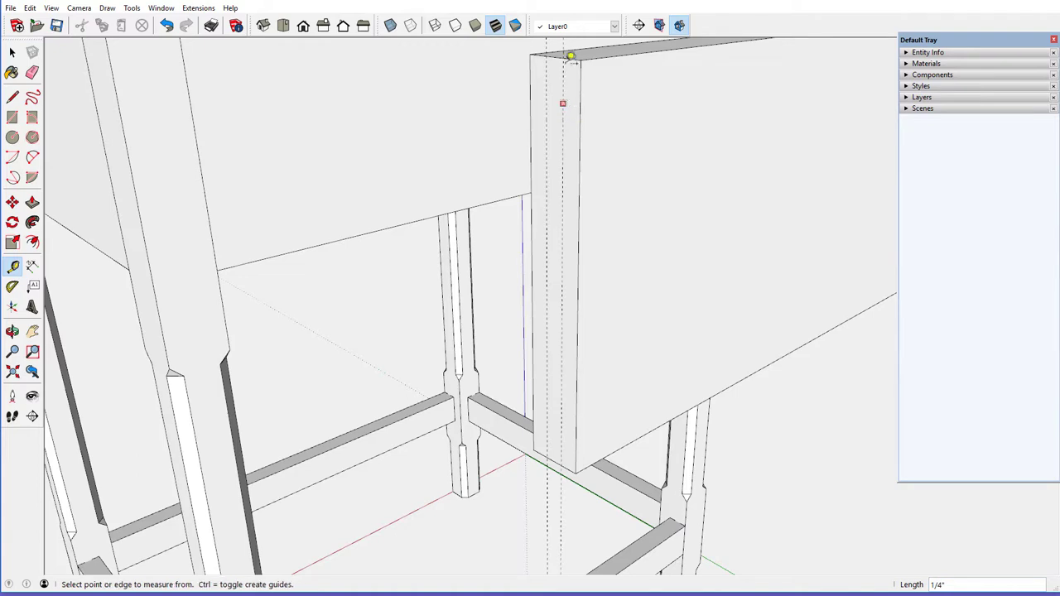
# Add cross guides 1/2 inch from the board's top and bottom
pyautogui.click(555, 56)
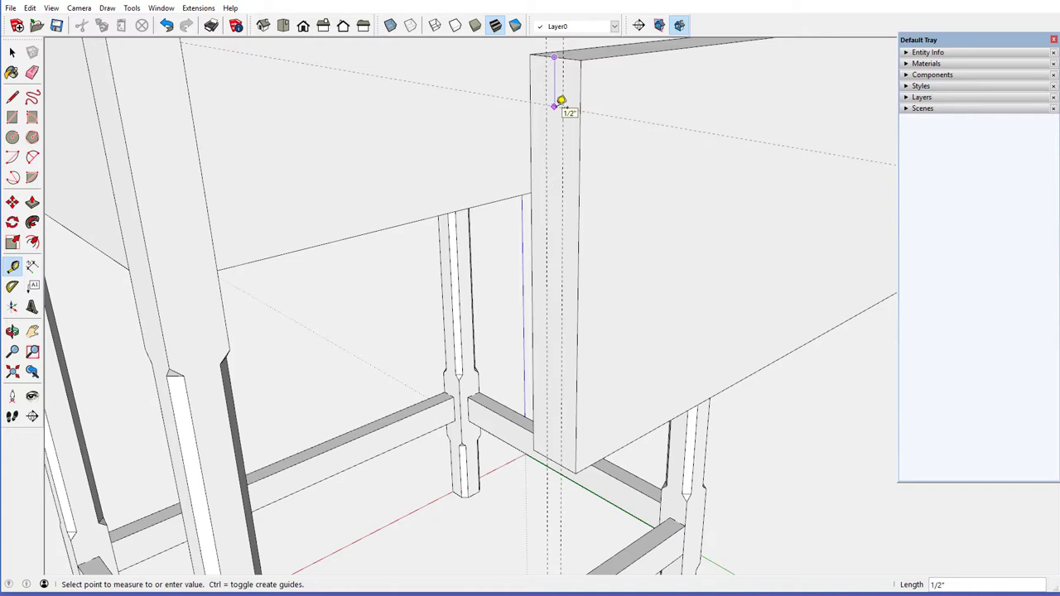
pyautogui.click(561, 109)
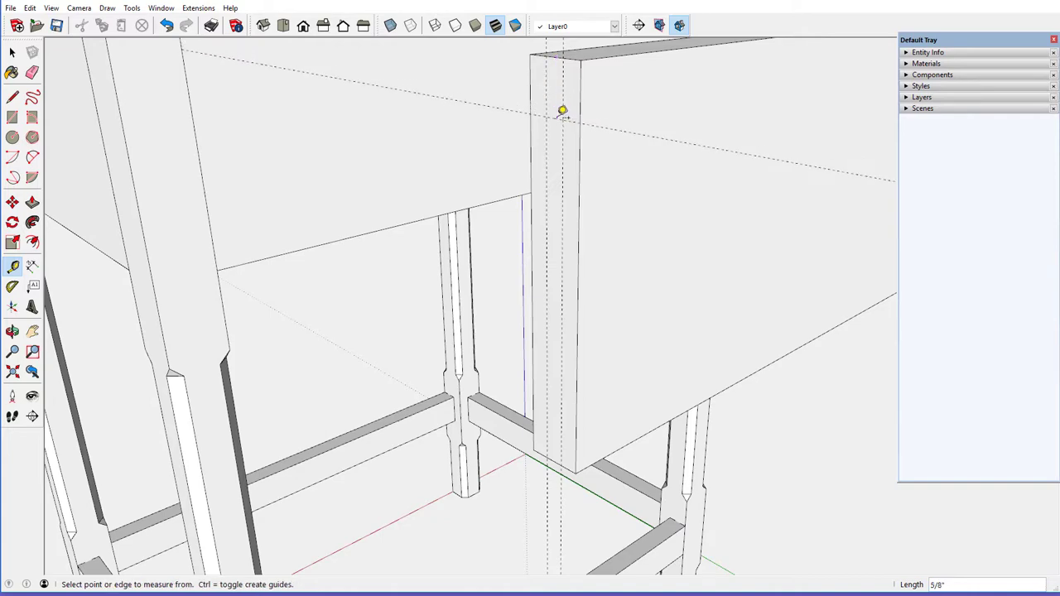
pyautogui.scroll(-3, 564, 62)
pyautogui.scroll(2, 564, 284)
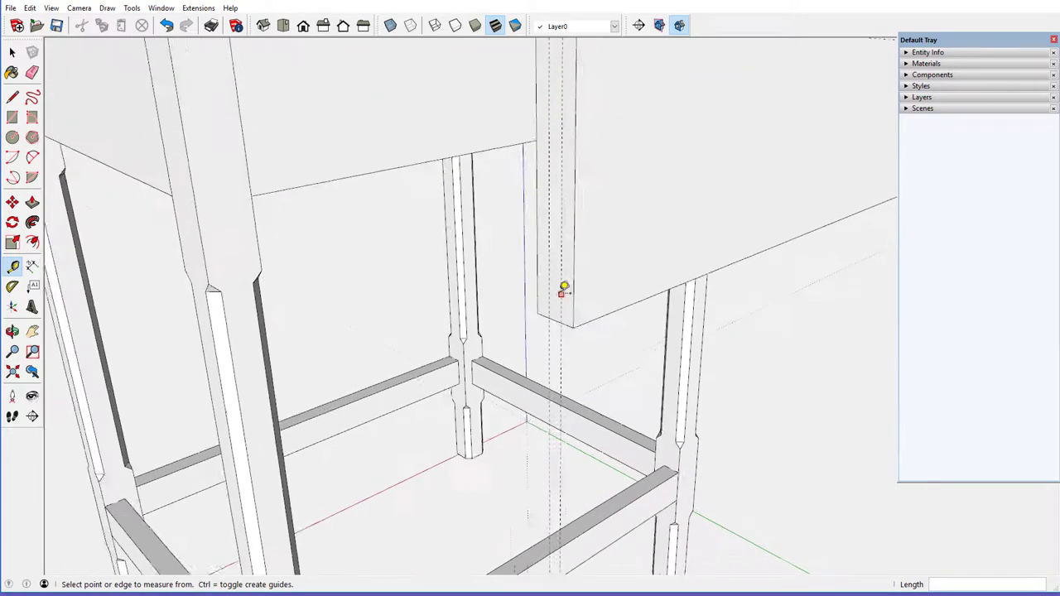
pyautogui.scroll(3, 566, 290)
pyautogui.click(551, 341)
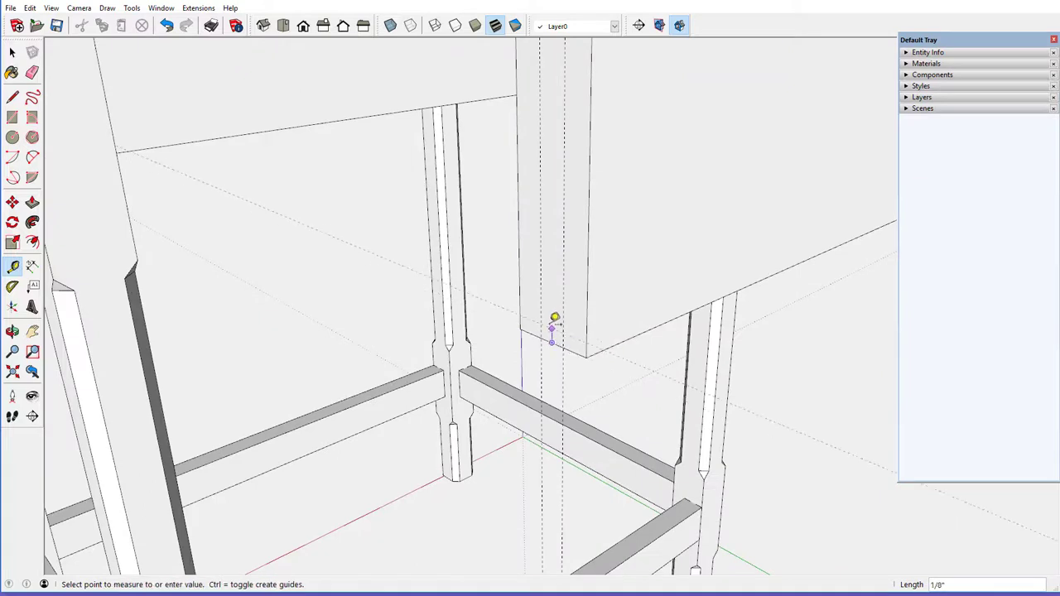
pyautogui.click(556, 263)
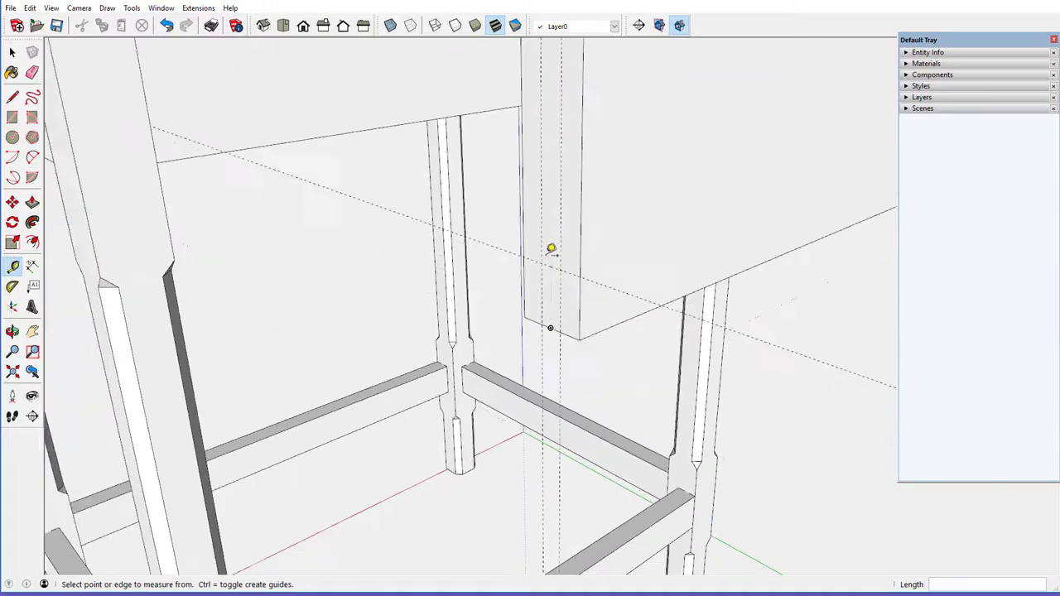
pyautogui.moveTo(551, 243); pyautogui.dragTo(546, 272, button='middle')
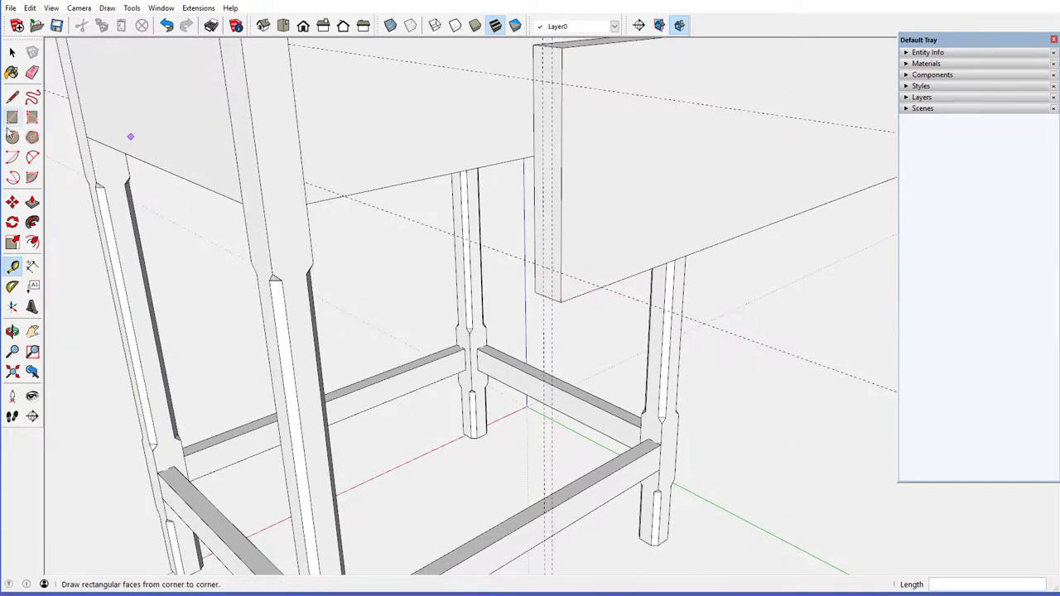
# Draw a thin rectangle on the board end, then undo it as misplaced
pyautogui.click(12, 117)
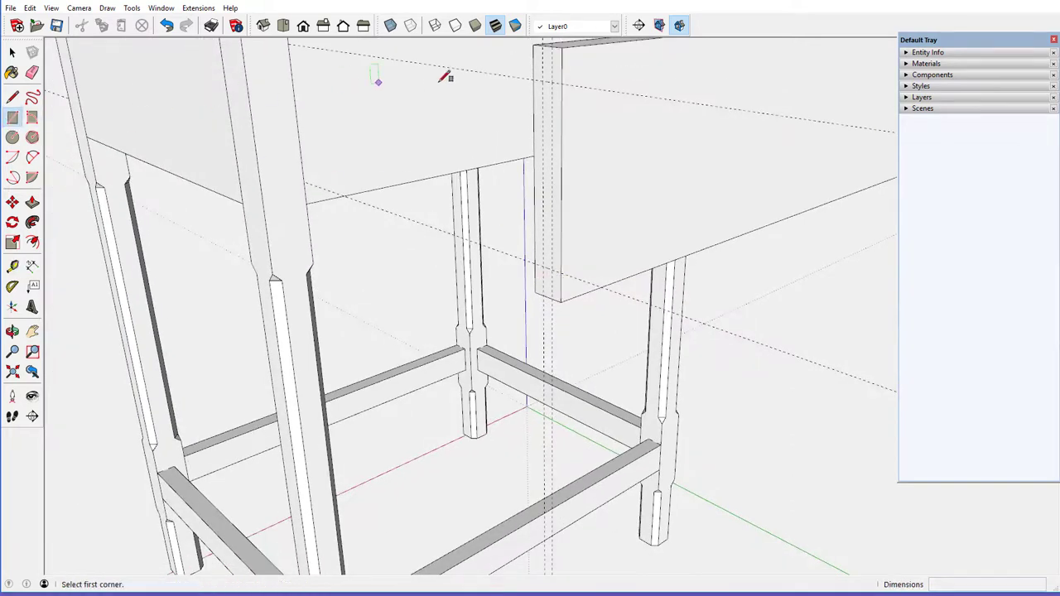
pyautogui.click(543, 81)
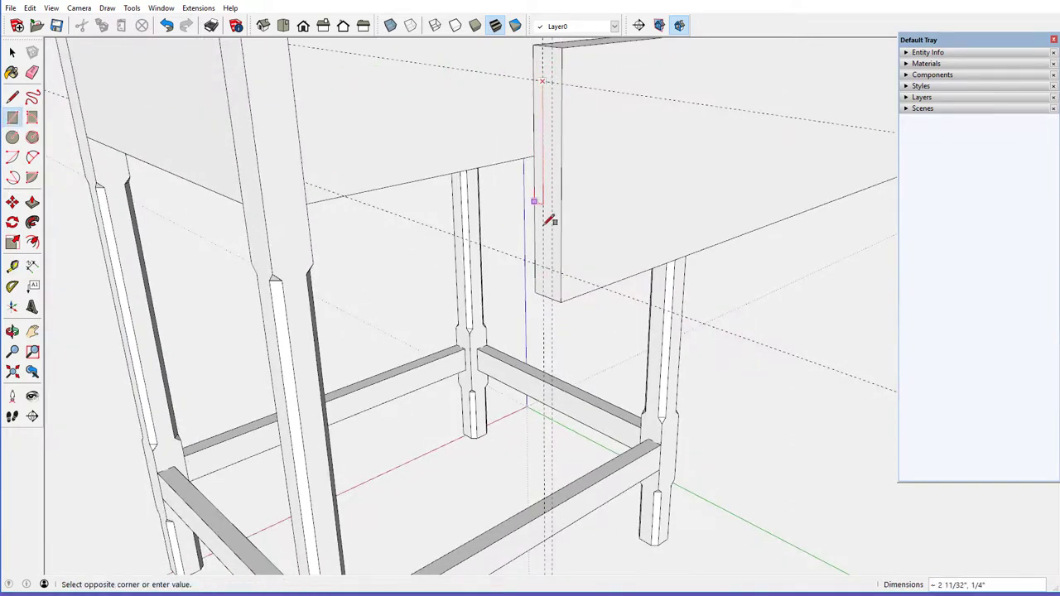
pyautogui.click(557, 270)
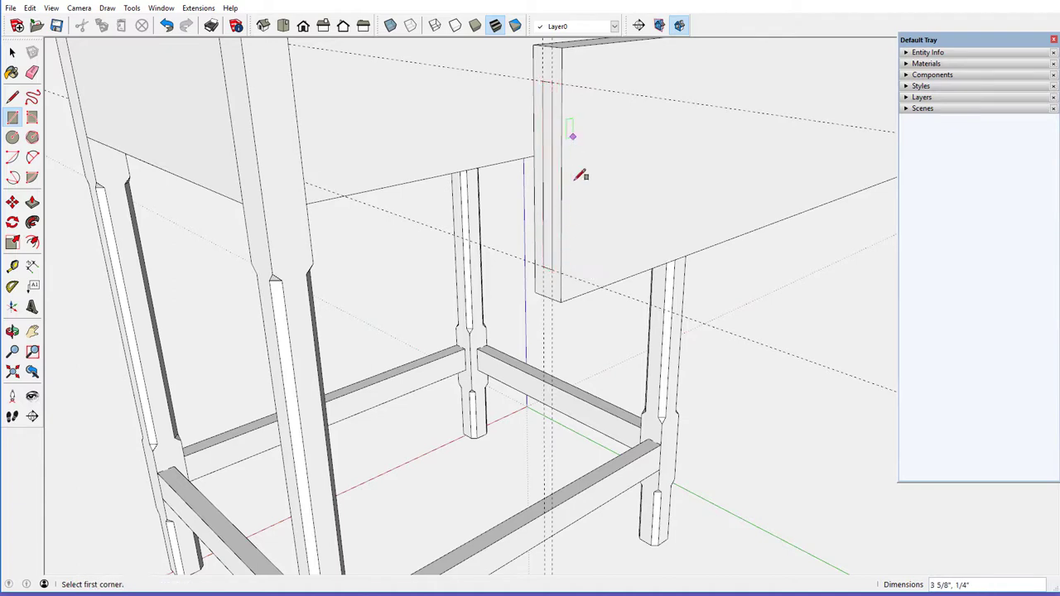
pyautogui.moveTo(578, 207); pyautogui.dragTo(579, 209, button='middle')
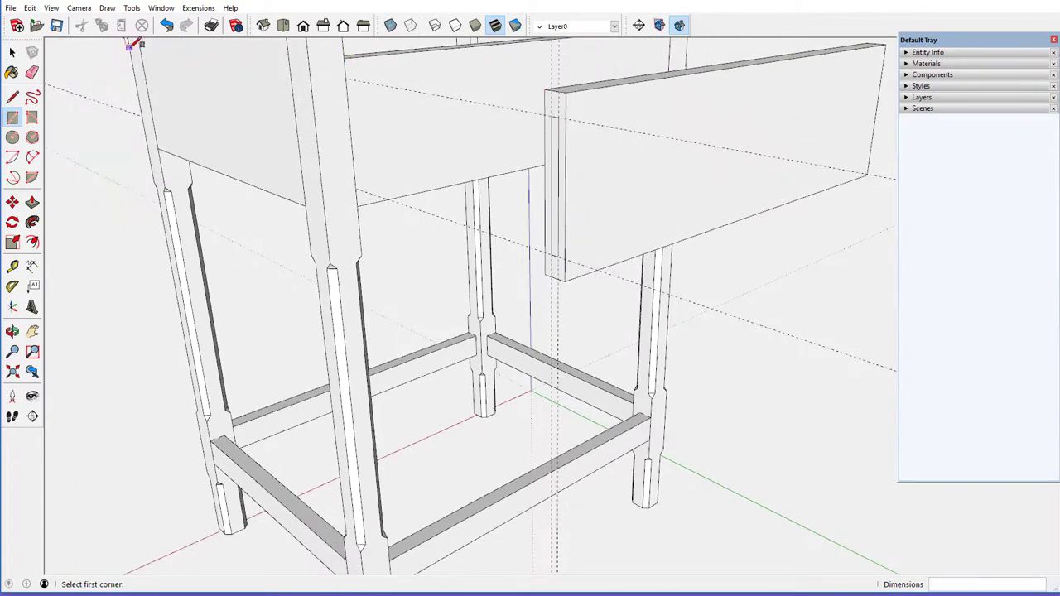
pyautogui.click(167, 26)
# Inside the apron component, draw a thin tenon rectangle, pull it outward, and select it
pyautogui.rightClick(645, 161)
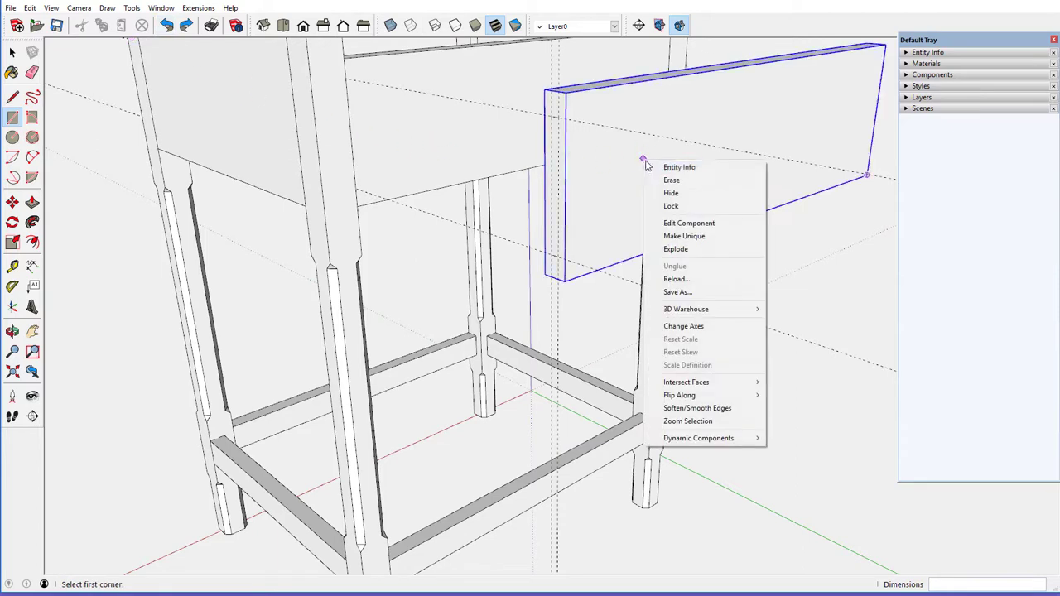
pyautogui.click(689, 223)
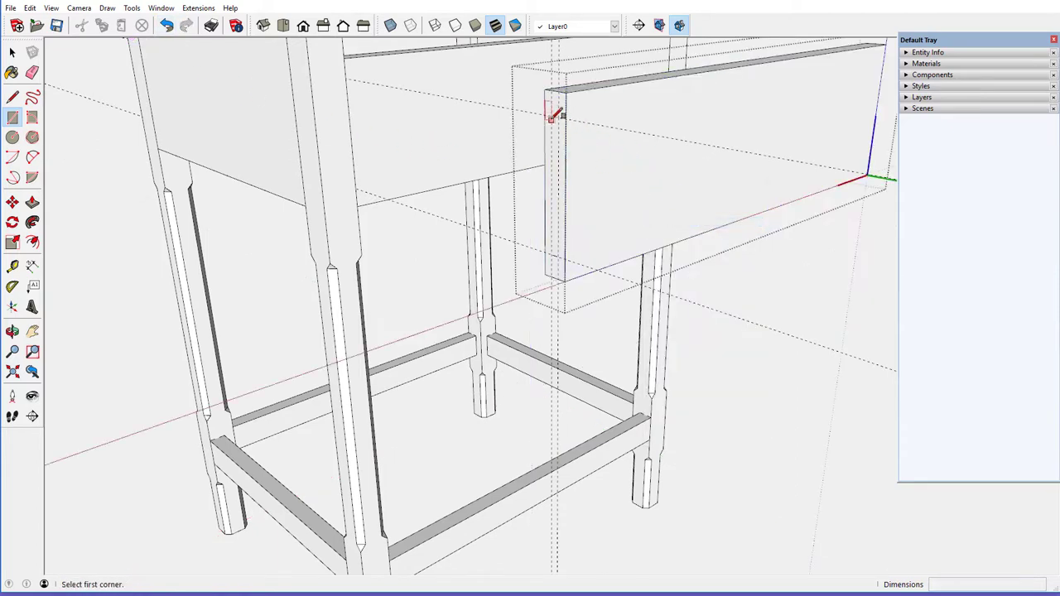
pyautogui.click(551, 115)
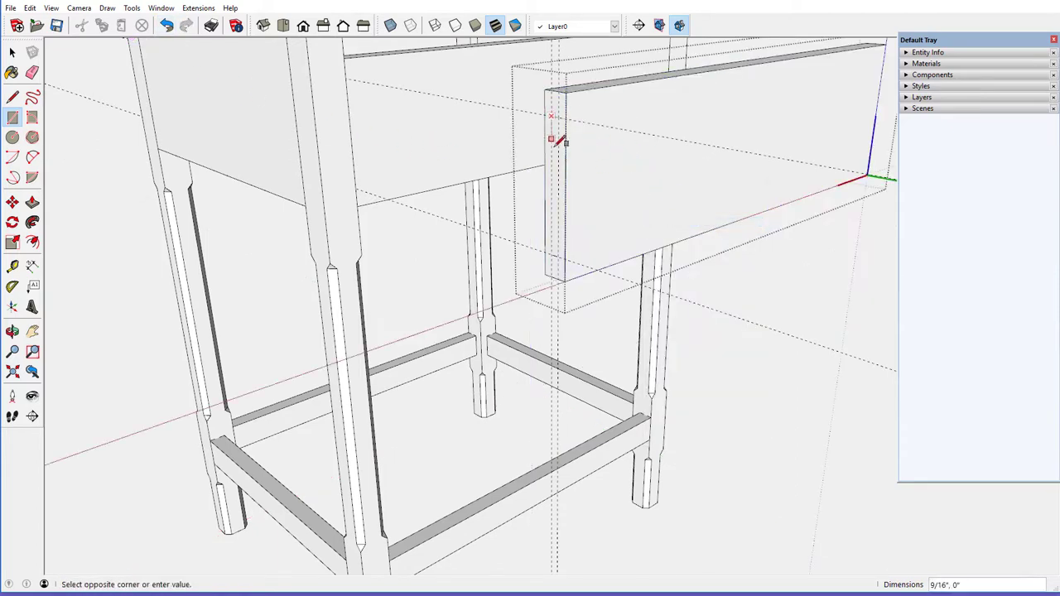
pyautogui.click(559, 255)
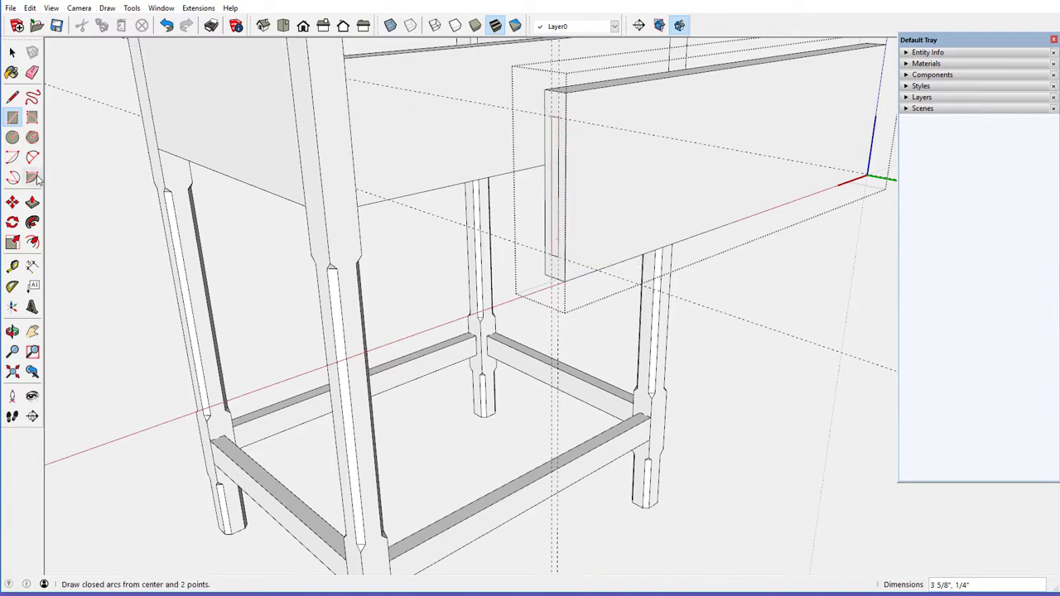
pyautogui.click(31, 202)
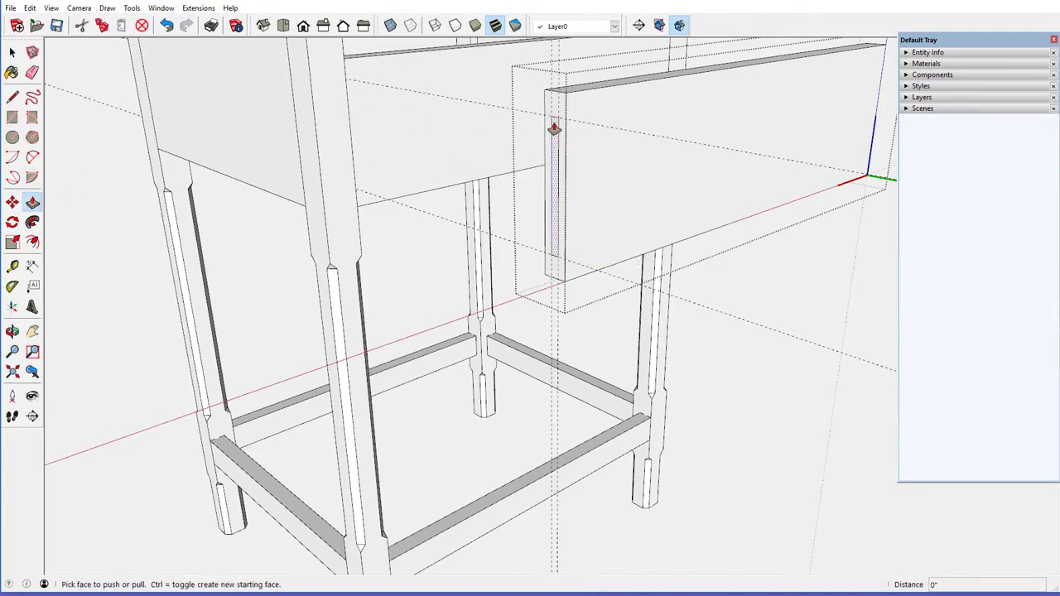
pyautogui.click(554, 127)
pyautogui.click(561, 145)
pyautogui.moveTo(563, 149); pyautogui.dragTo(517, 189, button='middle')
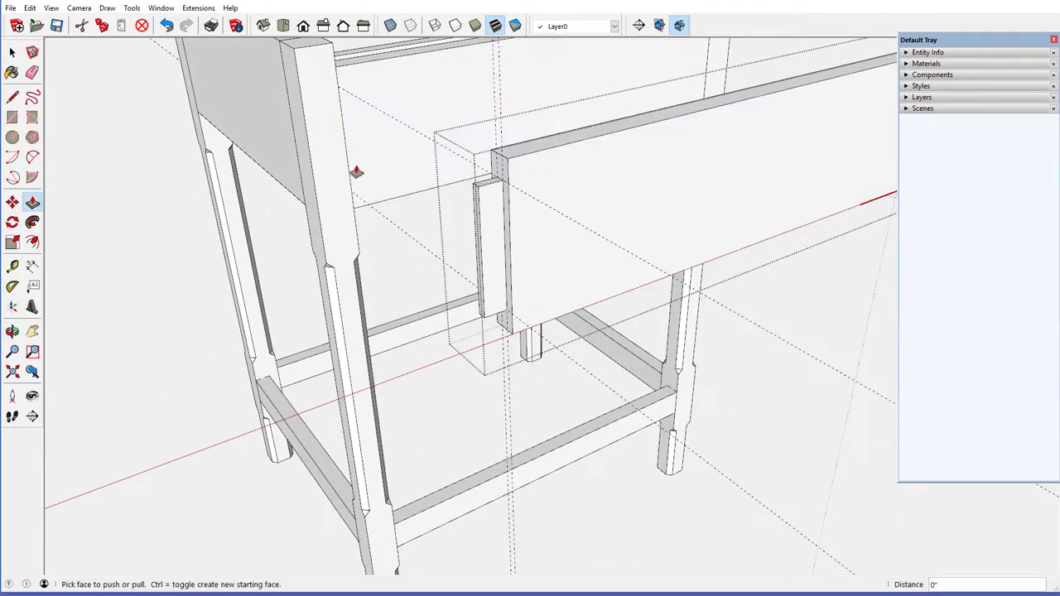
pyautogui.click(12, 51)
pyautogui.moveTo(440, 137); pyautogui.dragTo(566, 361)
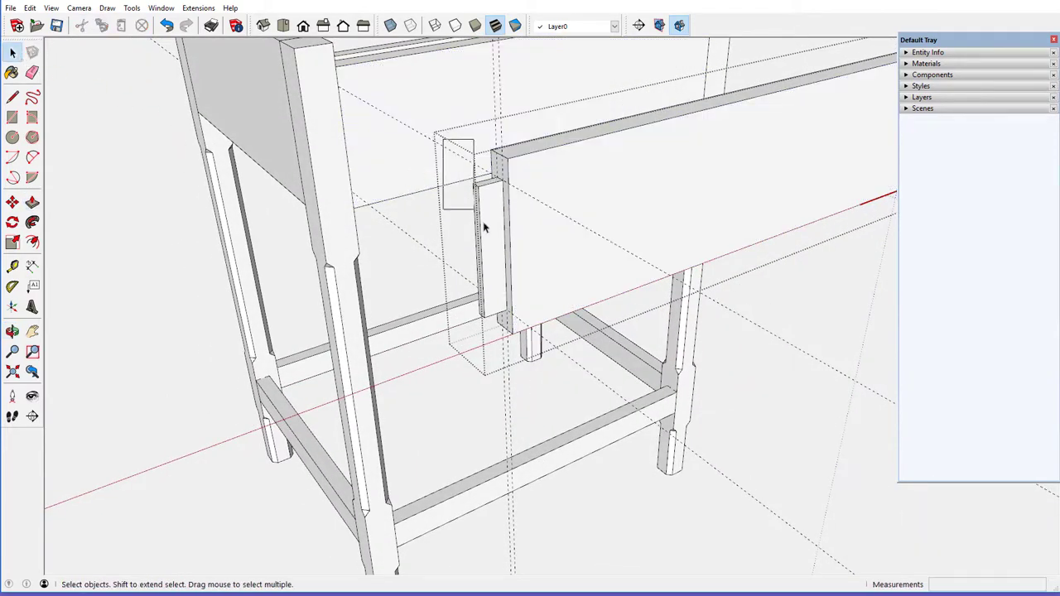
# Copy the tenon to the board's far end and flip it along the red direction
pyautogui.moveTo(563, 323)
pyautogui.mouseDown(button='middle')
pyautogui.moveTo(638, 213)
pyautogui.moveTo(428, 237)
pyautogui.moveTo(355, 208)
pyautogui.moveTo(144, 202)
pyautogui.mouseUp(button='middle')
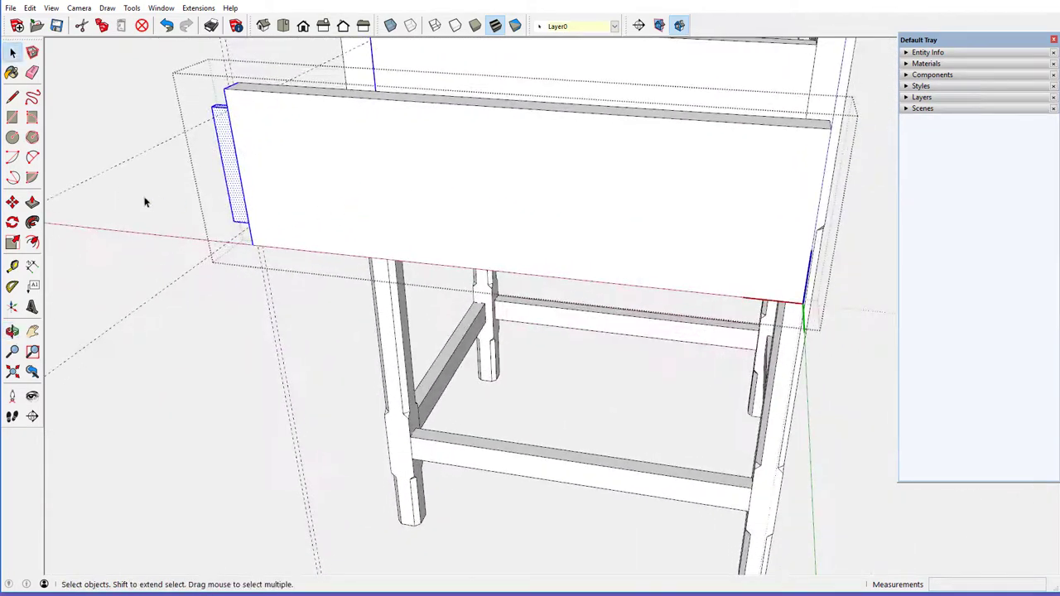
pyautogui.click(13, 202)
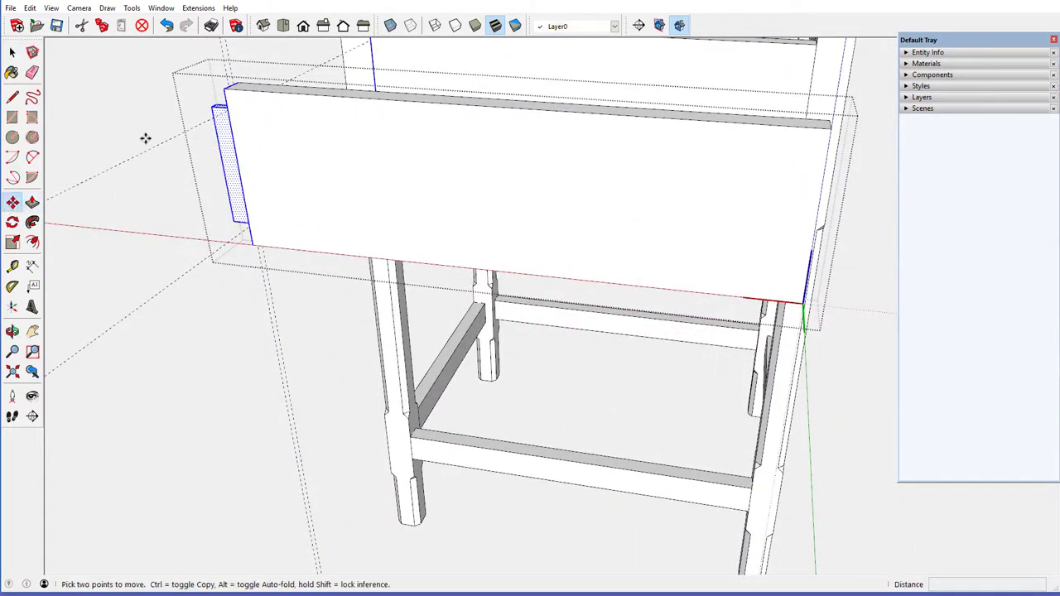
pyautogui.click(223, 88)
pyautogui.press('ctrl')
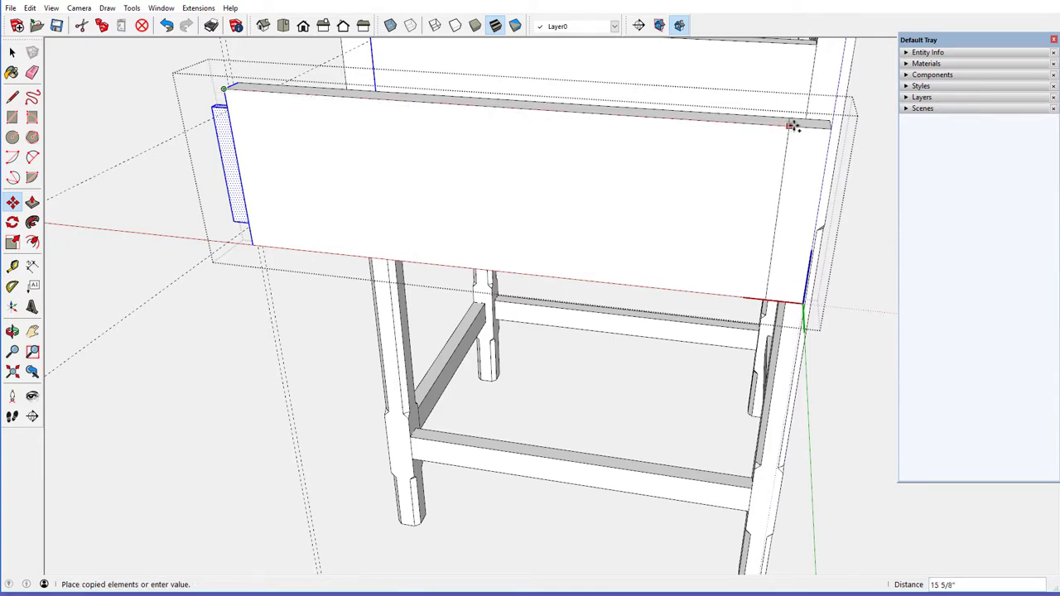
pyautogui.click(868, 134)
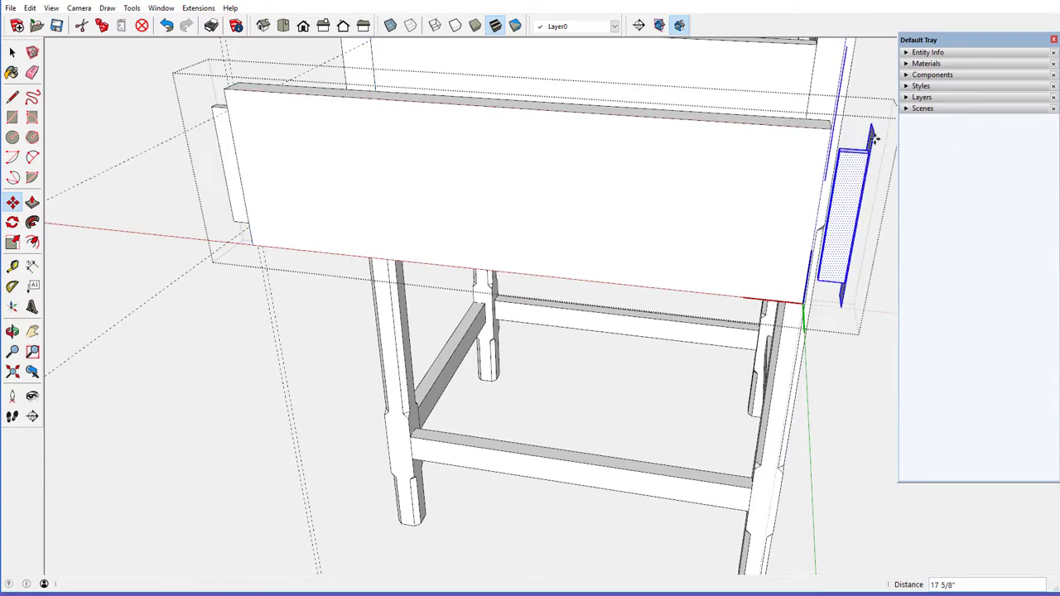
pyautogui.rightClick(861, 177)
pyautogui.moveTo(896, 318)
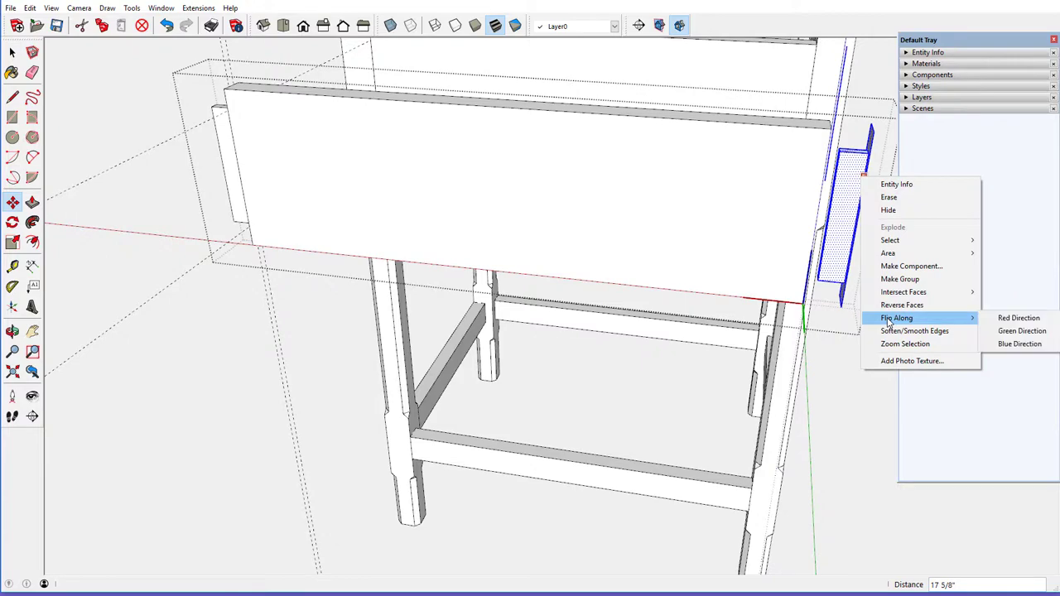
pyautogui.click(1024, 321)
pyautogui.moveTo(823, 225)
pyautogui.mouseDown(button='middle')
pyautogui.moveTo(641, 236)
pyautogui.moveTo(634, 221)
pyautogui.mouseUp(button='middle')
# Move the flipped tenon flush against the board's far end
pyautogui.scroll(2, 407, 130)
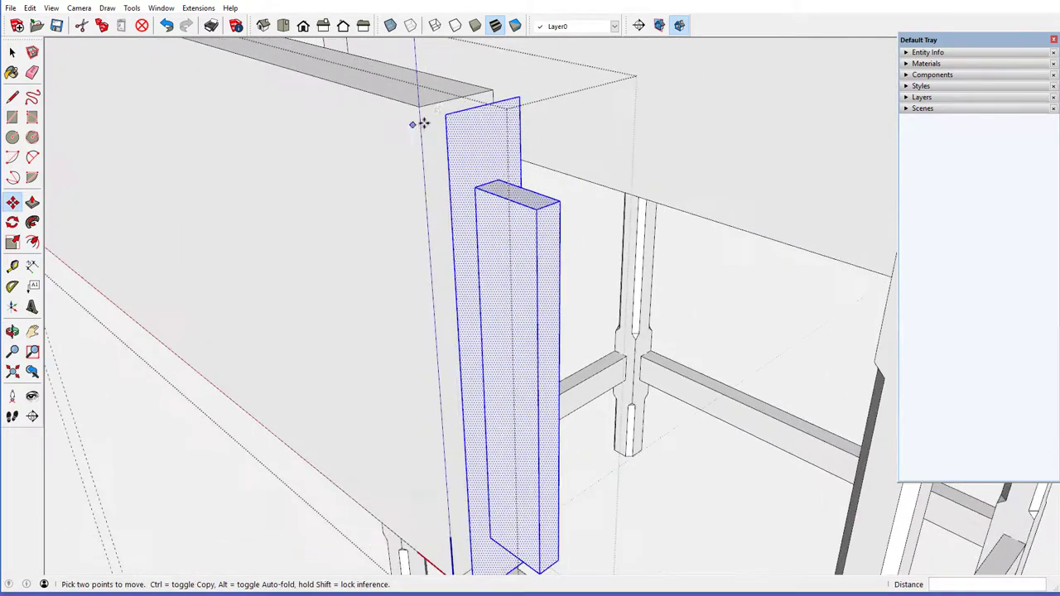
pyautogui.scroll(2, 421, 123)
pyautogui.click(447, 110)
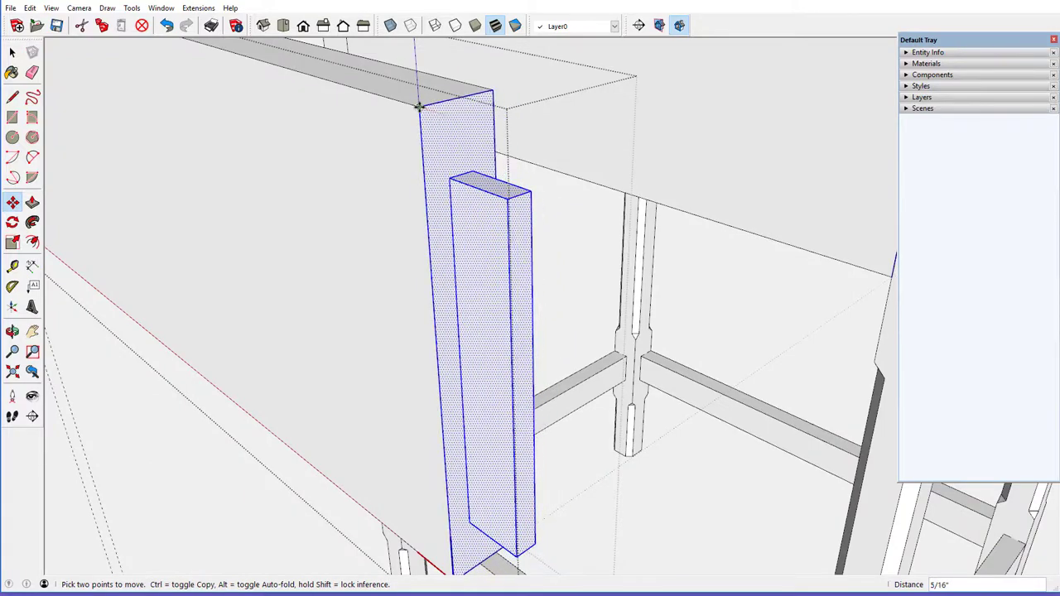
pyautogui.click(418, 106)
pyautogui.scroll(-2, 420, 161)
pyautogui.scroll(-2, 420, 160)
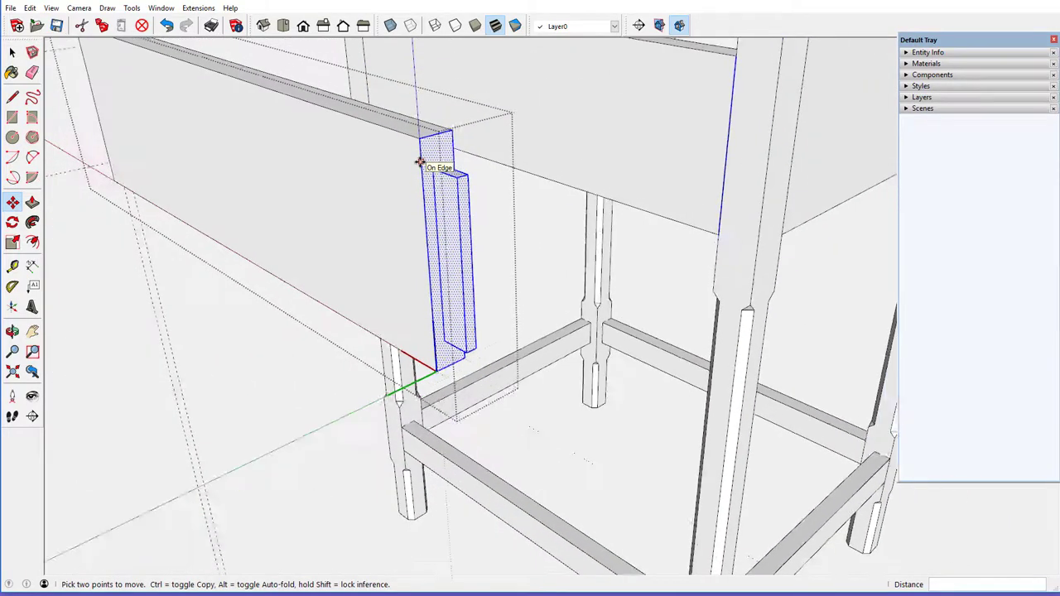
pyautogui.scroll(-2, 420, 160)
pyautogui.moveTo(384, 179); pyautogui.dragTo(438, 177, button='middle')
pyautogui.rightClick(322, 365)
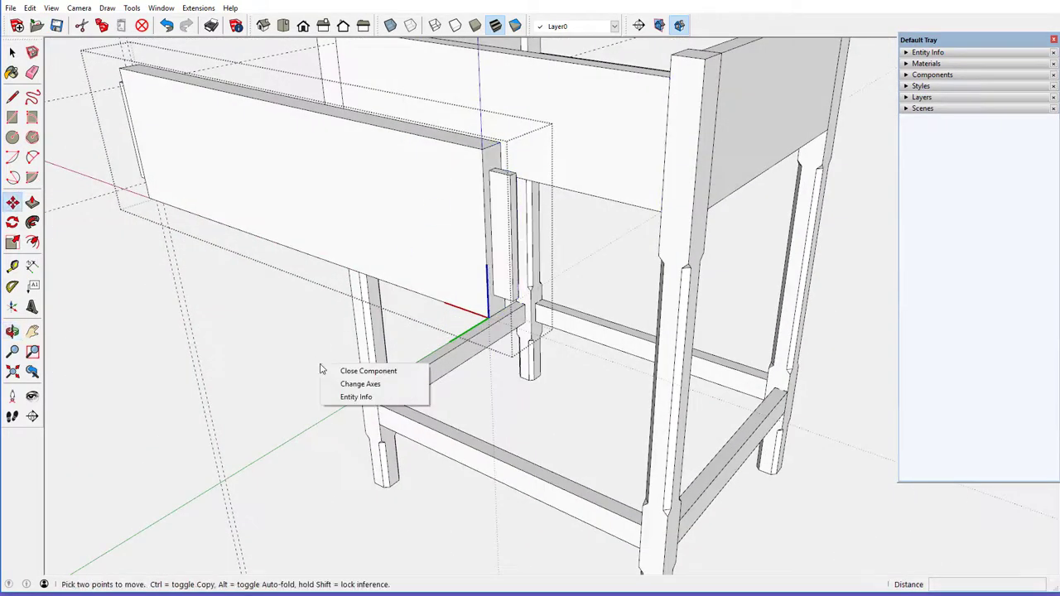
# Close the board component and erase the stray copied apron board
pyautogui.click(344, 372)
pyautogui.moveTo(403, 232); pyautogui.dragTo(414, 206, button='middle')
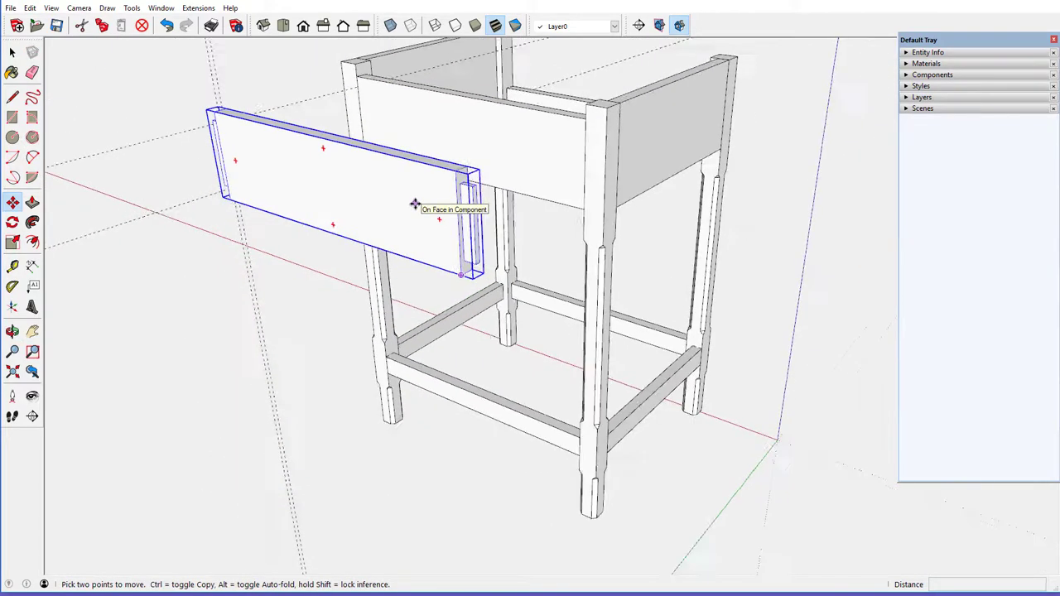
pyautogui.rightClick(253, 142)
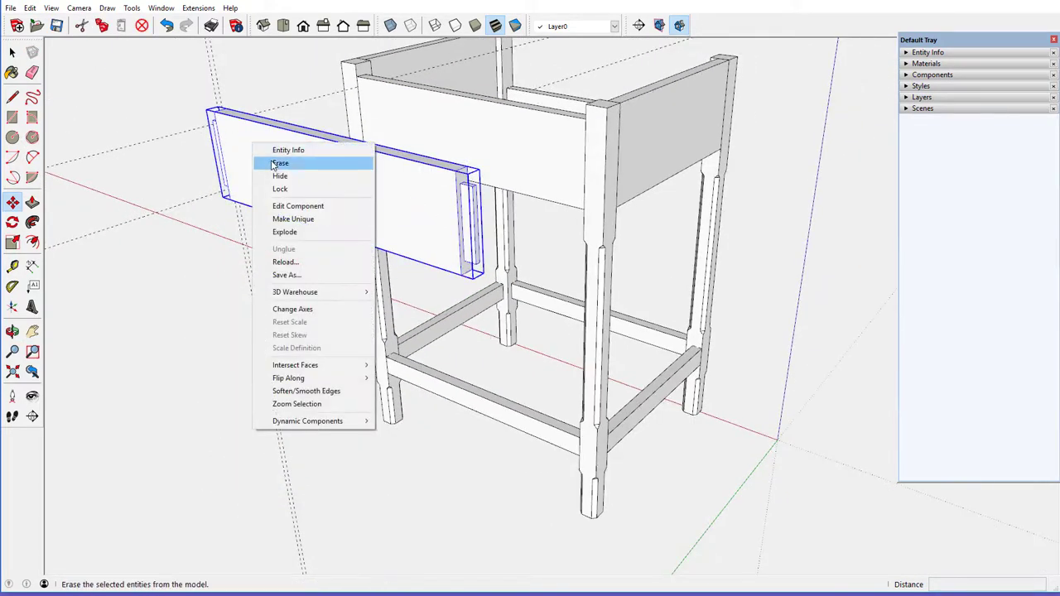
pyautogui.click(276, 164)
# Wipe out the leftover construction guide lines and orbit around the frame
pyautogui.click(32, 73)
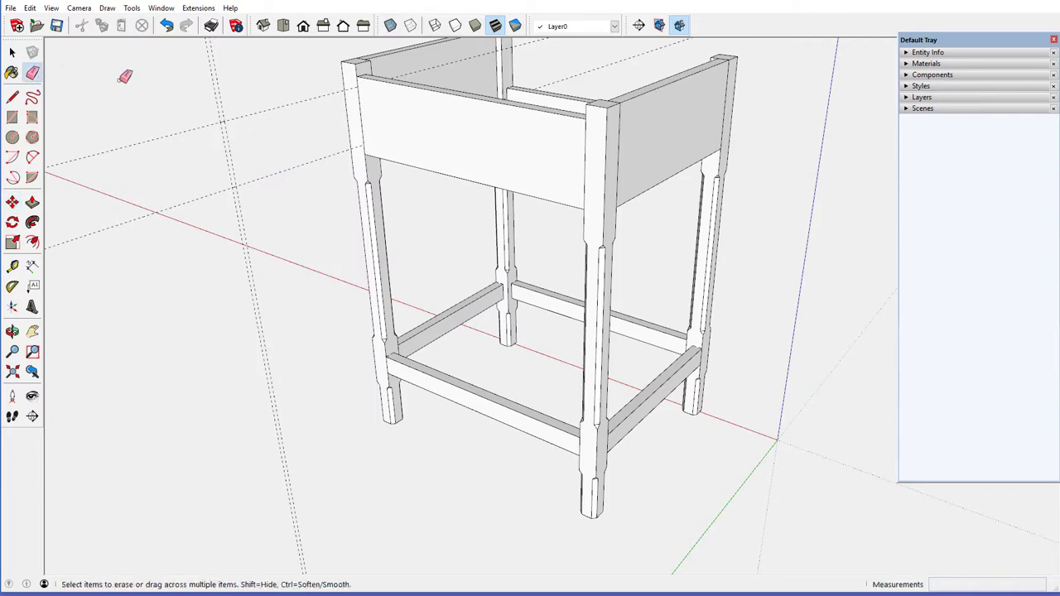
pyautogui.moveTo(230, 73); pyautogui.dragTo(237, 198)
pyautogui.press('o')
pyautogui.moveTo(499, 149)
pyautogui.mouseDown()
pyautogui.moveTo(223, 196)
pyautogui.moveTo(407, 177)
pyautogui.moveTo(234, 172)
pyautogui.mouseUp()
pyautogui.moveTo(233, 172); pyautogui.dragTo(108, 161, button='middle')
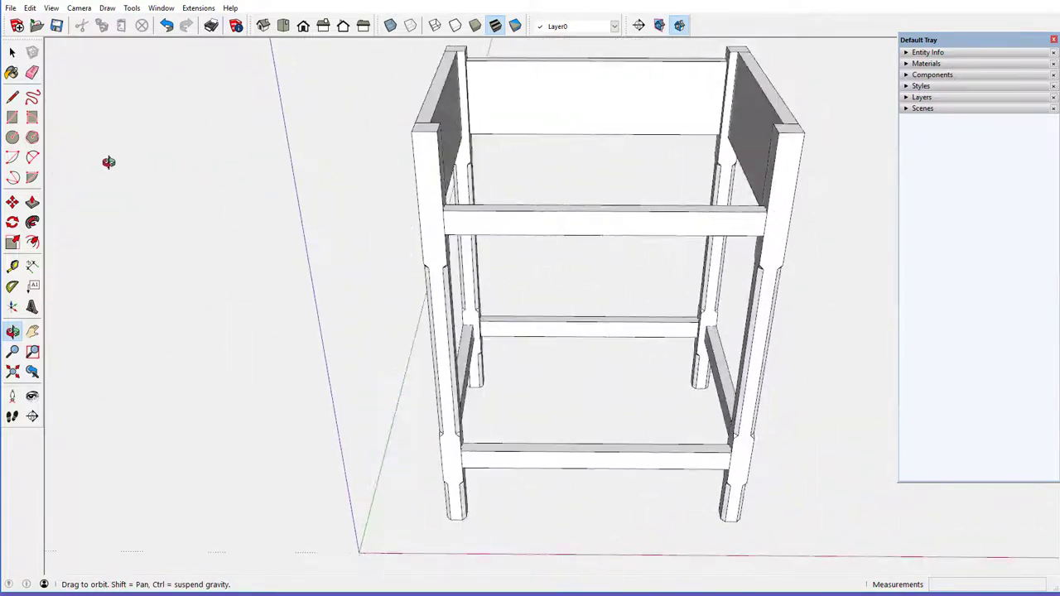
pyautogui.moveTo(416, 173)
pyautogui.mouseDown(button='middle')
pyautogui.moveTo(322, 191)
pyautogui.moveTo(293, 179)
pyautogui.moveTo(250, 189)
pyautogui.mouseUp(button='middle')
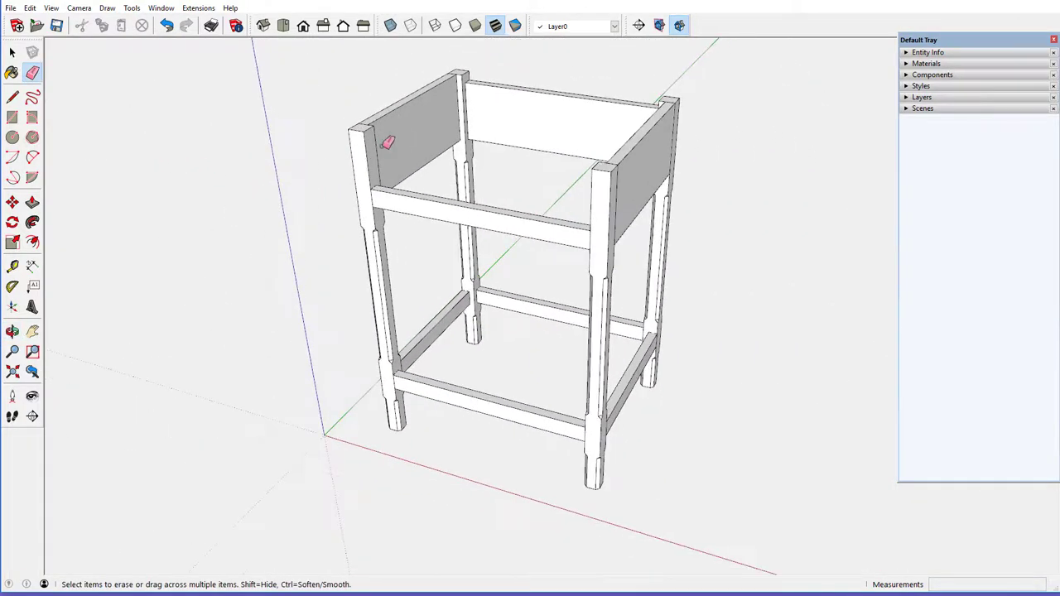
pyautogui.scroll(2, 473, 85)
pyautogui.scroll(2, 473, 85)
pyautogui.moveTo(424, 105)
pyautogui.mouseDown(button='middle')
pyautogui.moveTo(343, 130)
pyautogui.moveTo(409, 102)
pyautogui.mouseUp(button='middle')
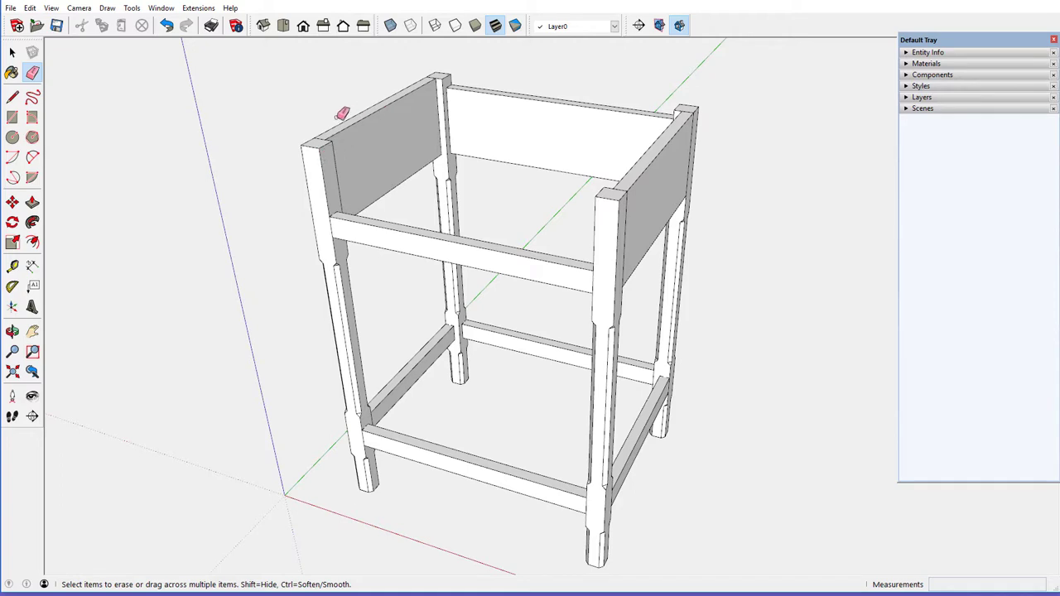
# Select each leg and show Entity Info, revealing the Front Leg component
pyautogui.click(12, 52)
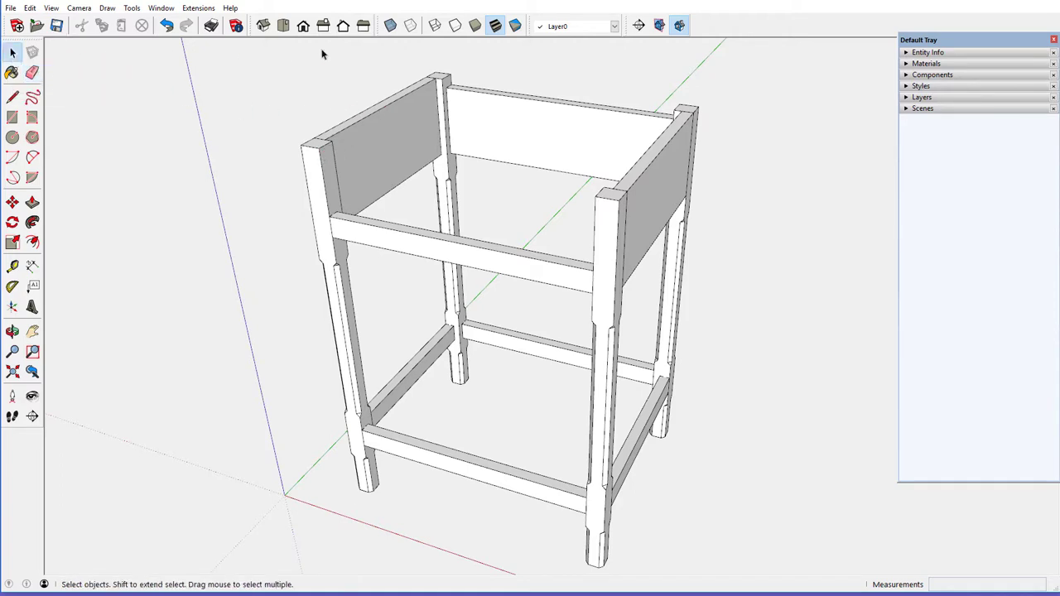
pyautogui.click(436, 81)
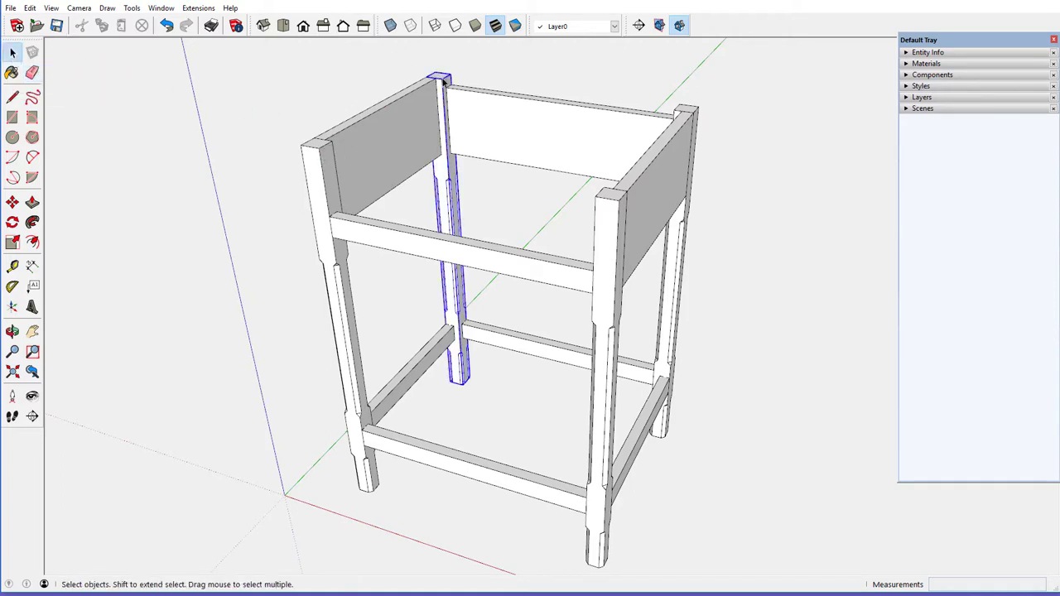
pyautogui.click(304, 159)
pyautogui.click(608, 206)
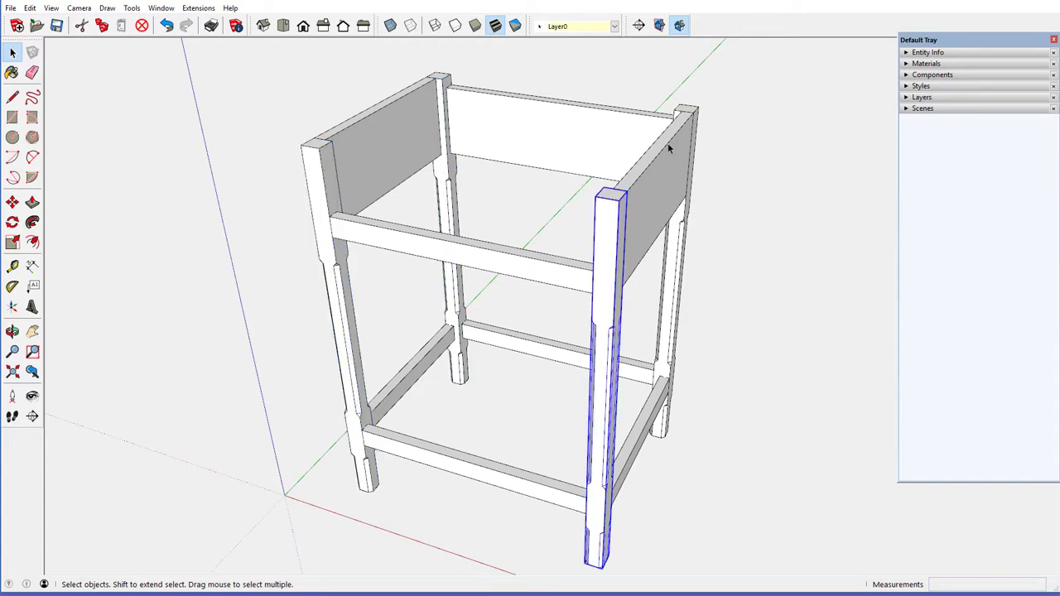
pyautogui.click(696, 120)
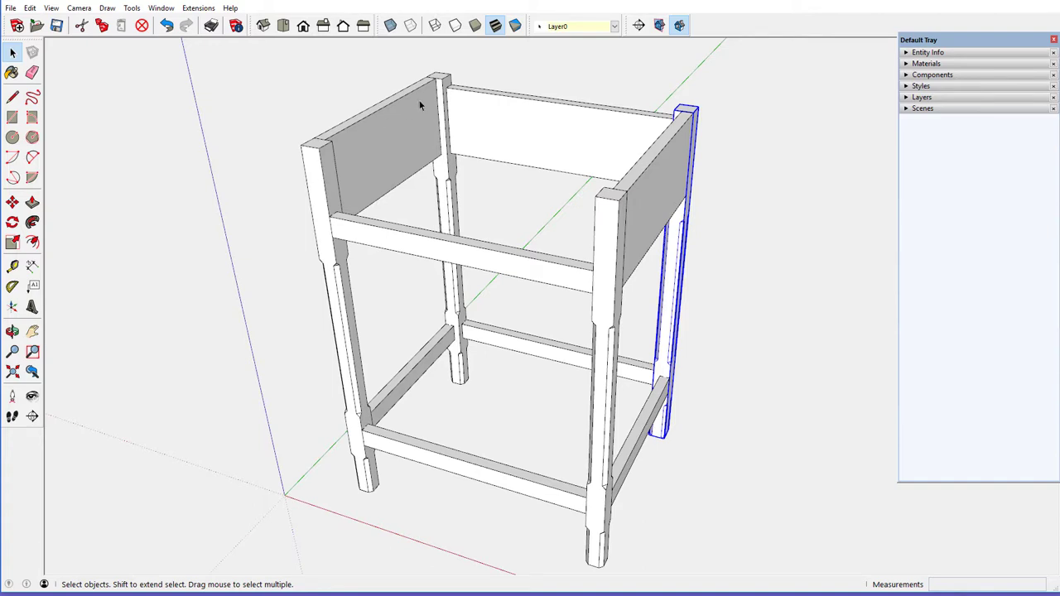
pyautogui.click(312, 175)
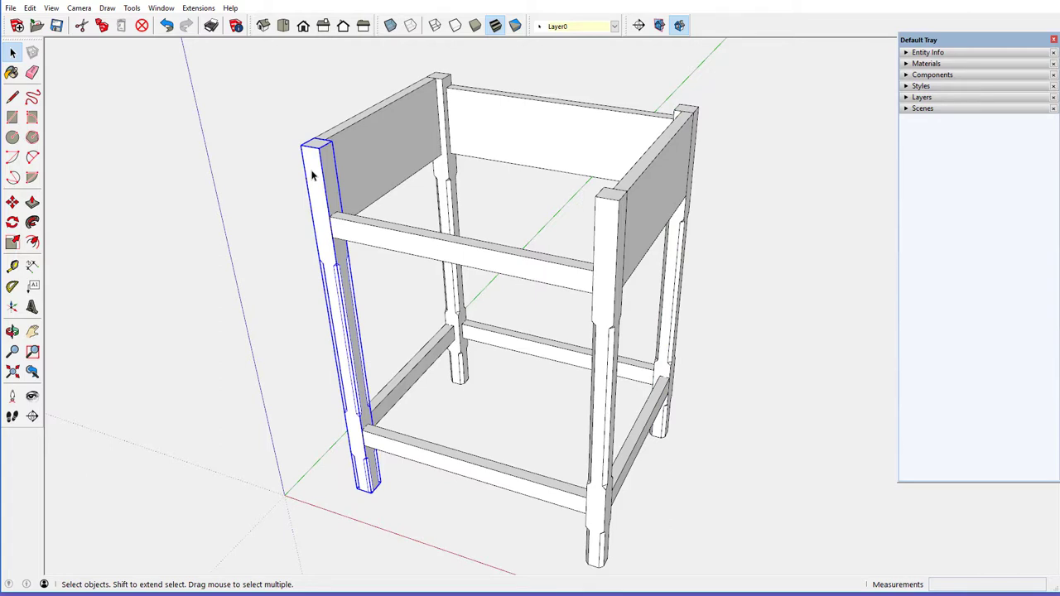
pyautogui.click(1008, 53)
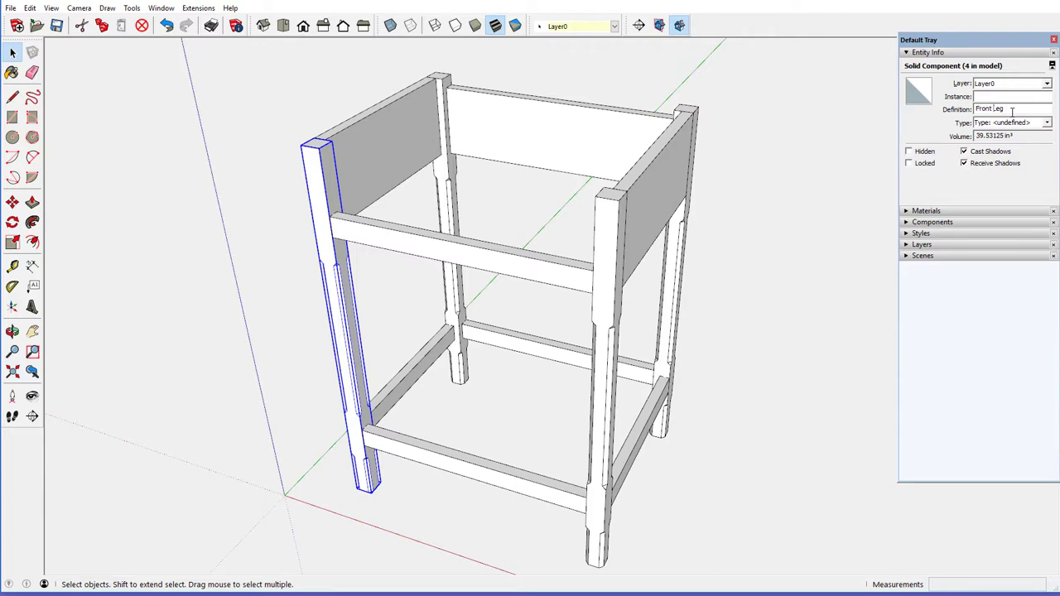
# Check the right and back legs the same way, then orbit to a front view
pyautogui.click(825, 231)
pyautogui.click(614, 219)
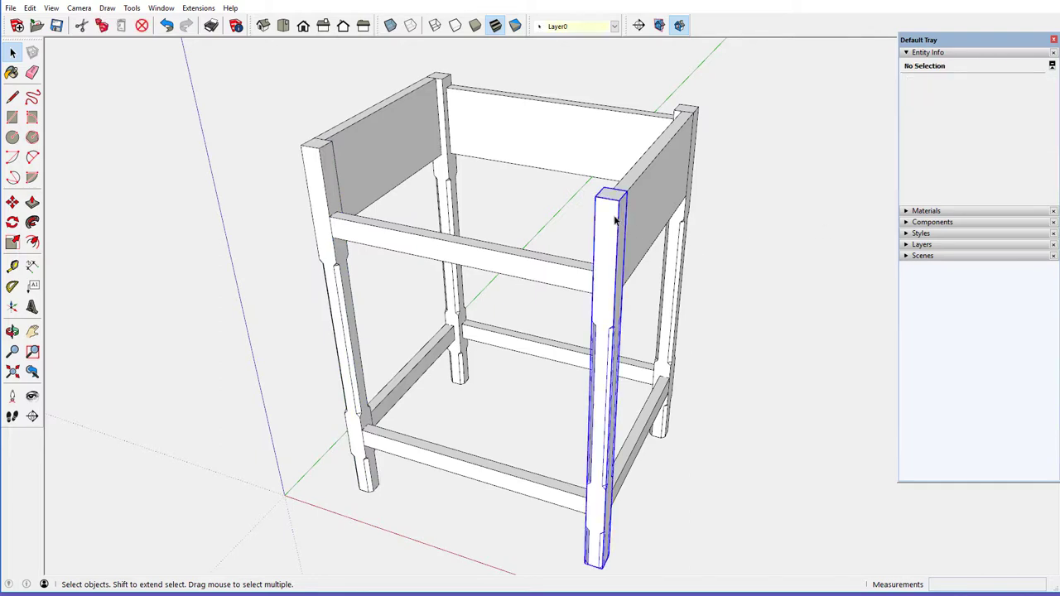
pyautogui.click(686, 111)
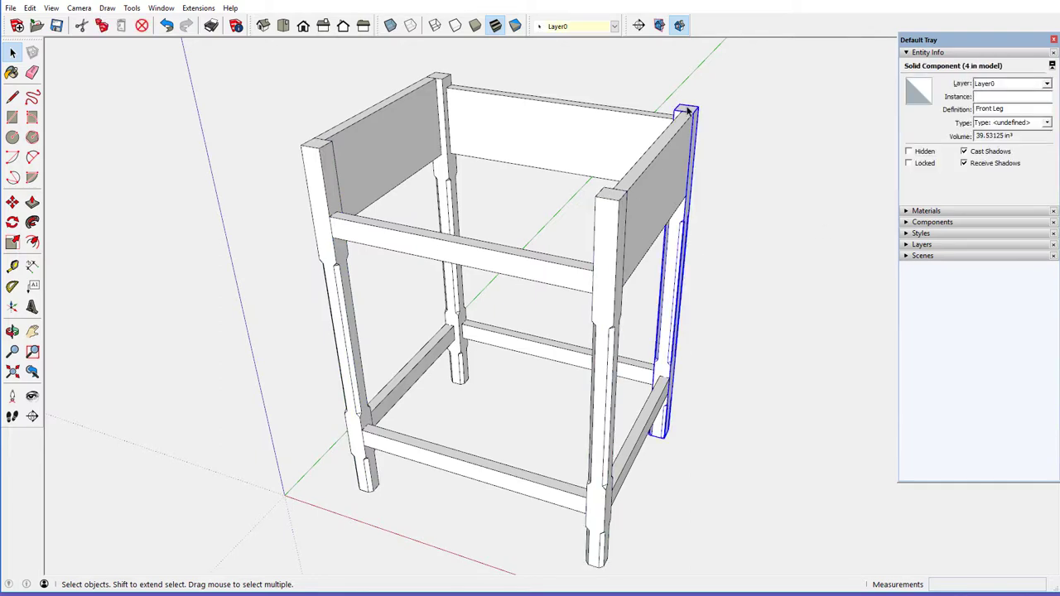
pyautogui.click(442, 81)
pyautogui.moveTo(648, 190)
pyautogui.mouseDown(button='middle')
pyautogui.moveTo(226, 195)
pyautogui.moveTo(549, 201)
pyautogui.moveTo(492, 177)
pyautogui.moveTo(298, 166)
pyautogui.moveTo(345, 168)
pyautogui.mouseUp(button='middle')
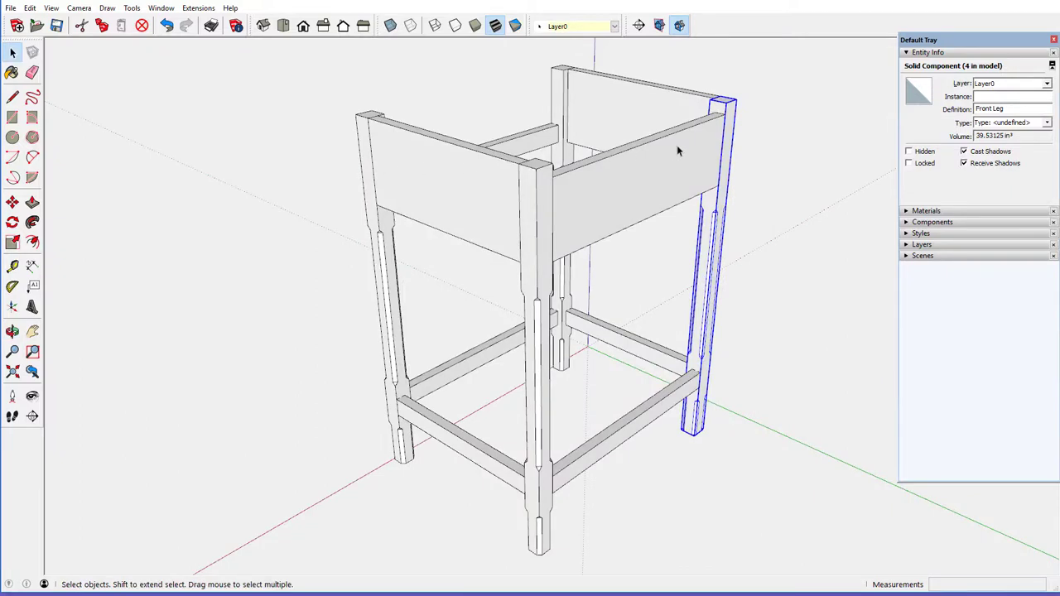
# Explode the back-right leg and remake it as a new component named Back Leg
pyautogui.rightClick(731, 110)
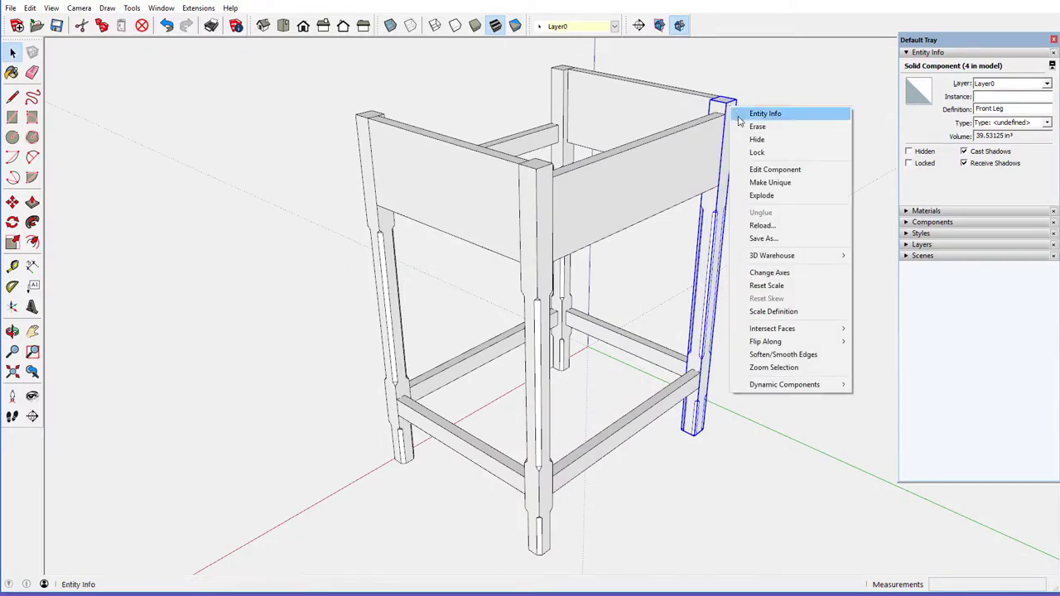
pyautogui.click(760, 197)
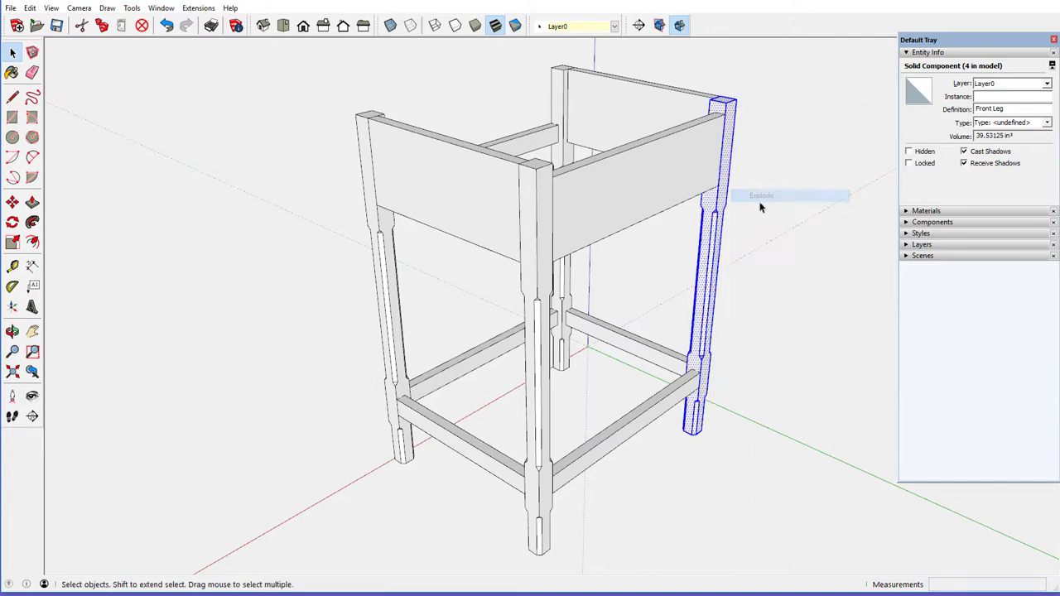
pyautogui.rightClick(712, 214)
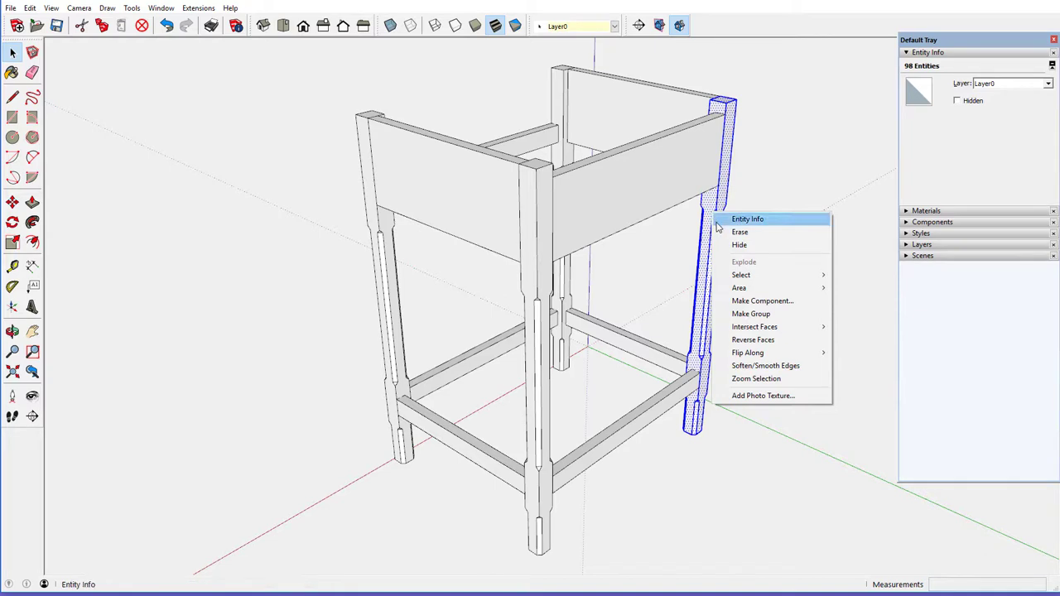
pyautogui.click(755, 303)
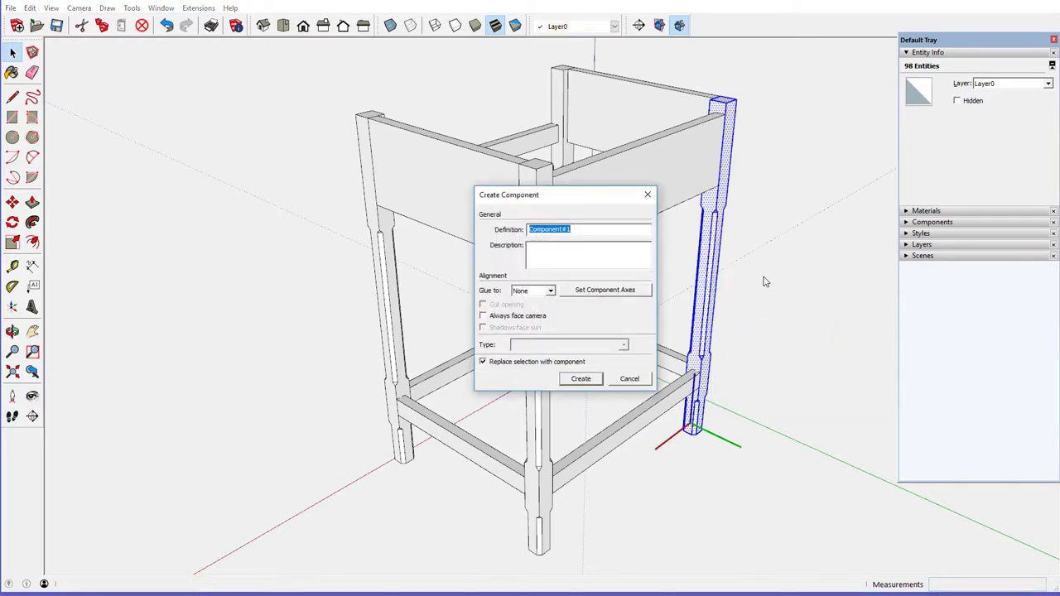
pyautogui.write('Back Leg')
pyautogui.press('Return')
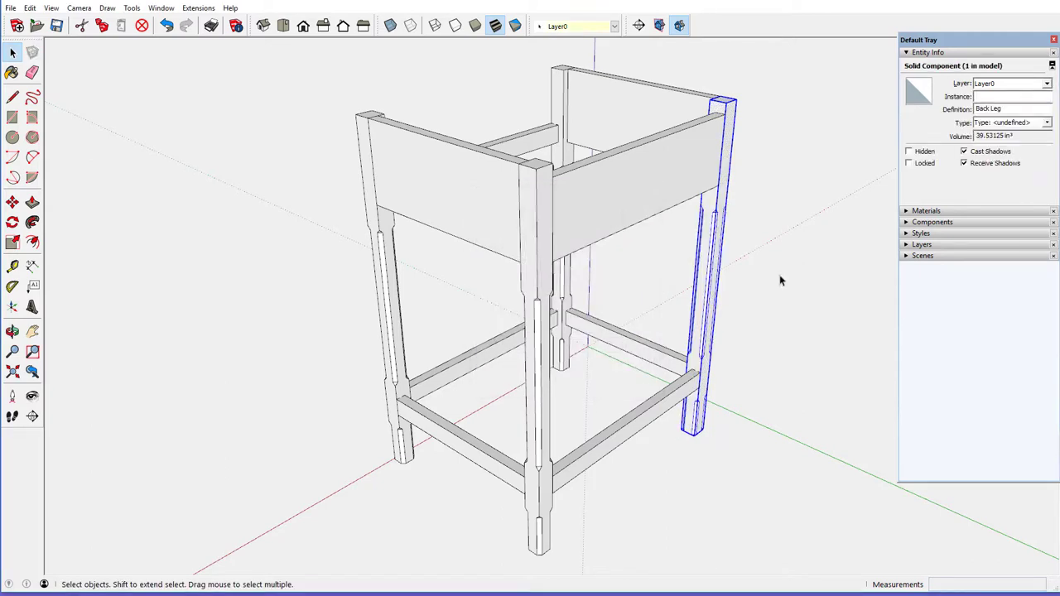
# Delete a front leg and place a copy of the Back Leg beside the stand
pyautogui.rightClick(537, 226)
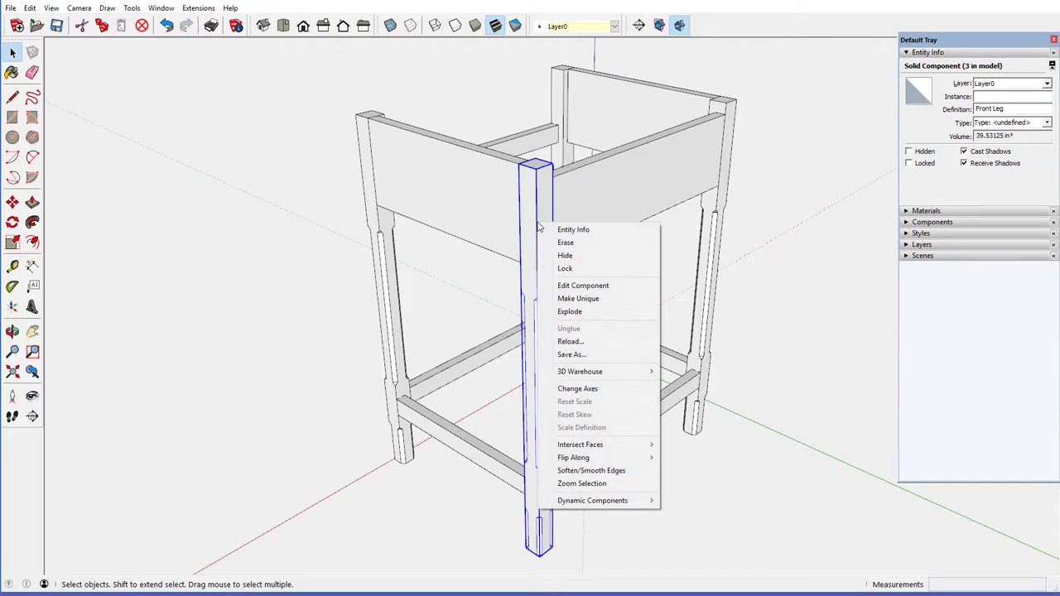
pyautogui.click(558, 239)
pyautogui.moveTo(638, 202); pyautogui.dragTo(610, 208, button='middle')
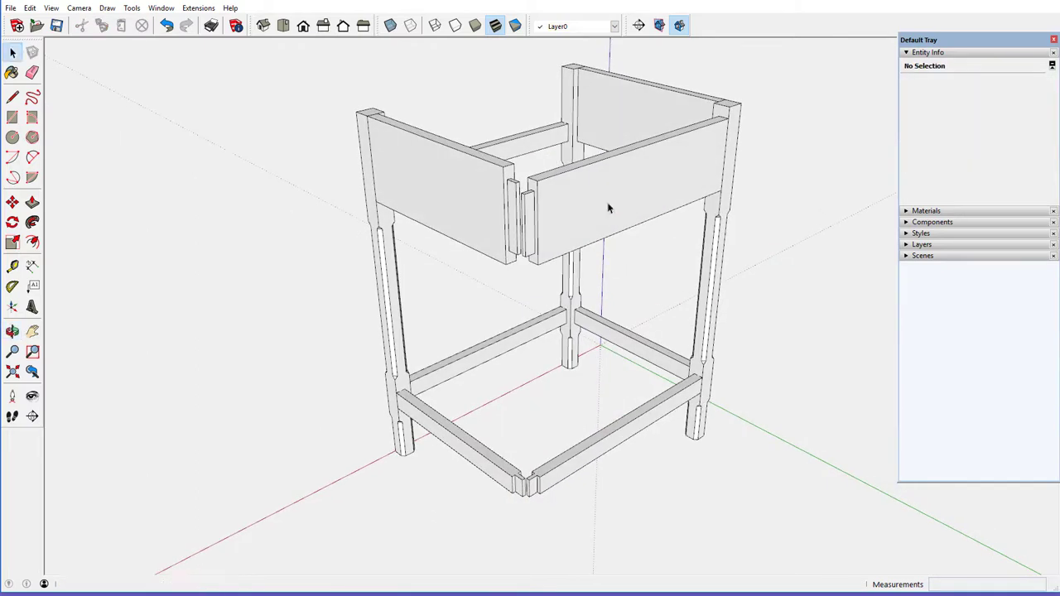
pyautogui.click(13, 202)
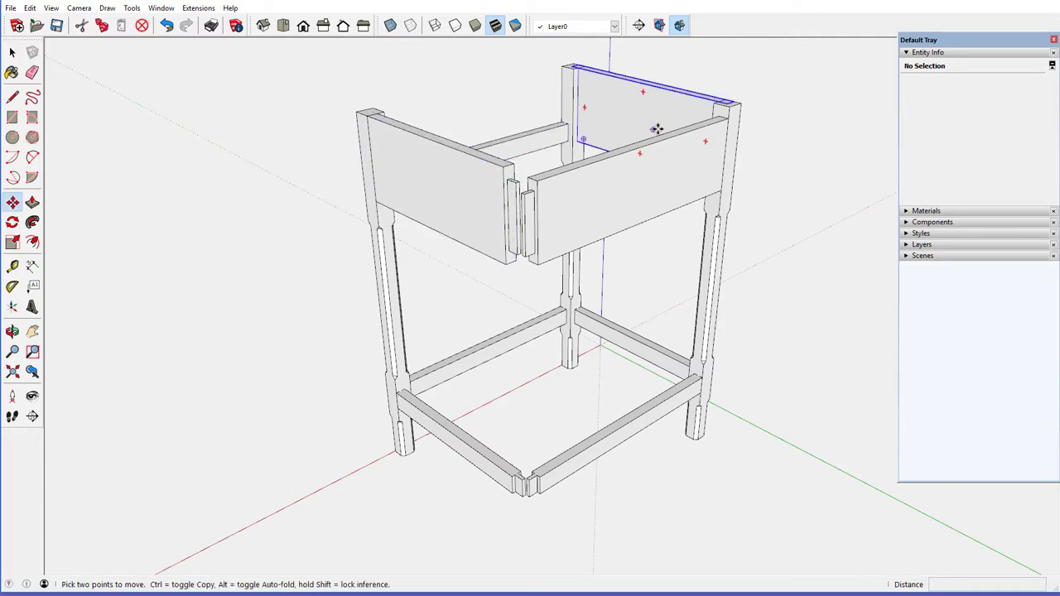
pyautogui.click(728, 106)
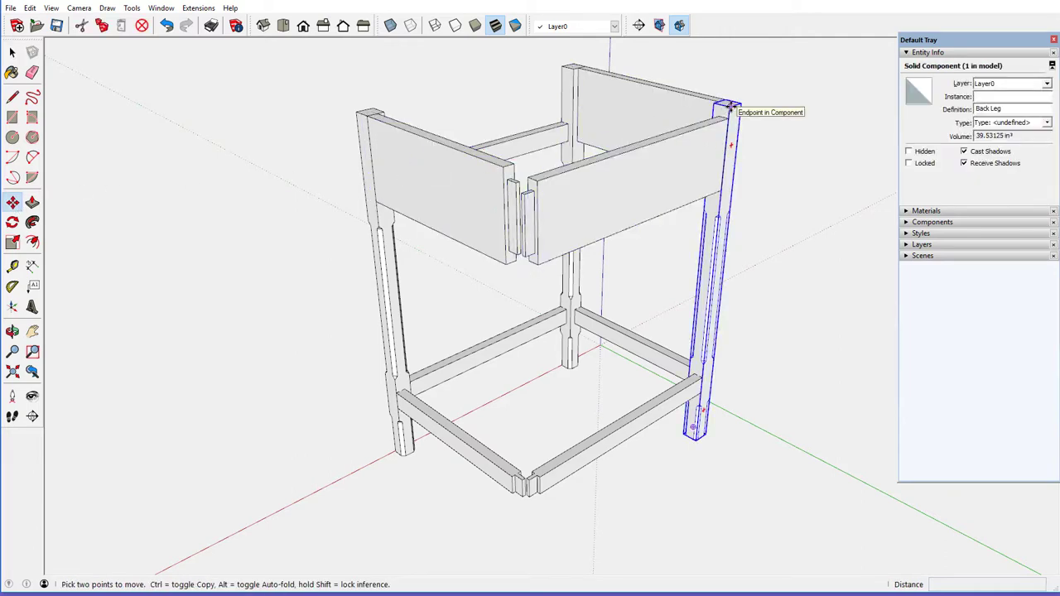
pyautogui.press('ctrl')
pyautogui.click(732, 108)
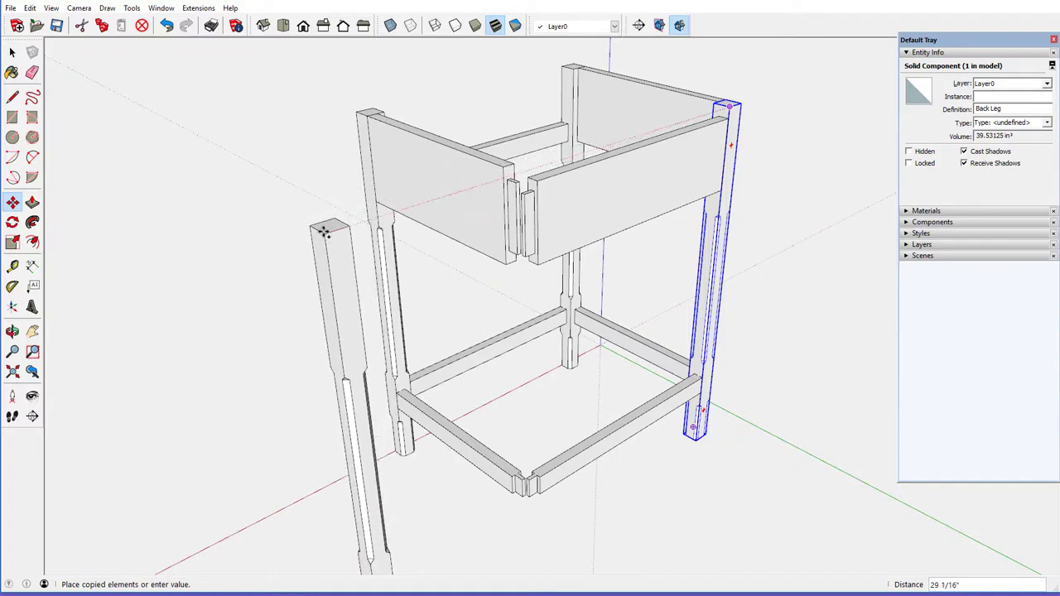
pyautogui.click(323, 233)
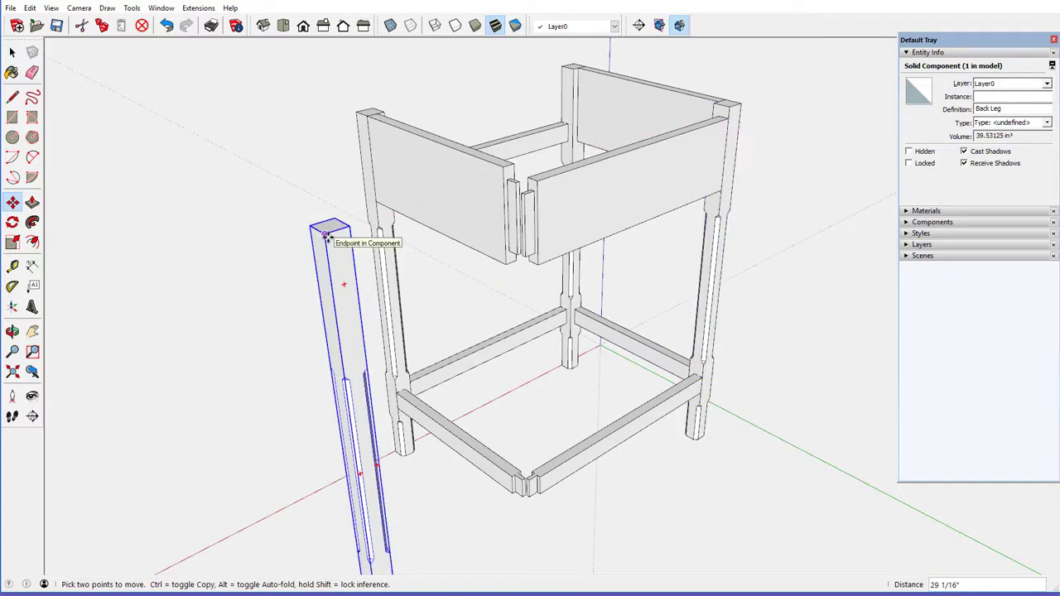
# Flip the copied Back Leg along red and set it into the empty corner
pyautogui.rightClick(327, 238)
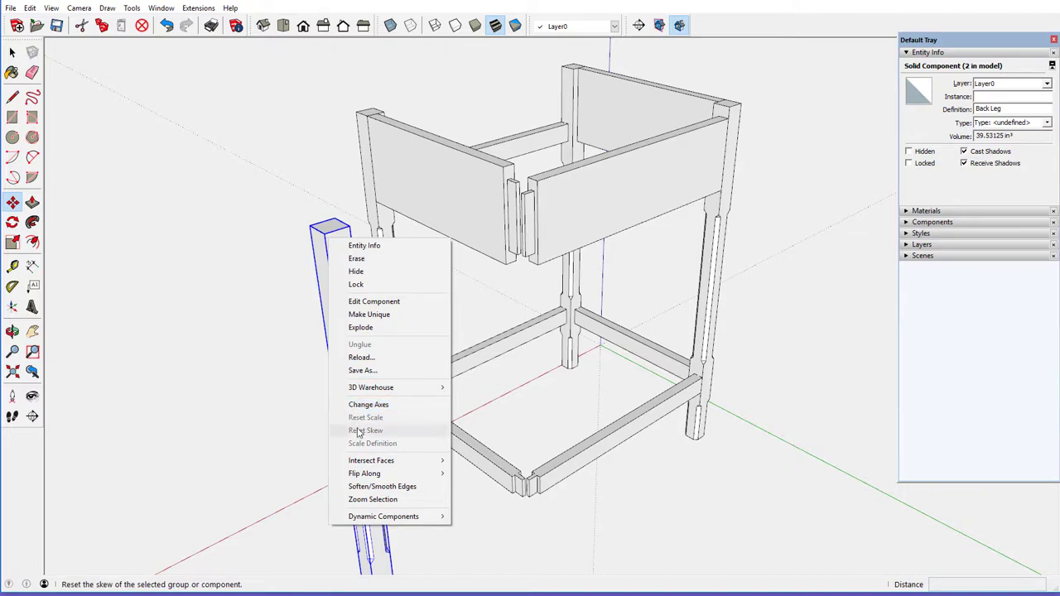
pyautogui.moveTo(364, 472)
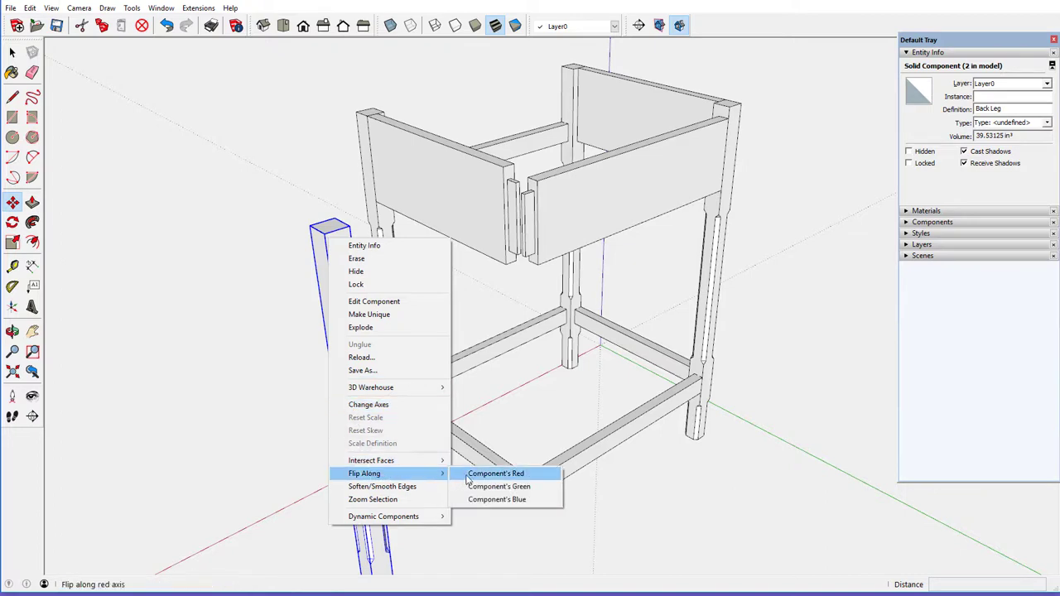
pyautogui.click(480, 473)
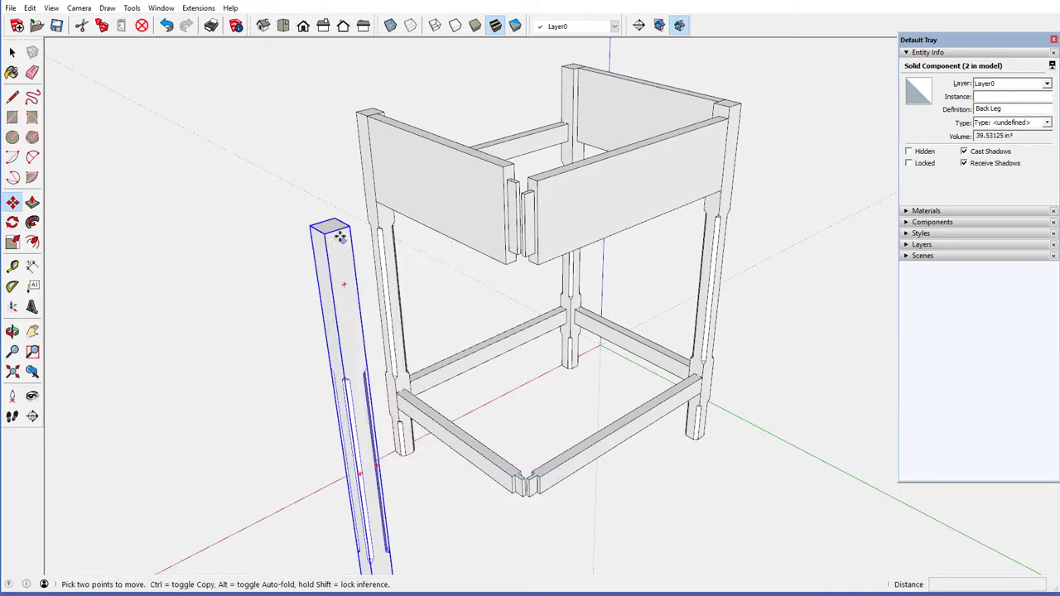
pyautogui.click(313, 226)
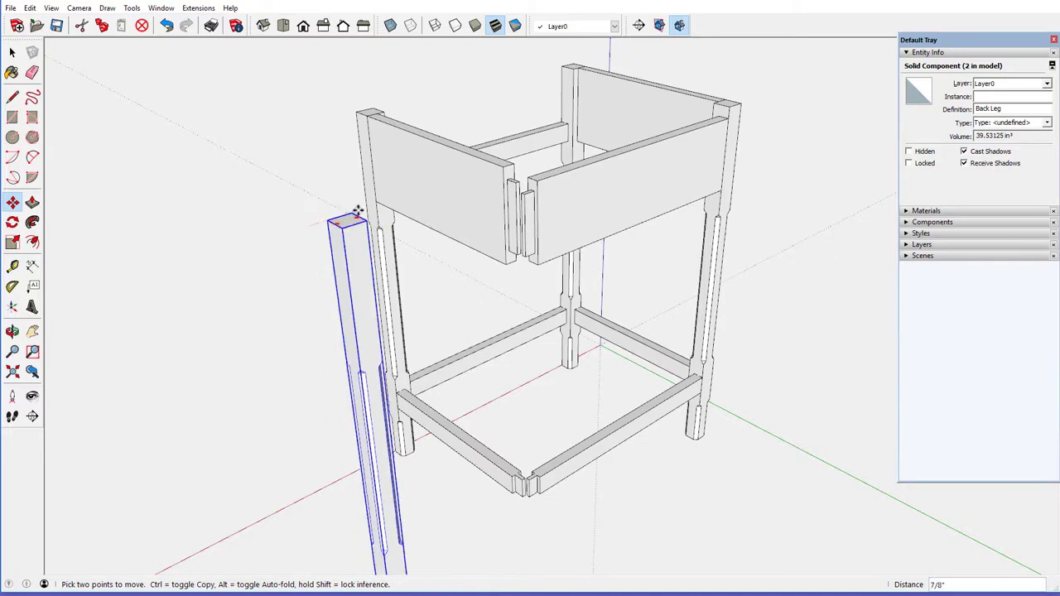
pyautogui.click(503, 166)
pyautogui.moveTo(374, 163); pyautogui.dragTo(964, 202, button='middle')
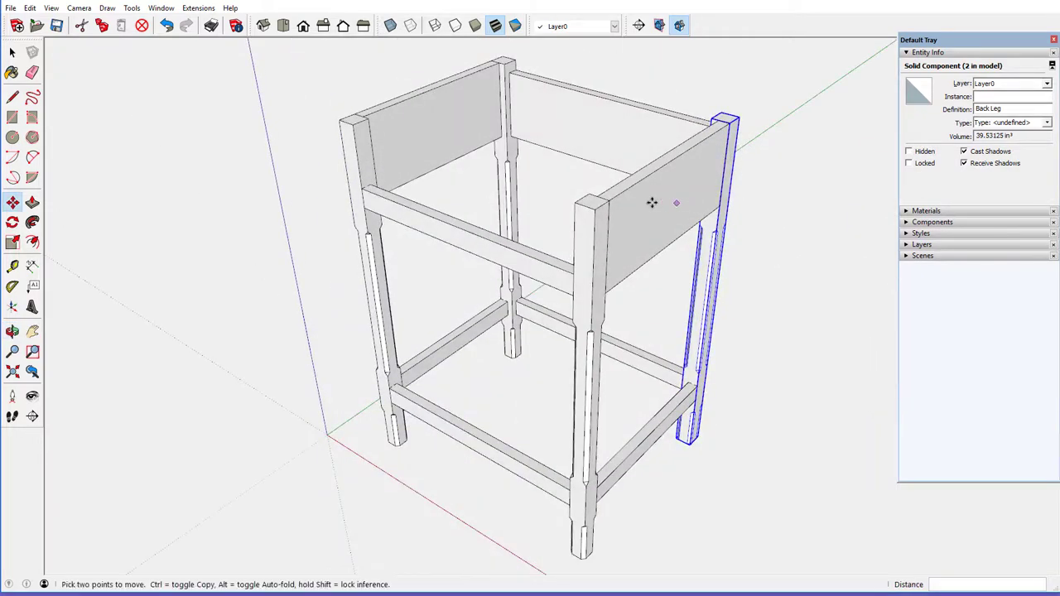
pyautogui.moveTo(632, 193); pyautogui.dragTo(647, 176, button='middle')
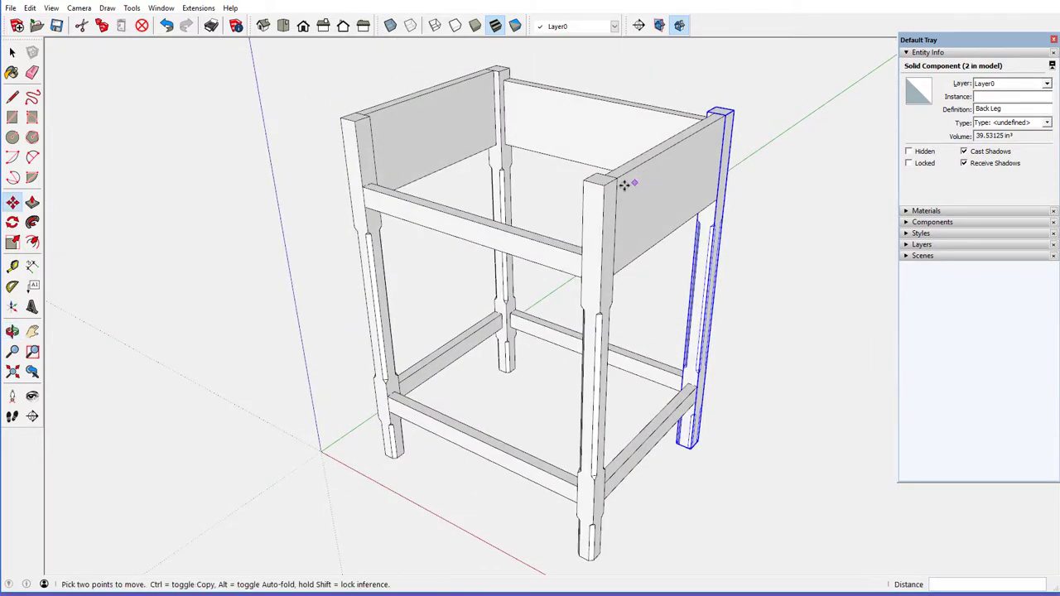
# Edit the front-left leg component, zoom to the rail joint, and turn on X-Ray
pyautogui.rightClick(354, 135)
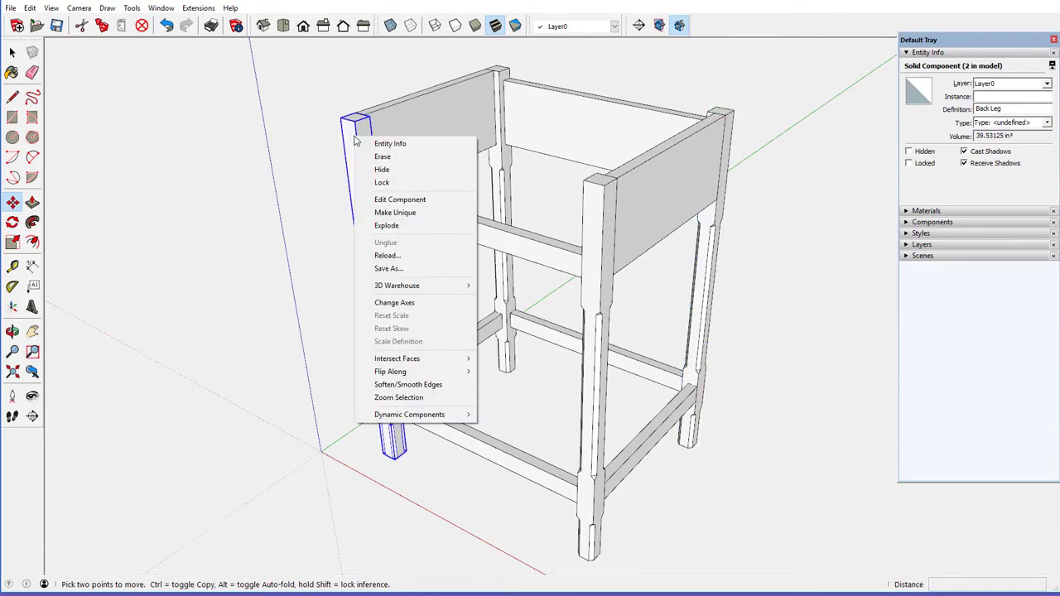
pyautogui.click(383, 195)
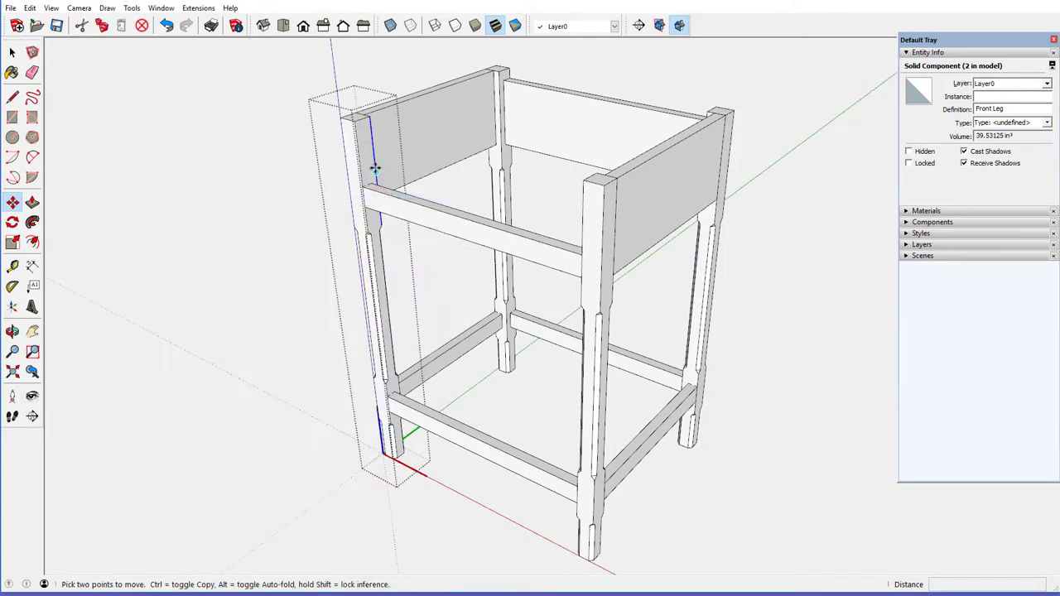
pyautogui.scroll(3, 374, 170)
pyautogui.scroll(2, 374, 170)
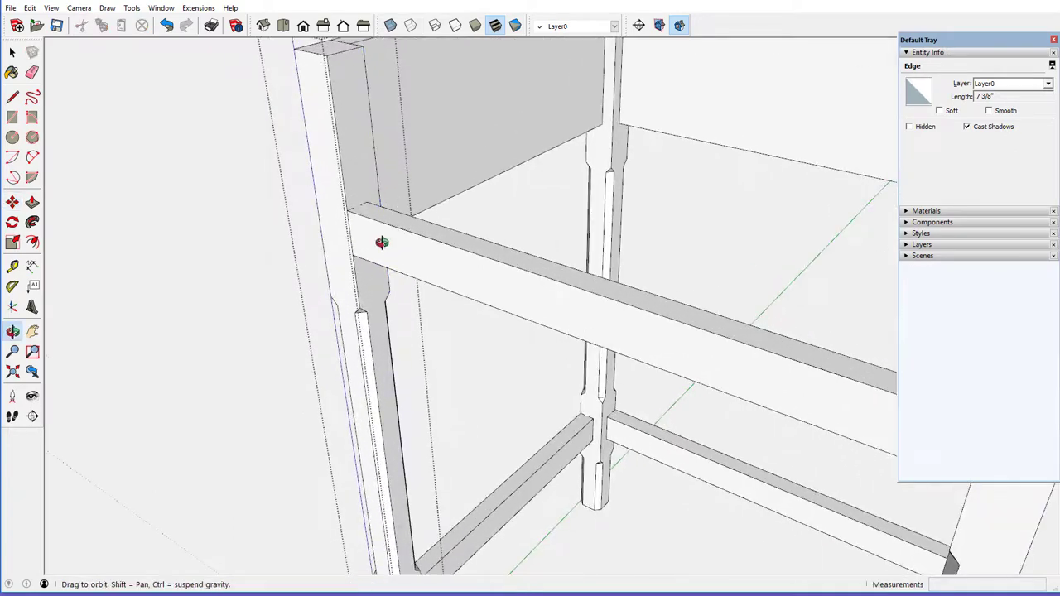
pyautogui.moveTo(378, 240); pyautogui.dragTo(365, 217, button='middle')
pyautogui.scroll(2, 360, 177)
pyautogui.scroll(2, 364, 203)
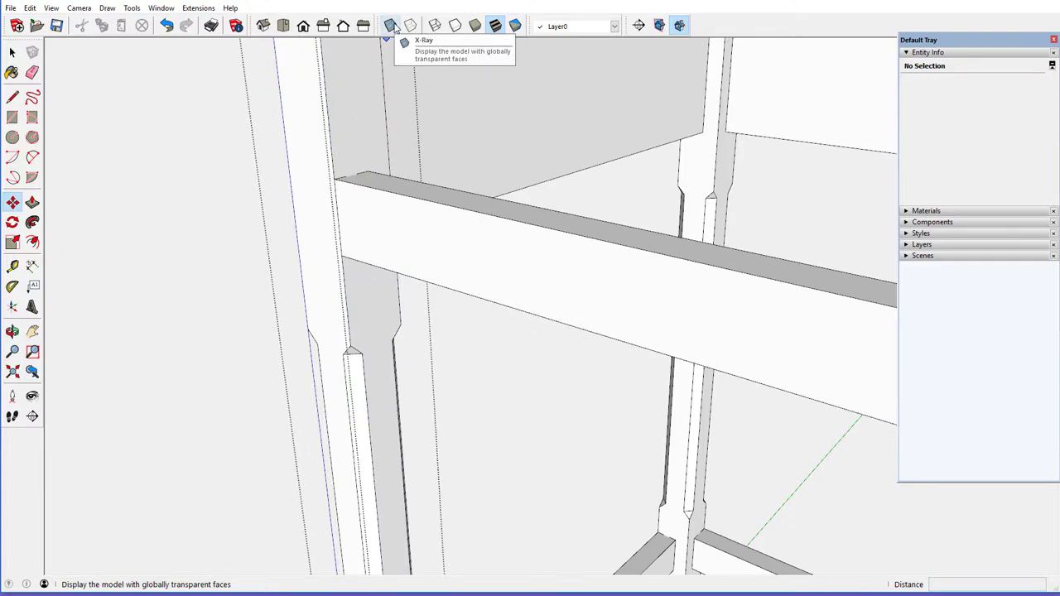
pyautogui.click(394, 27)
pyautogui.moveTo(337, 196); pyautogui.dragTo(312, 190, button='middle')
pyautogui.click(323, 174)
pyautogui.scroll(3, 323, 175)
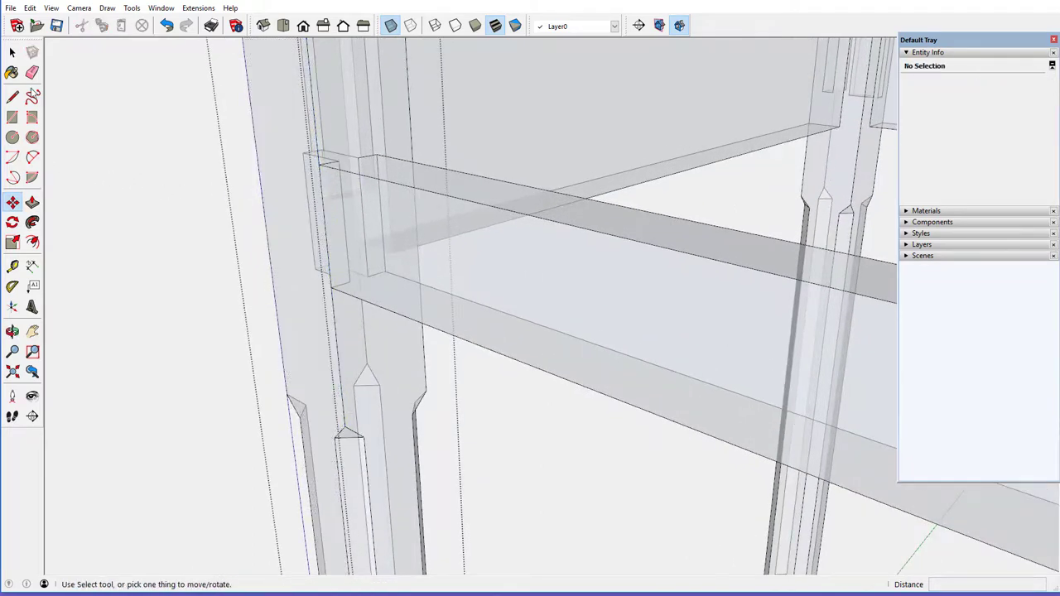
# Cut an 11/16" deep mortise into the leg matching the upper rail's tenon end
pyautogui.click(12, 117)
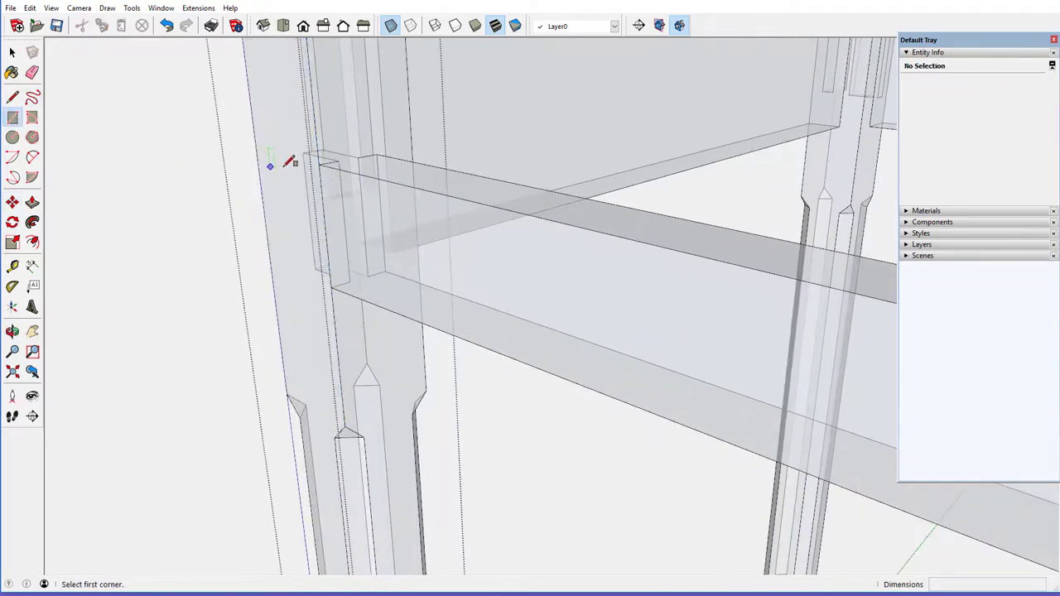
pyautogui.click(339, 159)
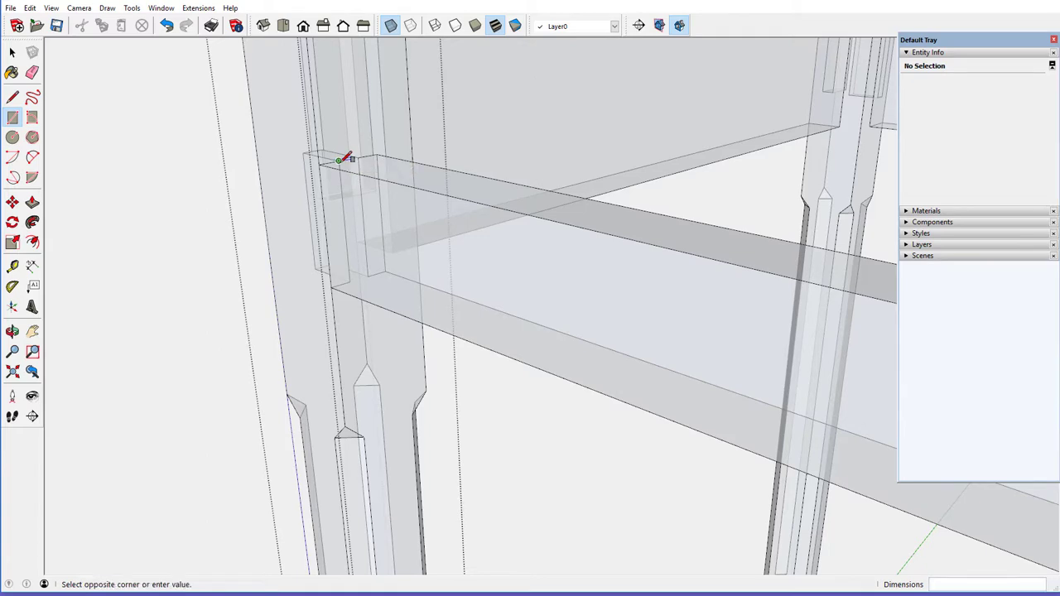
pyautogui.click(367, 275)
pyautogui.click(33, 202)
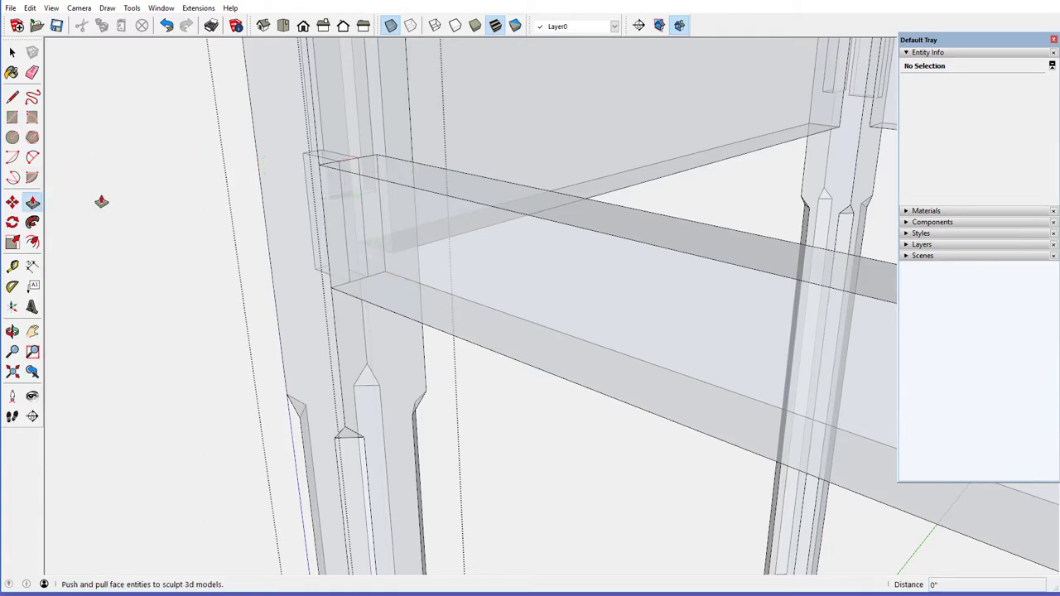
pyautogui.moveTo(348, 172); pyautogui.dragTo(303, 157)
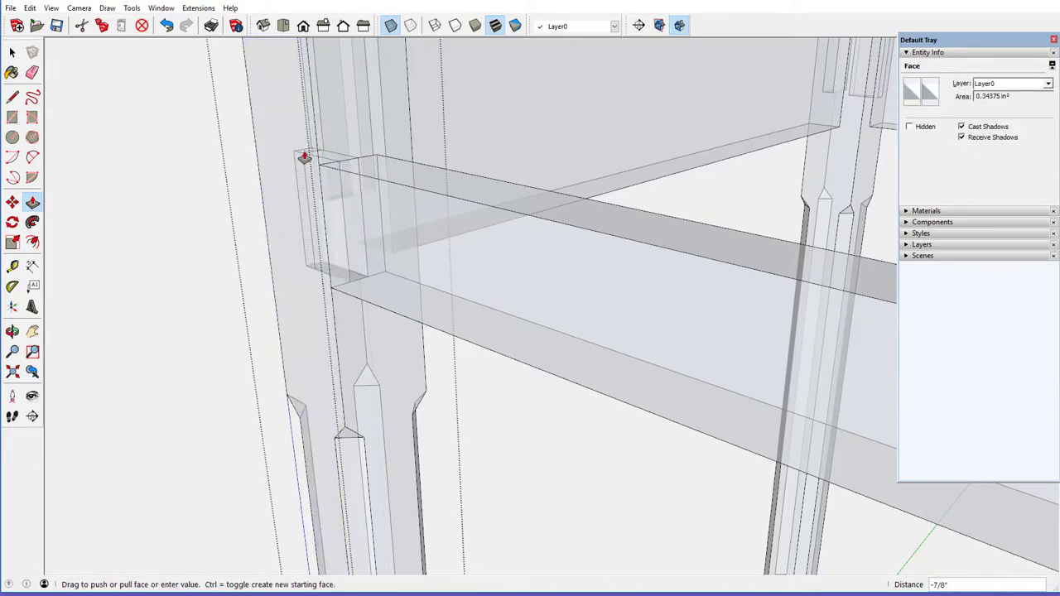
pyautogui.moveTo(303, 163); pyautogui.dragTo(307, 170)
pyautogui.scroll(-1, 307, 142)
pyautogui.scroll(-1, 307, 142)
pyautogui.scroll(-1, 307, 142)
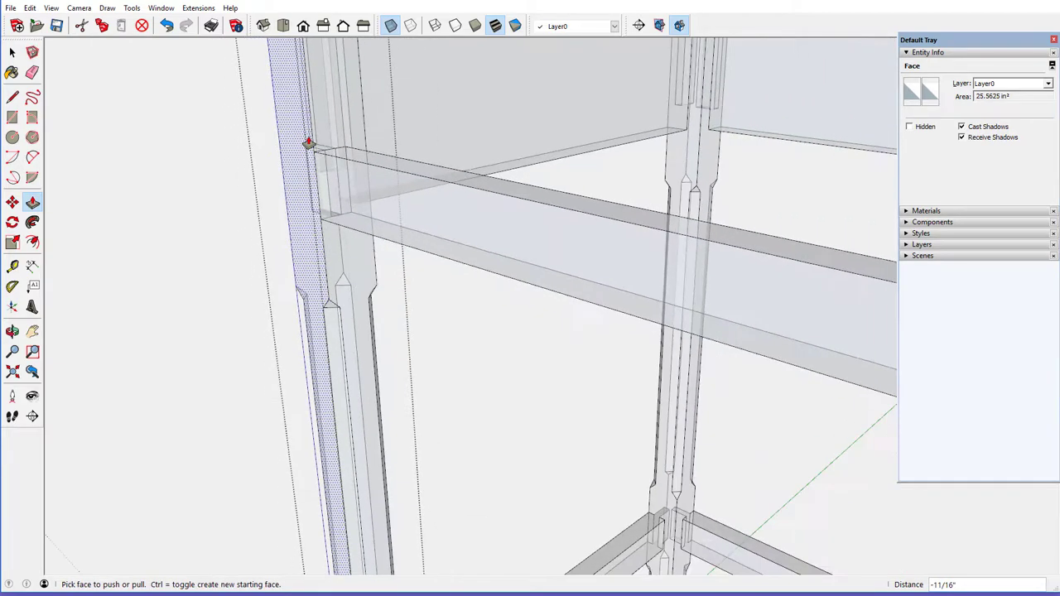
pyautogui.scroll(-1, 307, 159)
pyautogui.scroll(-2, 308, 159)
pyautogui.scroll(-2, 307, 159)
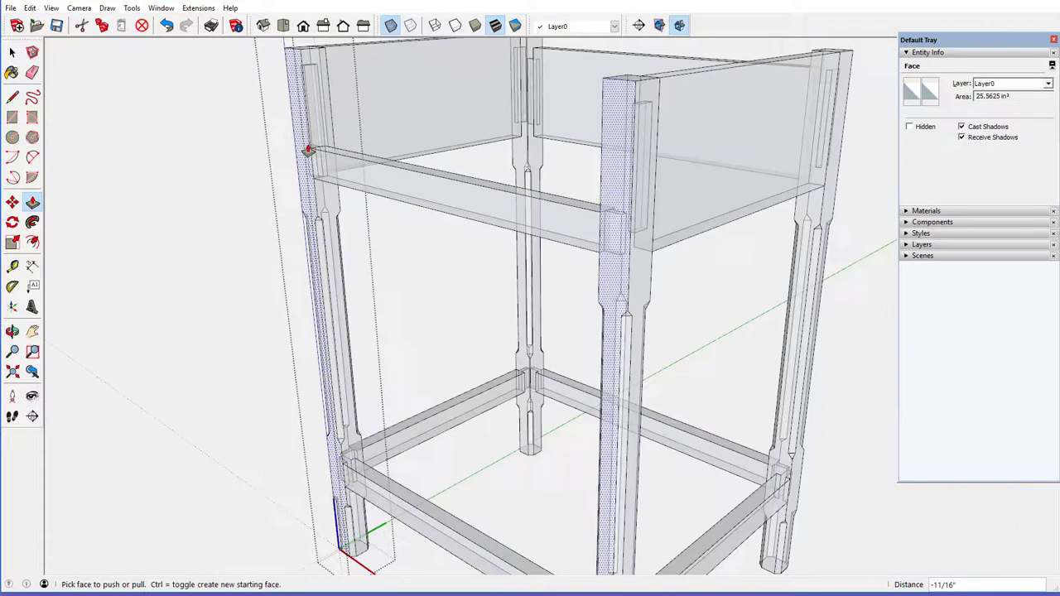
pyautogui.scroll(-1, 307, 159)
pyautogui.scroll(2, 331, 447)
pyautogui.scroll(1, 331, 443)
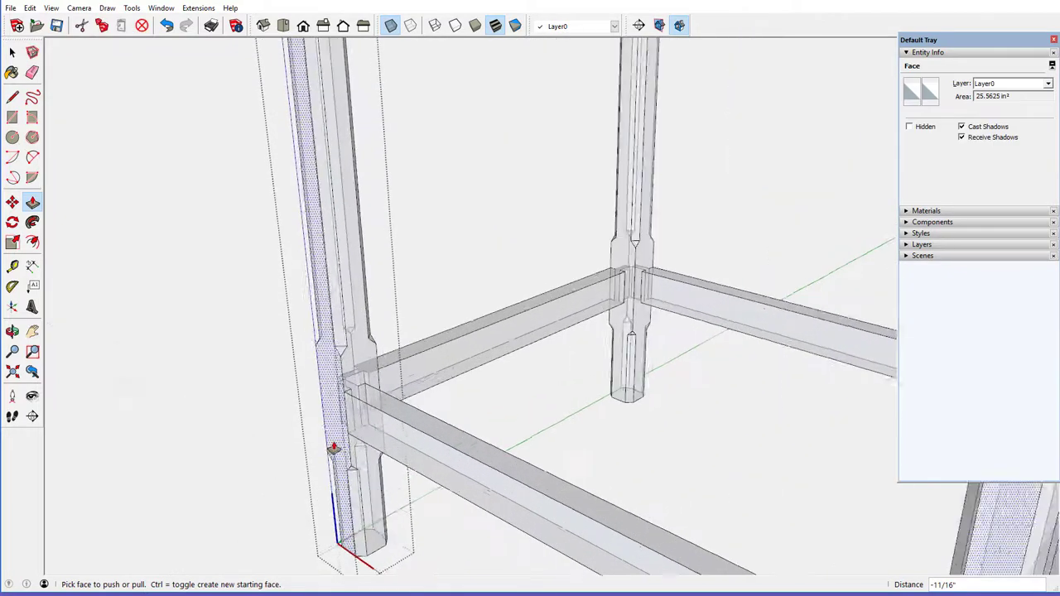
pyautogui.scroll(1, 333, 448)
pyautogui.scroll(2, 333, 448)
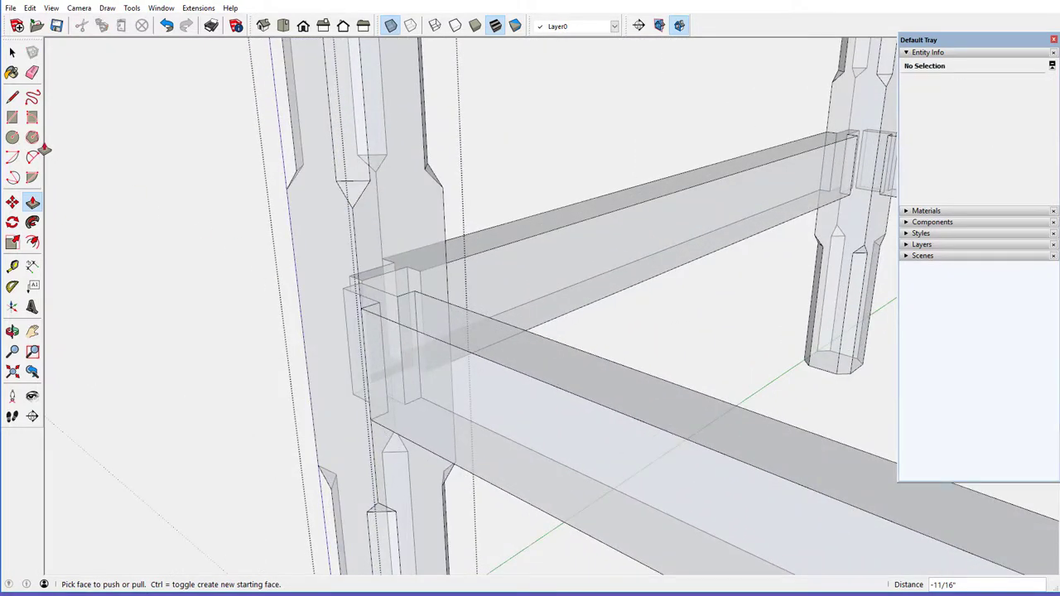
# Outline a lower rail's tenon end on the leg, then view the frame from the other side
pyautogui.click(12, 116)
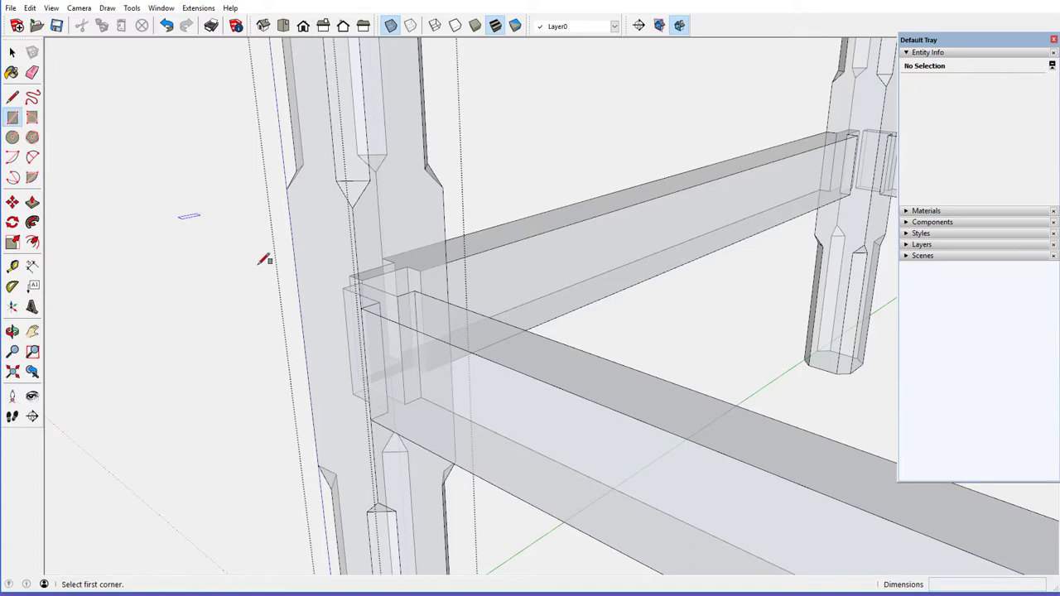
pyautogui.click(378, 301)
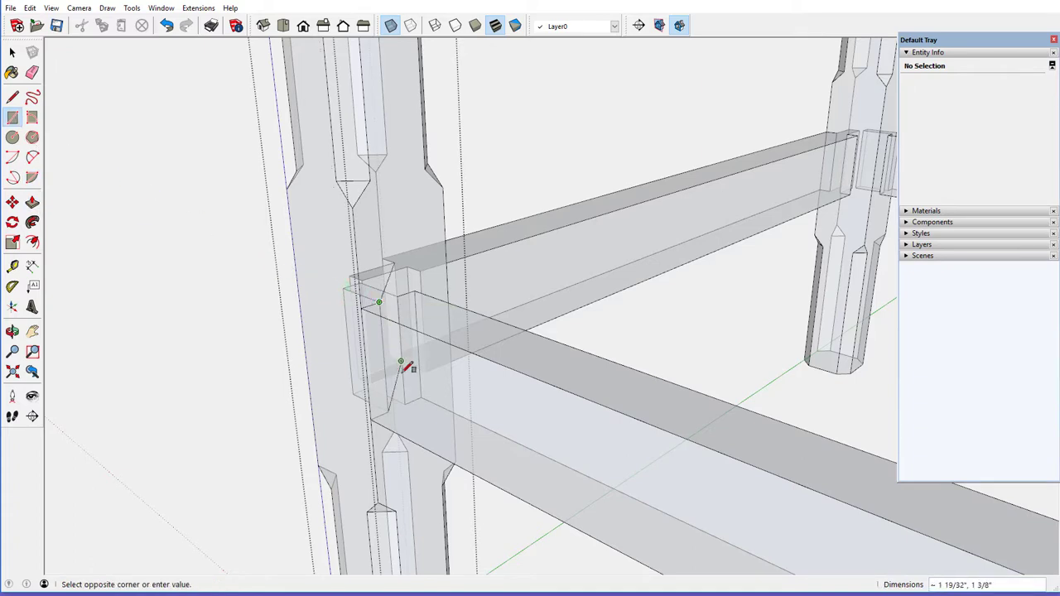
pyautogui.click(404, 404)
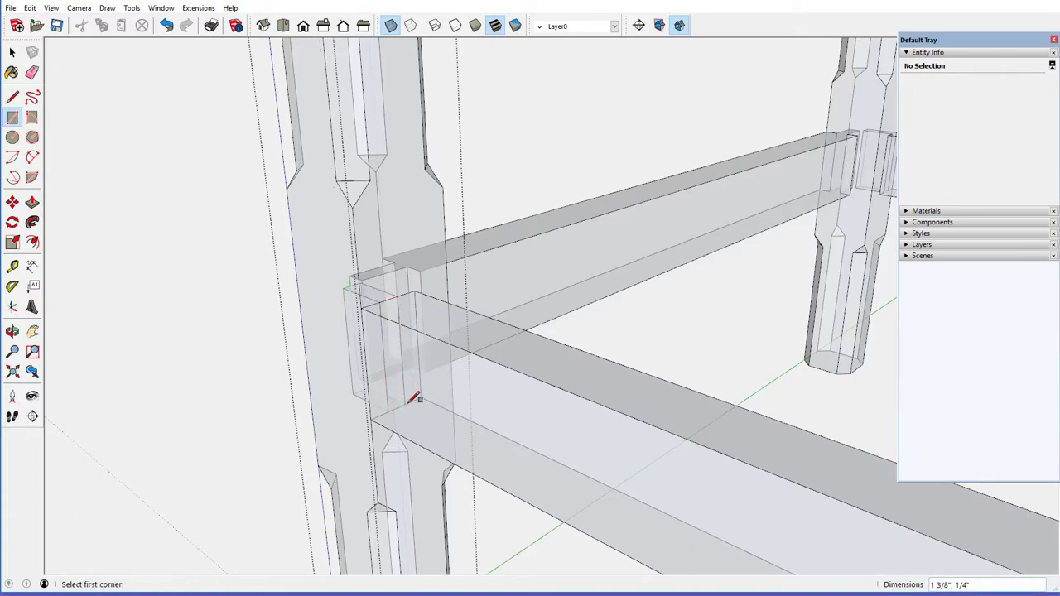
pyautogui.click(33, 202)
pyautogui.click(388, 312)
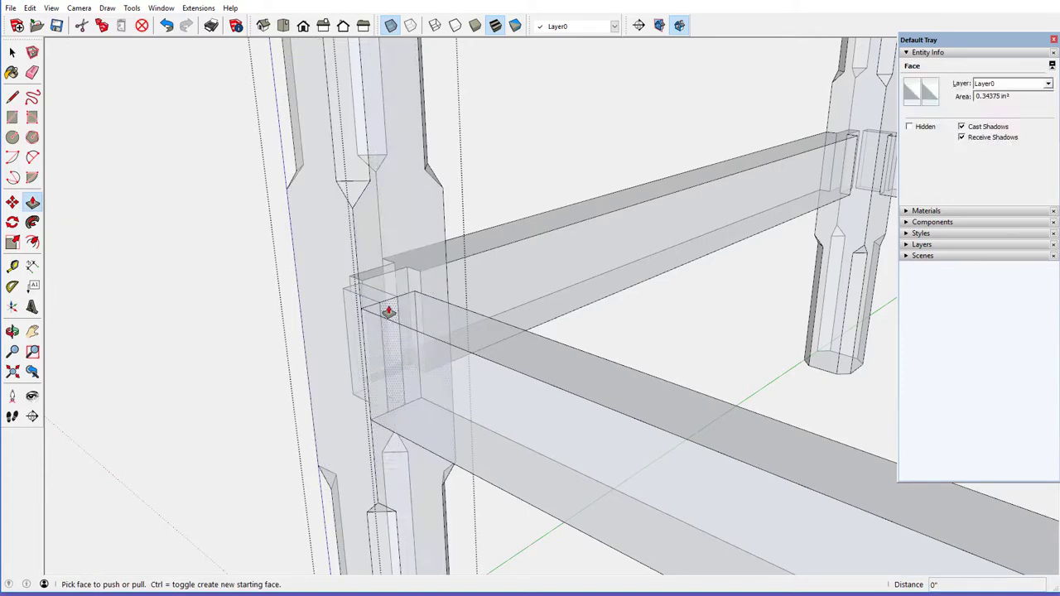
pyautogui.scroll(-2, 350, 315)
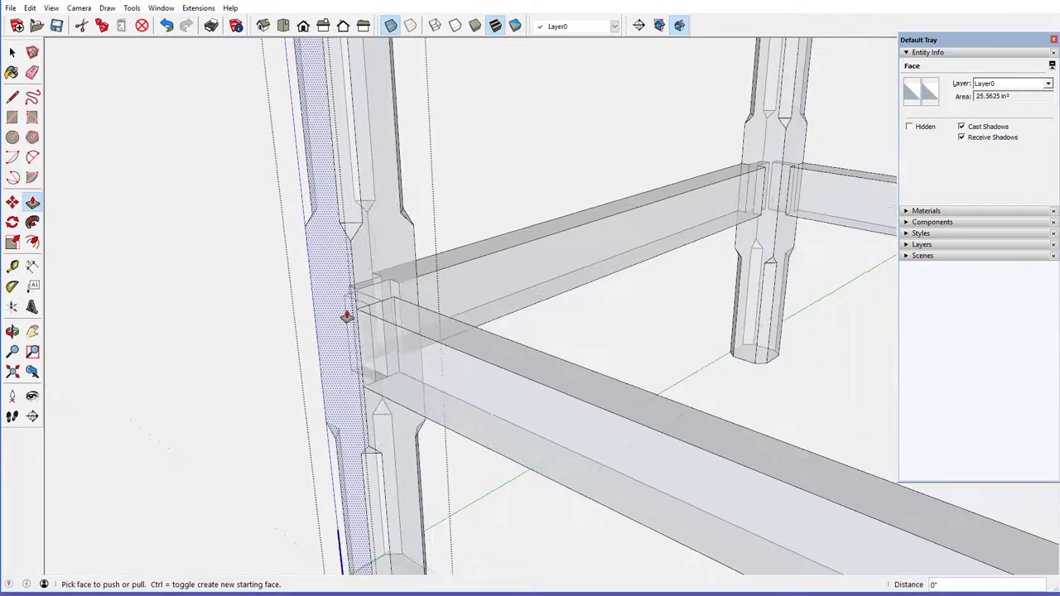
pyautogui.scroll(-2, 347, 315)
pyautogui.scroll(-2, 347, 315)
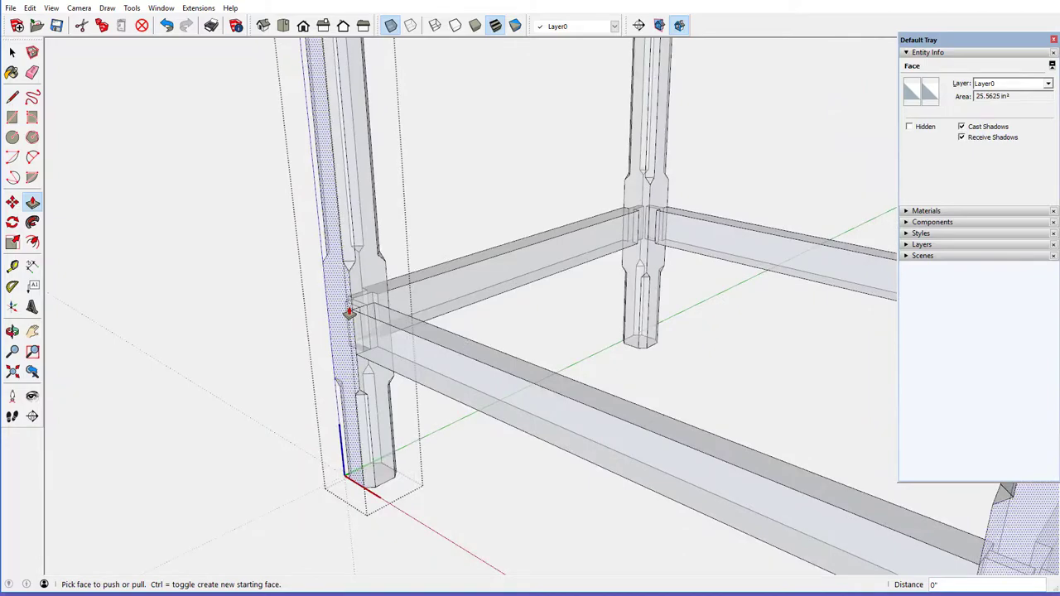
pyautogui.moveTo(348, 311)
pyautogui.mouseDown(button='middle')
pyautogui.moveTo(525, 306)
pyautogui.moveTo(334, 263)
pyautogui.moveTo(608, 307)
pyautogui.moveTo(705, 293)
pyautogui.moveTo(787, 237)
pyautogui.moveTo(813, 186)
pyautogui.mouseUp(button='middle')
pyautogui.press('p')
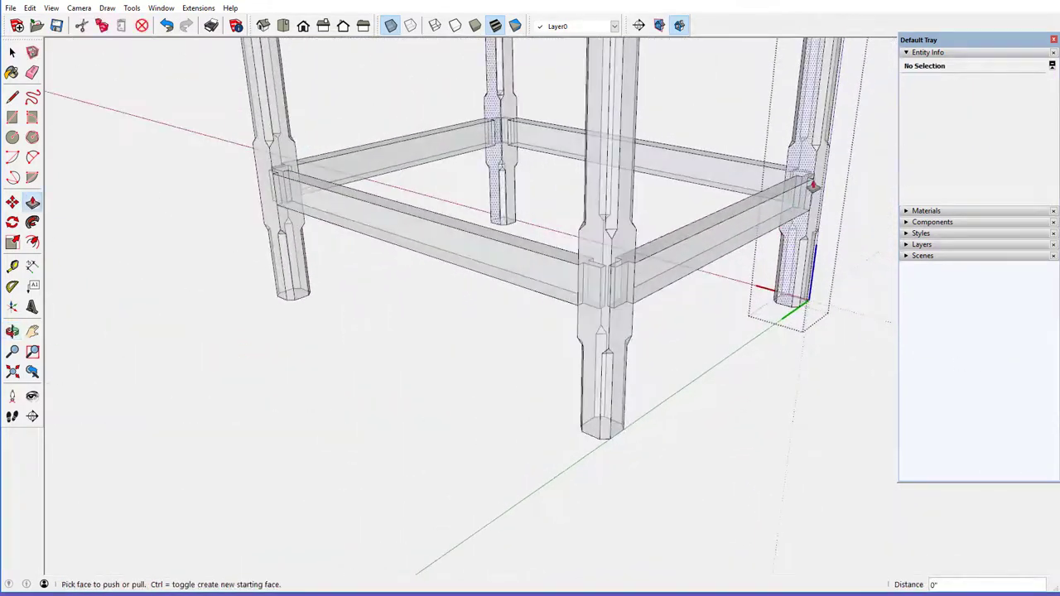
pyautogui.scroll(2, 812, 185)
pyautogui.scroll(2, 813, 185)
pyautogui.scroll(2, 813, 185)
pyautogui.scroll(1, 812, 186)
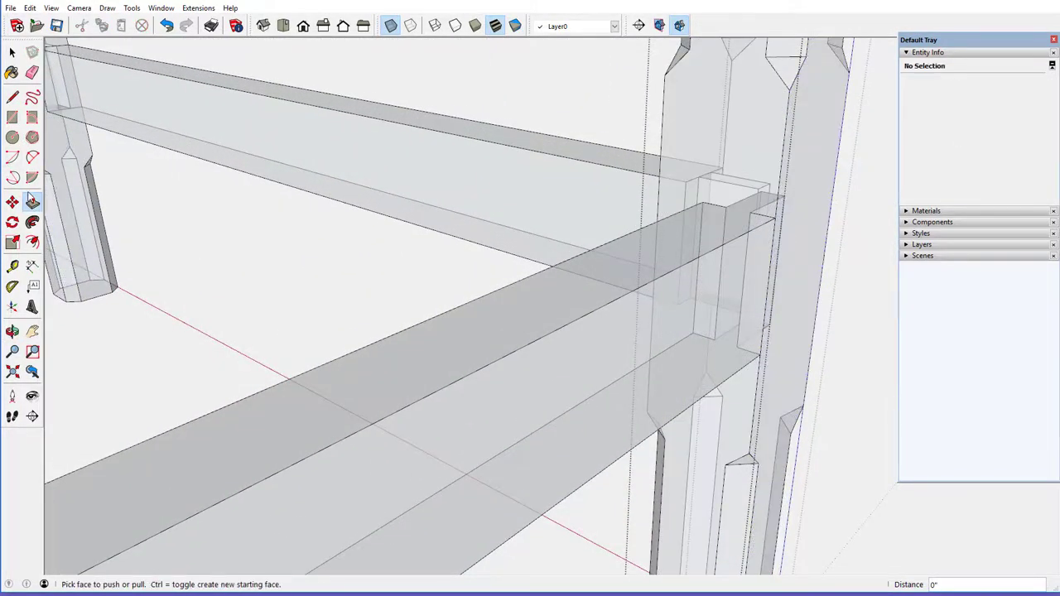
# Draw a rectangle over the other lower rail's tenon end on the leg, then orbit
pyautogui.click(11, 117)
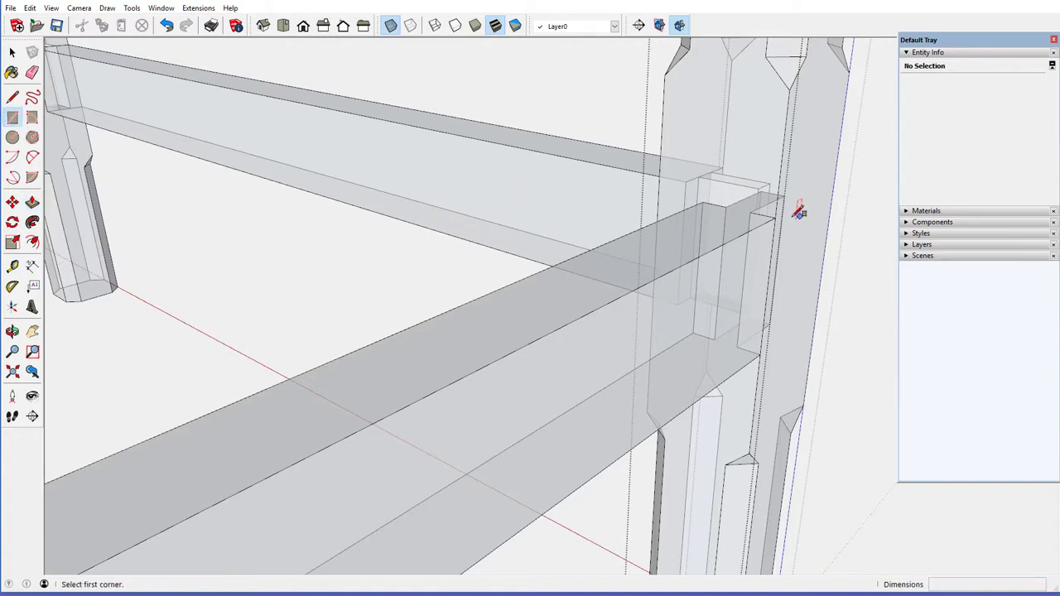
pyautogui.click(725, 207)
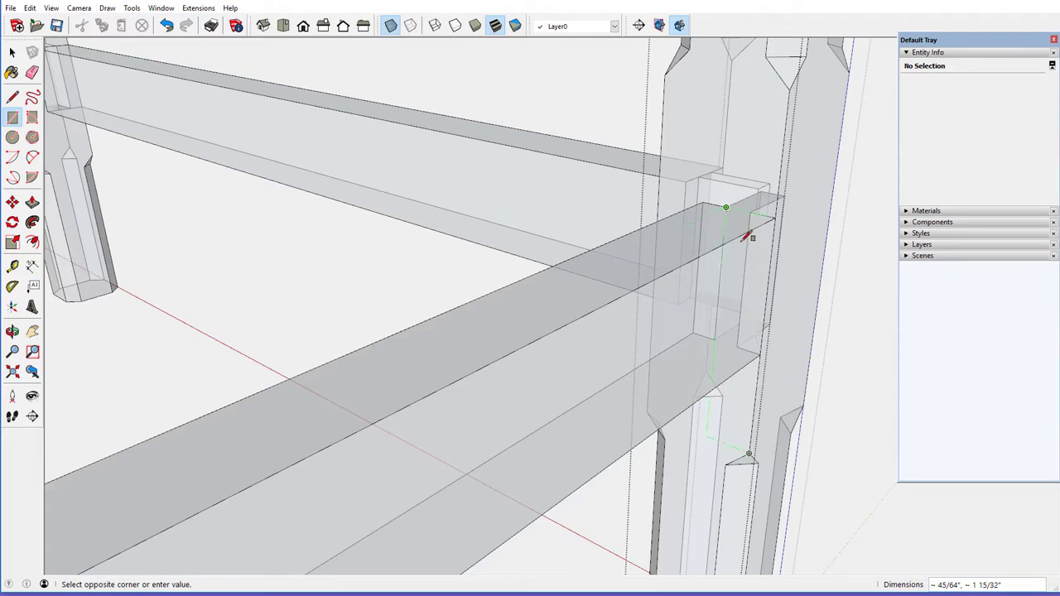
pyautogui.click(737, 346)
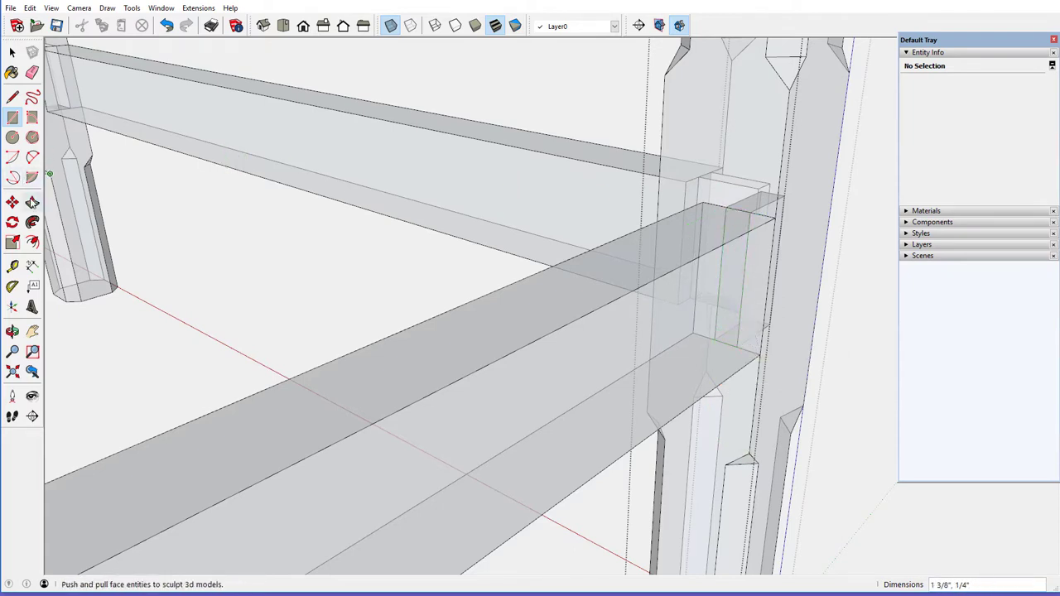
pyautogui.click(31, 202)
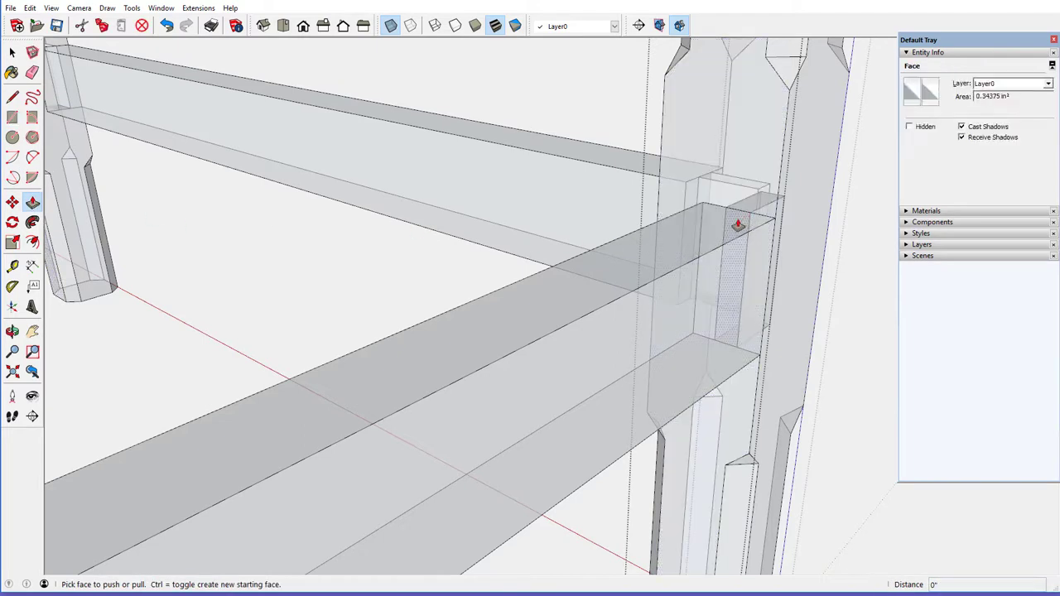
pyautogui.press('Escape')
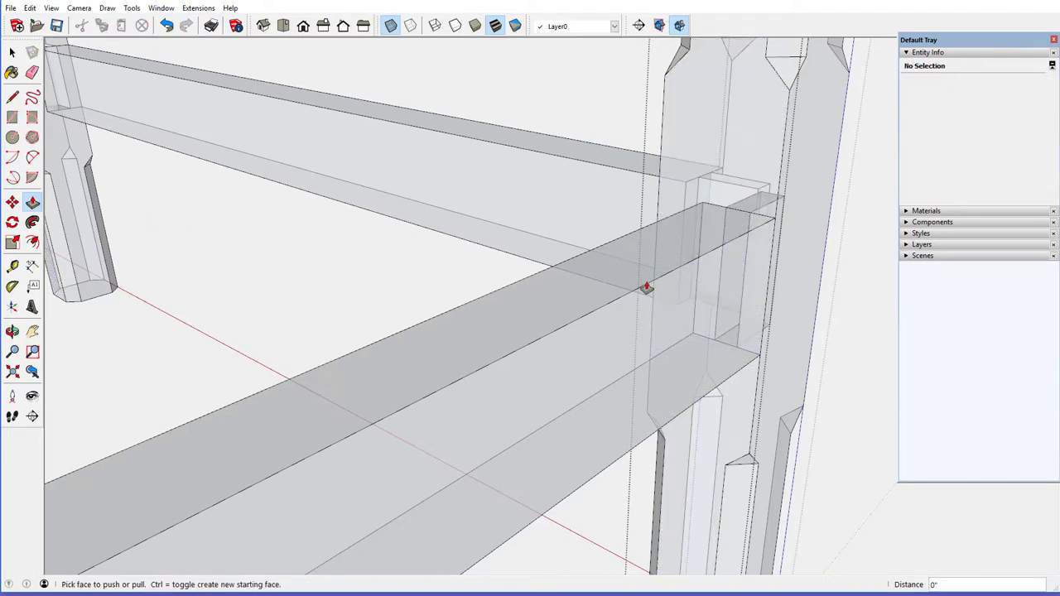
pyautogui.scroll(-1, 533, 434)
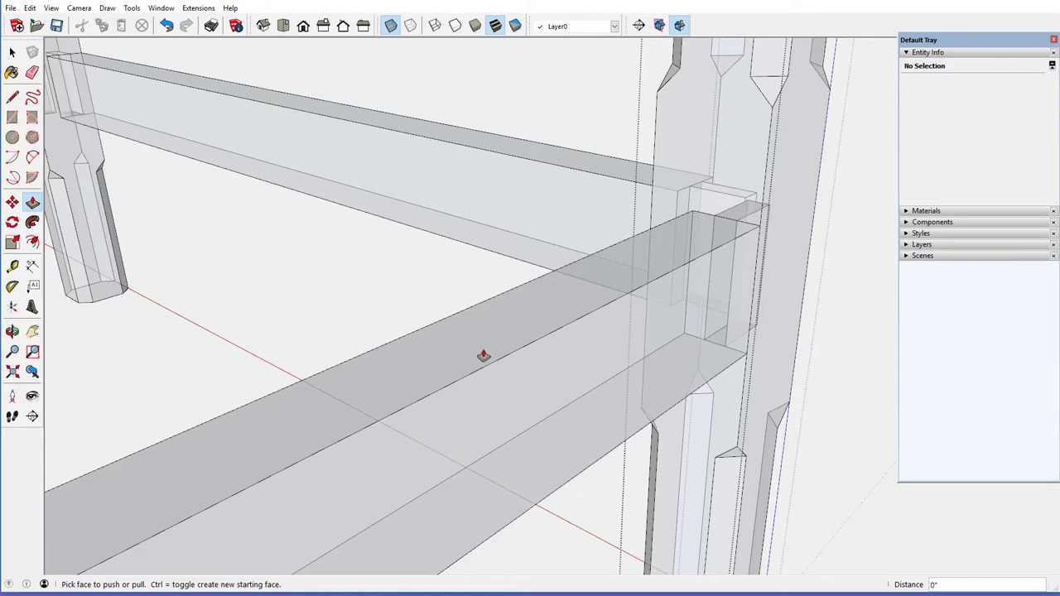
pyautogui.moveTo(483, 355); pyautogui.dragTo(498, 394, button='middle')
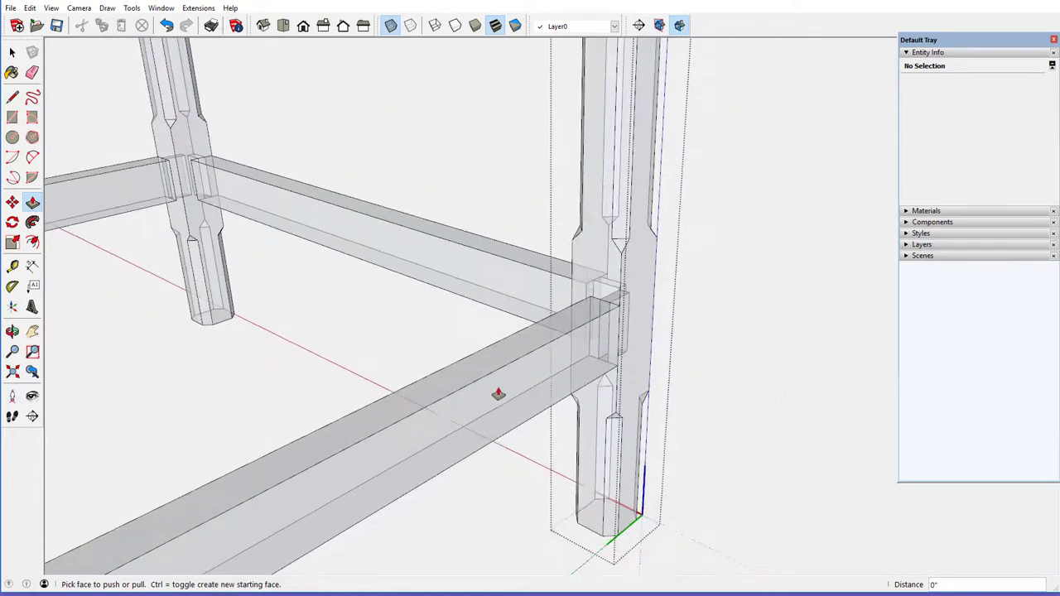
# Draw a 1/4 by 4 1/8 inch rectangle over the apron tenon's outline on the leg
pyautogui.scroll(-1, 498, 394)
pyautogui.scroll(-2, 499, 387)
pyautogui.scroll(-1, 499, 389)
pyautogui.scroll(-1, 500, 385)
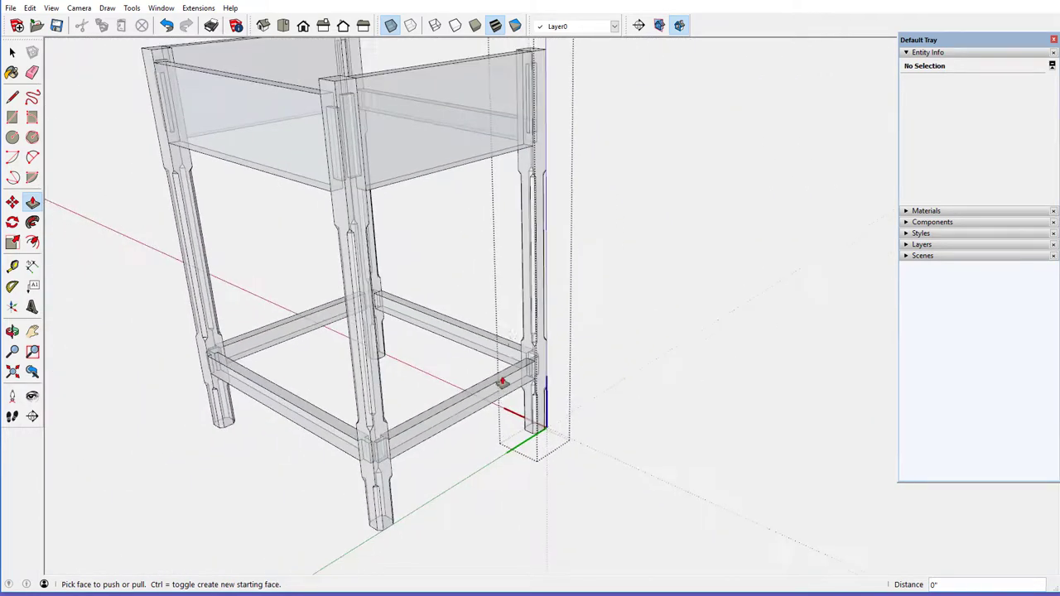
pyautogui.click(530, 70)
pyautogui.scroll(1, 530, 66)
pyautogui.scroll(1, 530, 58)
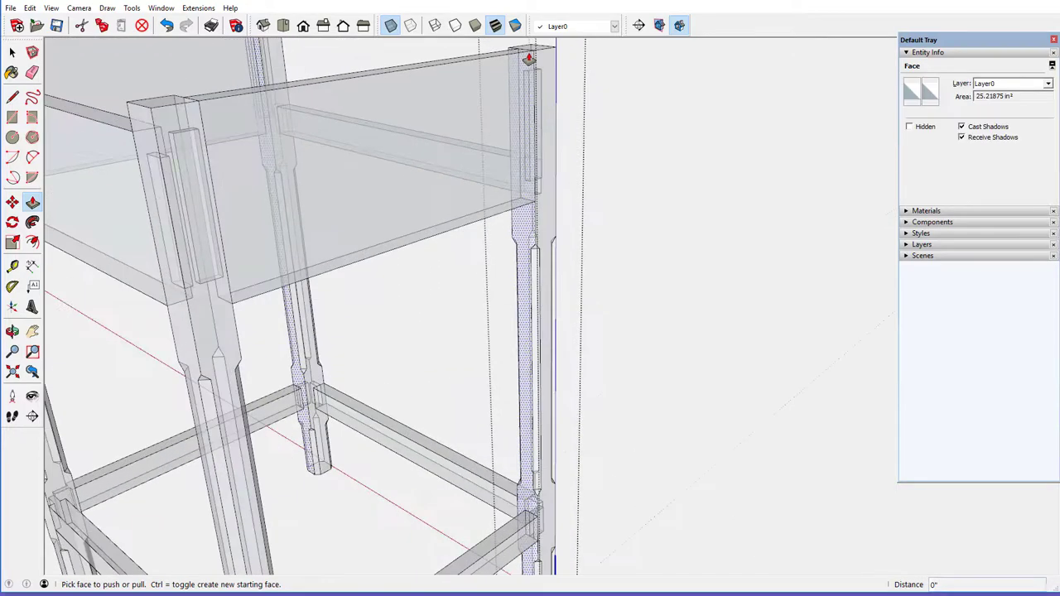
pyautogui.scroll(1, 530, 58)
pyautogui.scroll(1, 529, 59)
pyautogui.scroll(2, 521, 62)
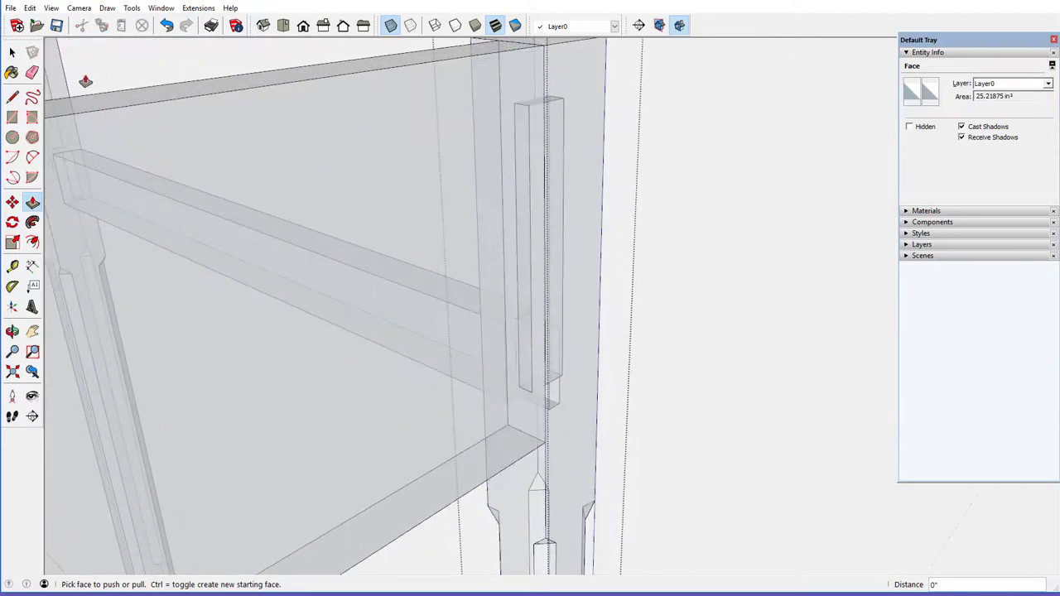
pyautogui.click(12, 117)
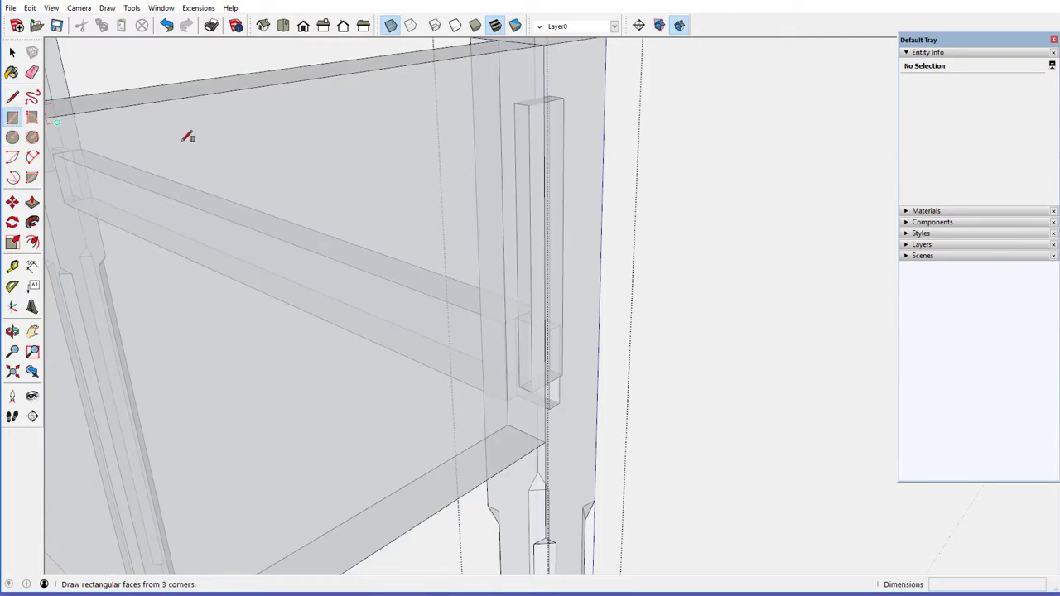
pyautogui.click(513, 102)
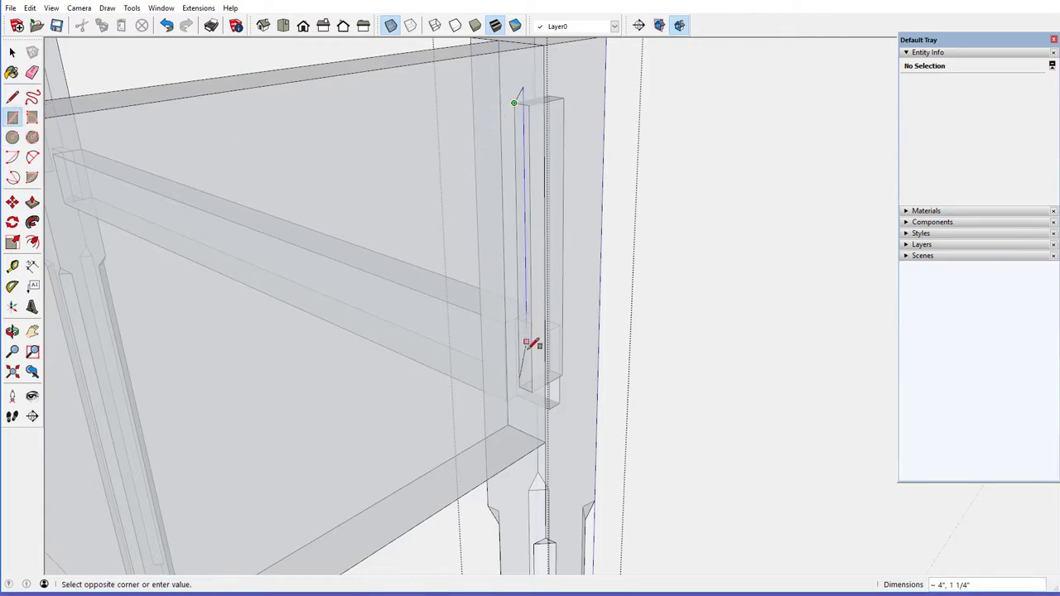
pyautogui.click(533, 390)
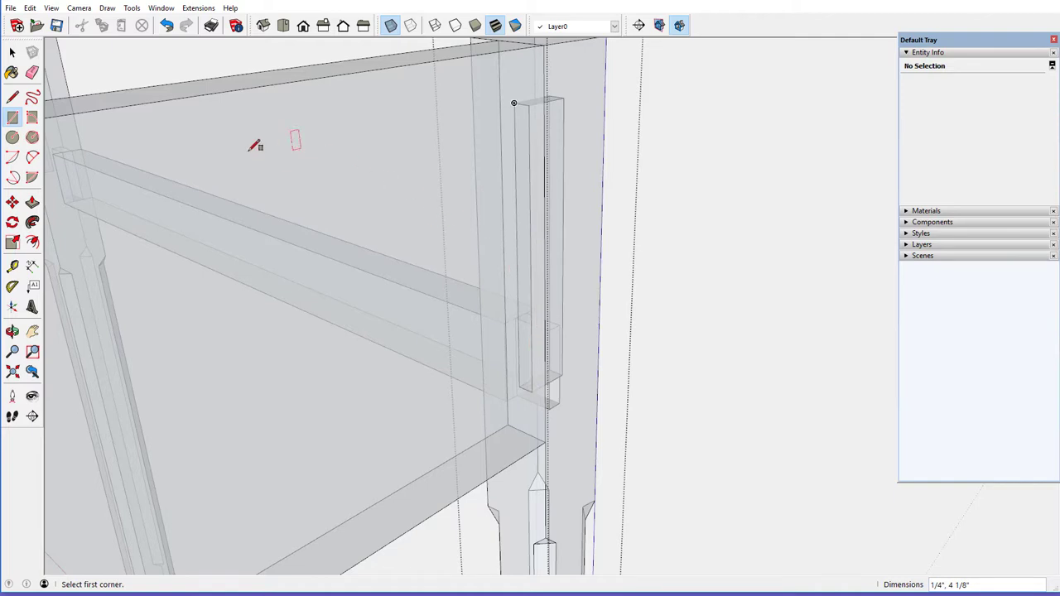
# Push the rectangle face into the leg to recess the mortise
pyautogui.click(34, 206)
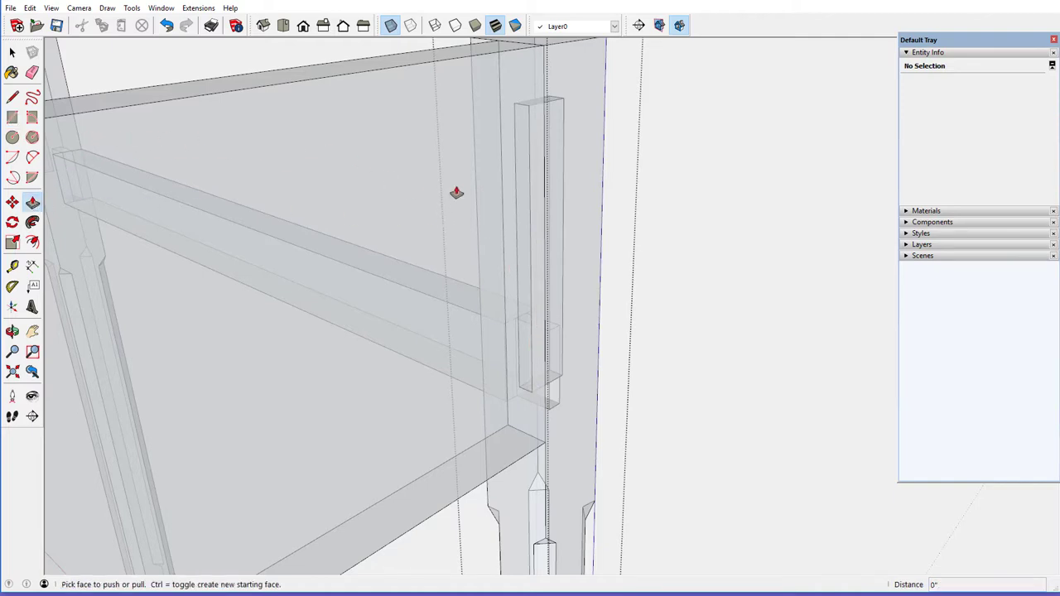
pyautogui.click(522, 122)
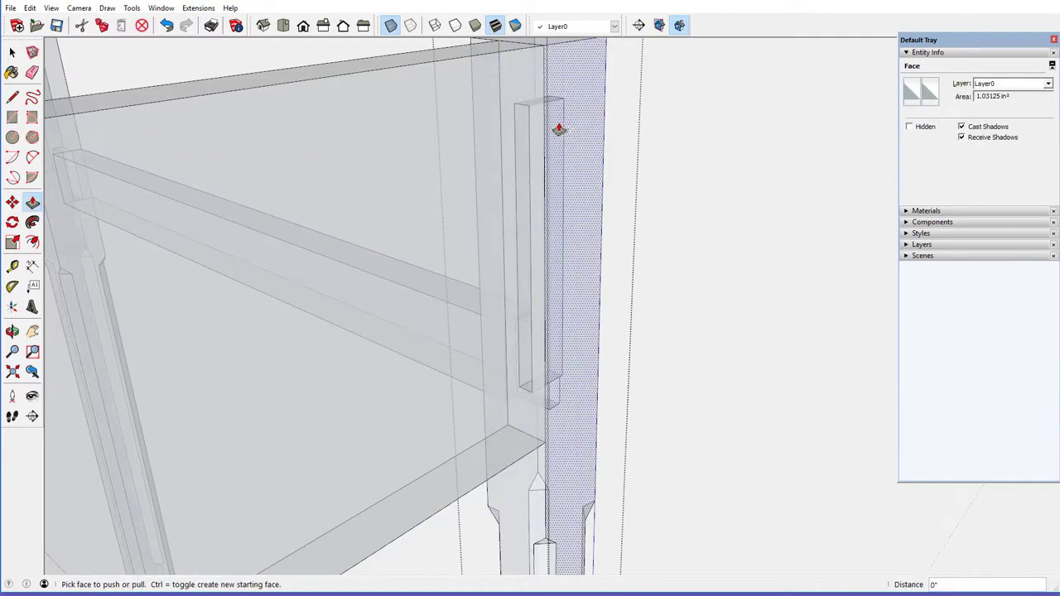
pyautogui.moveTo(558, 130)
pyautogui.mouseDown(button='middle')
pyautogui.moveTo(525, 141)
pyautogui.moveTo(274, 155)
pyautogui.moveTo(159, 123)
pyautogui.mouseUp(button='middle')
pyautogui.scroll(-3, 559, 128)
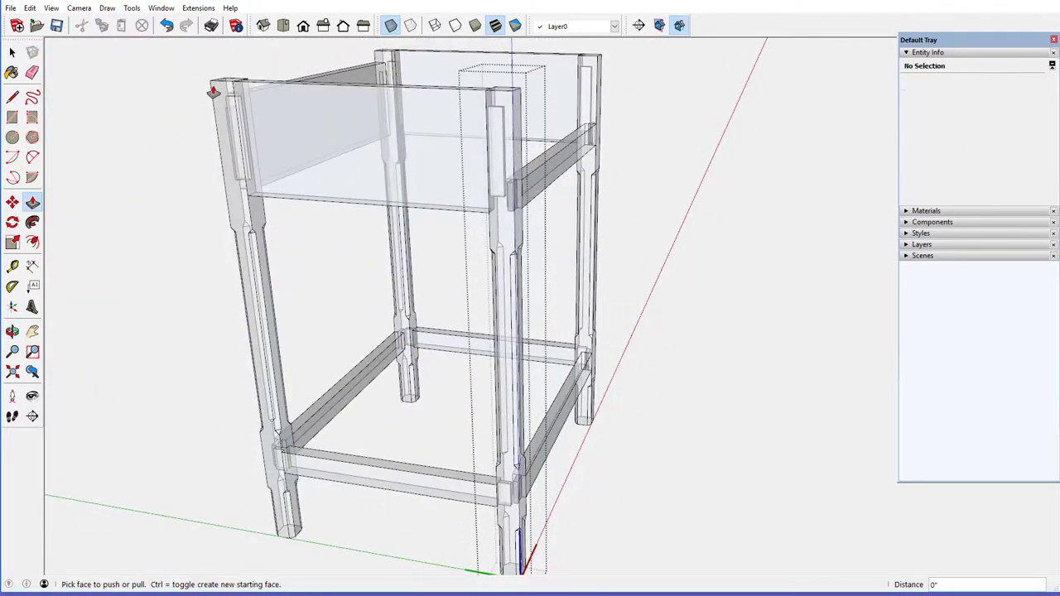
# Close the front leg component and open the Back Leg for editing
pyautogui.rightClick(164, 89)
pyautogui.click(186, 90)
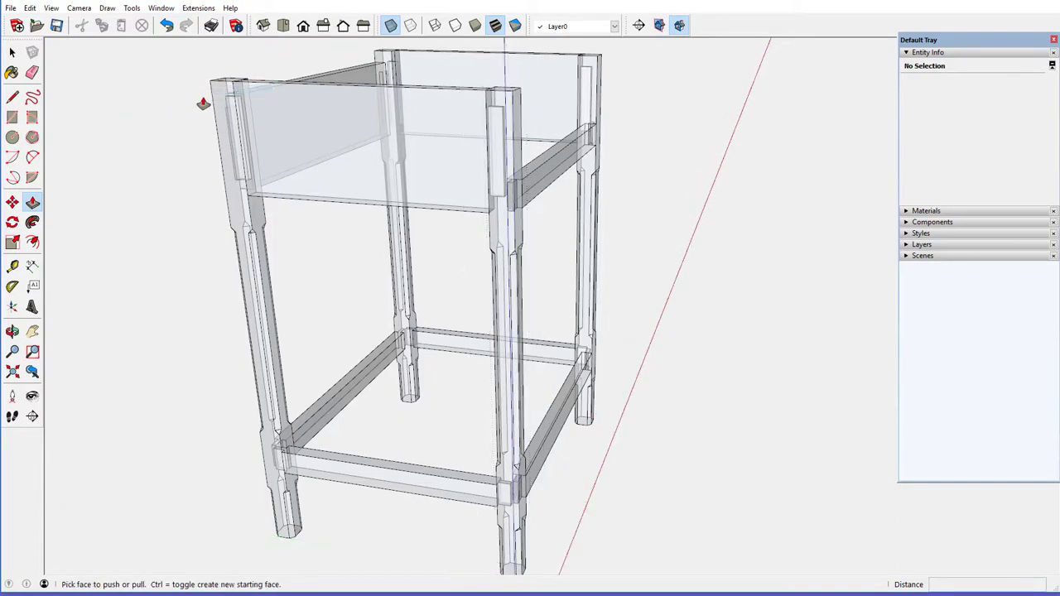
pyautogui.rightClick(218, 89)
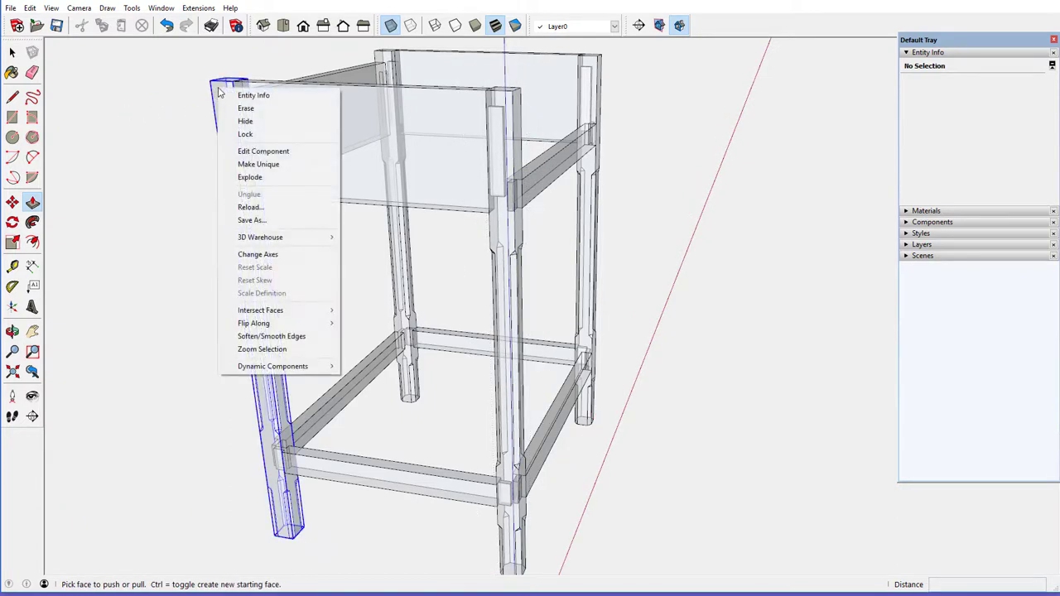
pyautogui.click(251, 154)
# Orbit and zoom to inspect the Back Leg's mortises, then close the component
pyautogui.moveTo(272, 141)
pyautogui.mouseDown(button='middle')
pyautogui.moveTo(356, 111)
pyautogui.moveTo(228, 106)
pyautogui.mouseUp(button='middle')
pyautogui.scroll(2, 251, 79)
pyautogui.scroll(1, 252, 80)
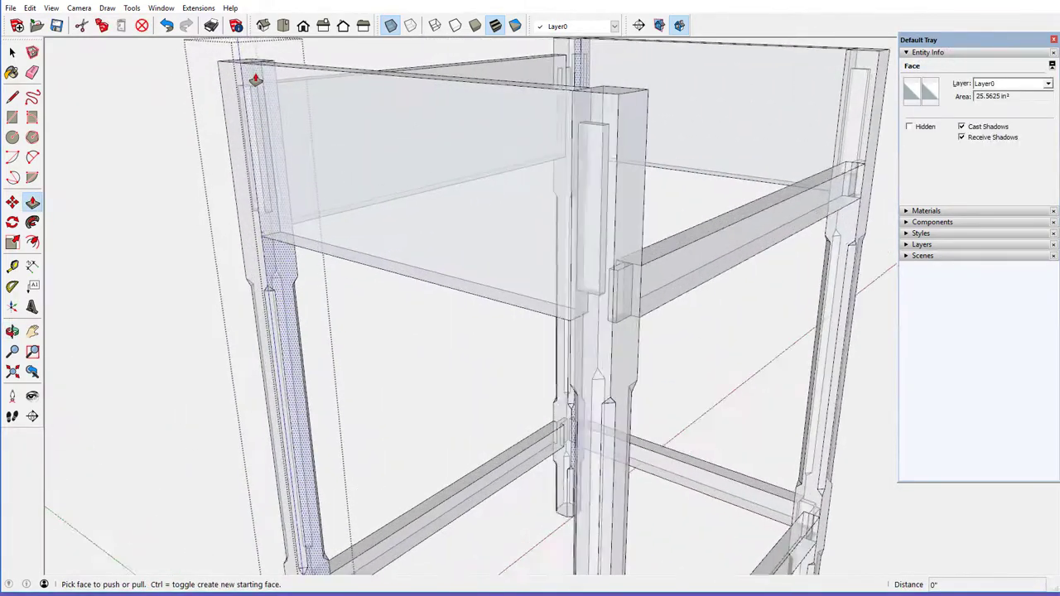
pyautogui.scroll(2, 255, 81)
pyautogui.scroll(1, 255, 80)
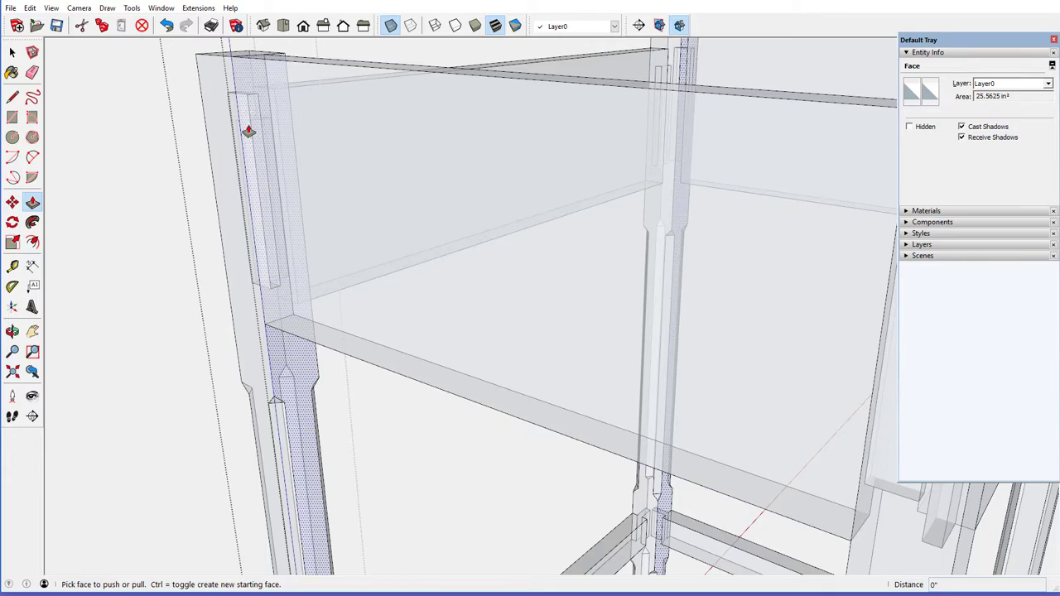
pyautogui.scroll(-2, 247, 130)
pyautogui.scroll(-1, 248, 130)
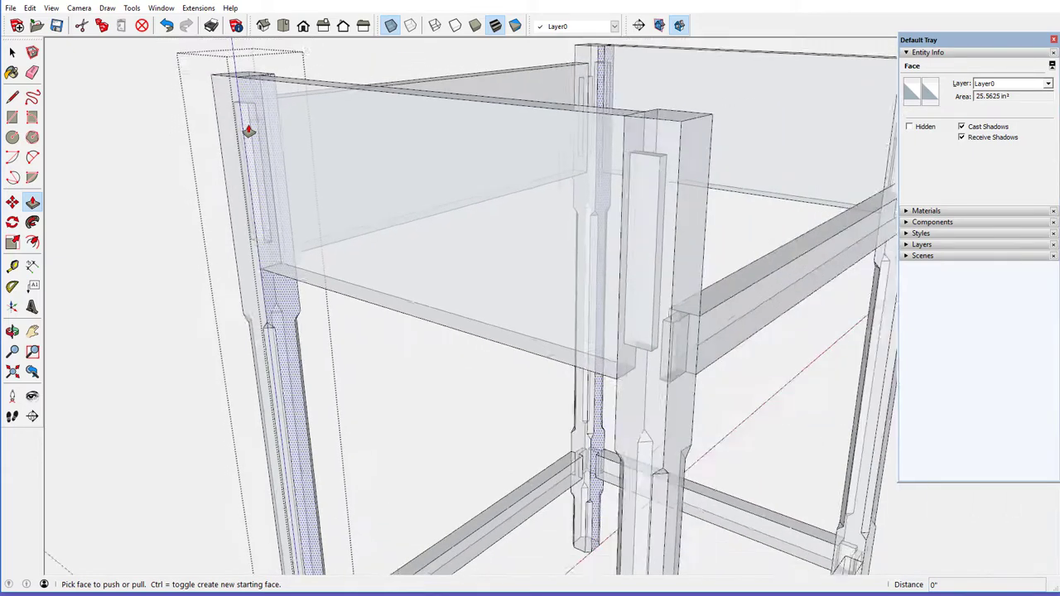
pyautogui.scroll(-1, 248, 130)
pyautogui.rightClick(167, 119)
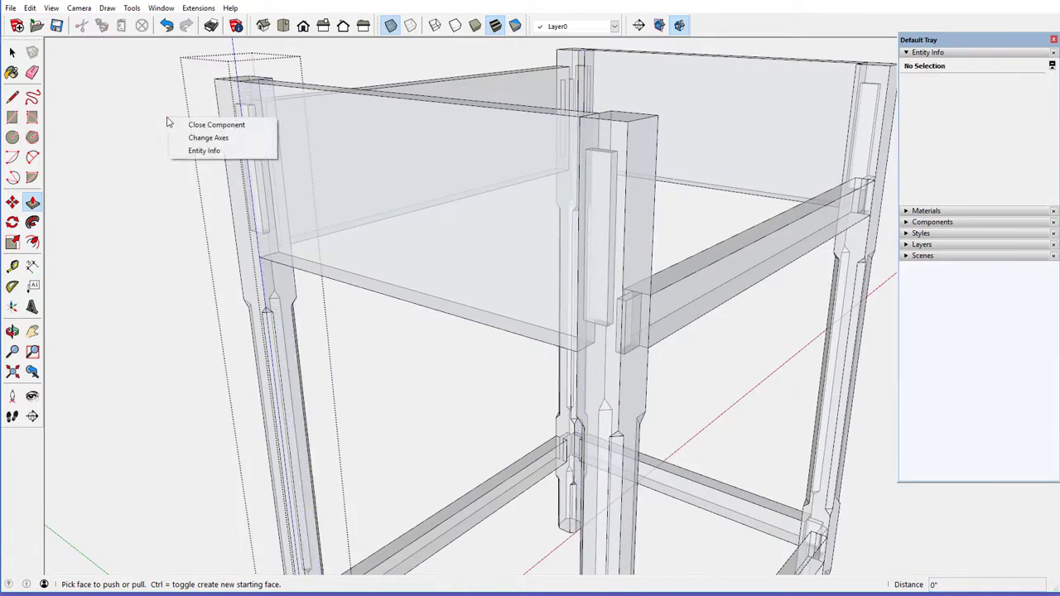
pyautogui.click(194, 125)
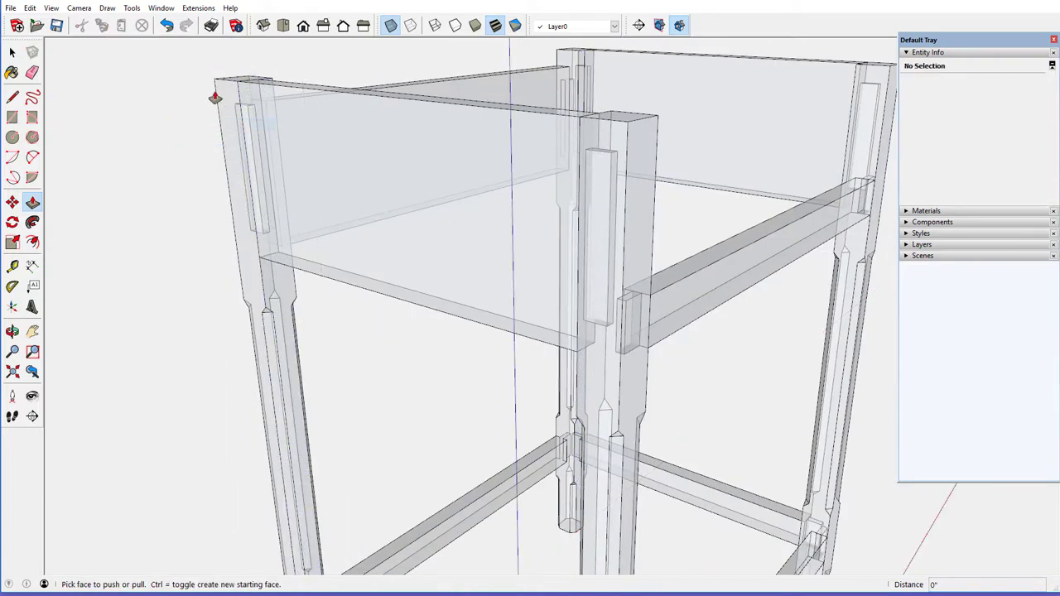
# Turn off X-ray so the stand shows solid faces, and orbit to a new angle
pyautogui.click(390, 25)
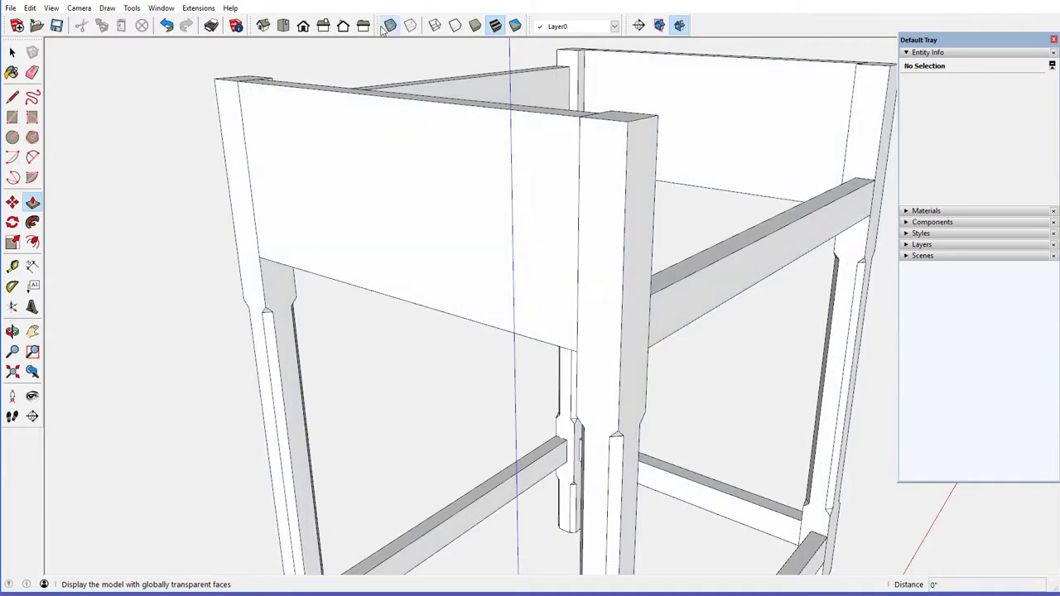
pyautogui.scroll(-2, 223, 116)
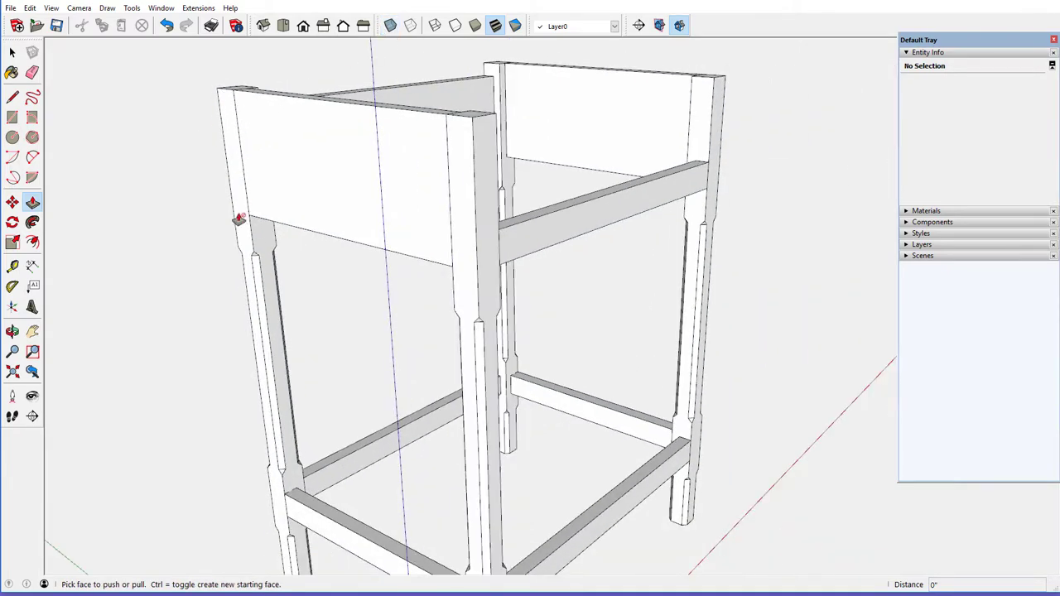
pyautogui.press('o')
pyautogui.moveTo(374, 201)
pyautogui.mouseDown()
pyautogui.moveTo(253, 189)
pyautogui.moveTo(66, 199)
pyautogui.mouseUp()
pyautogui.press('p')
pyautogui.moveTo(274, 170)
pyautogui.mouseDown(button='middle')
pyautogui.moveTo(274, 158)
pyautogui.moveTo(206, 156)
pyautogui.mouseUp(button='middle')
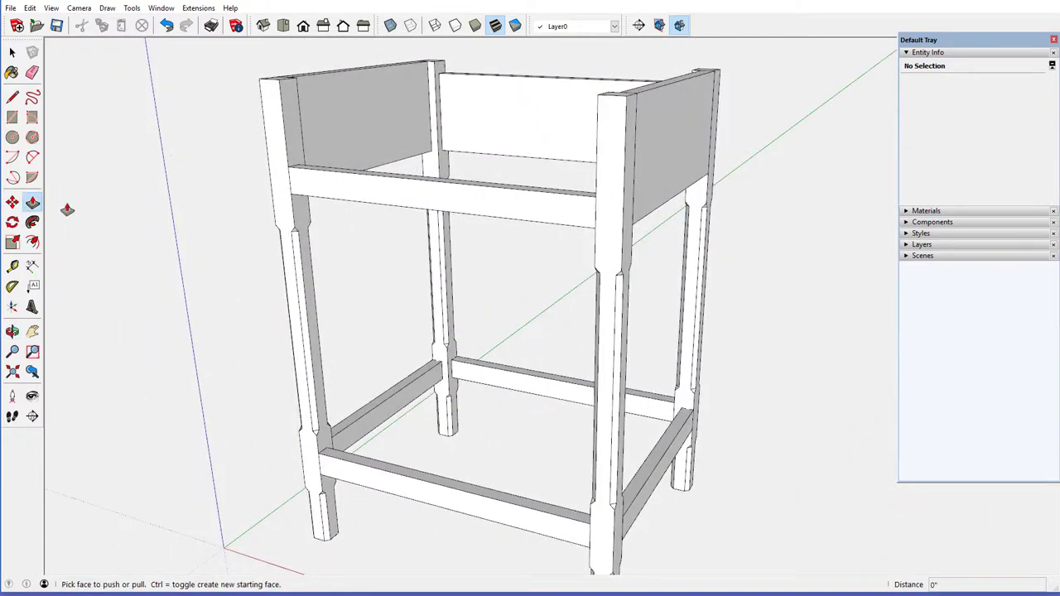
# Copy the Front Leg beside the stand using Move with Ctrl
pyautogui.click(13, 202)
pyautogui.scroll(-2, 262, 135)
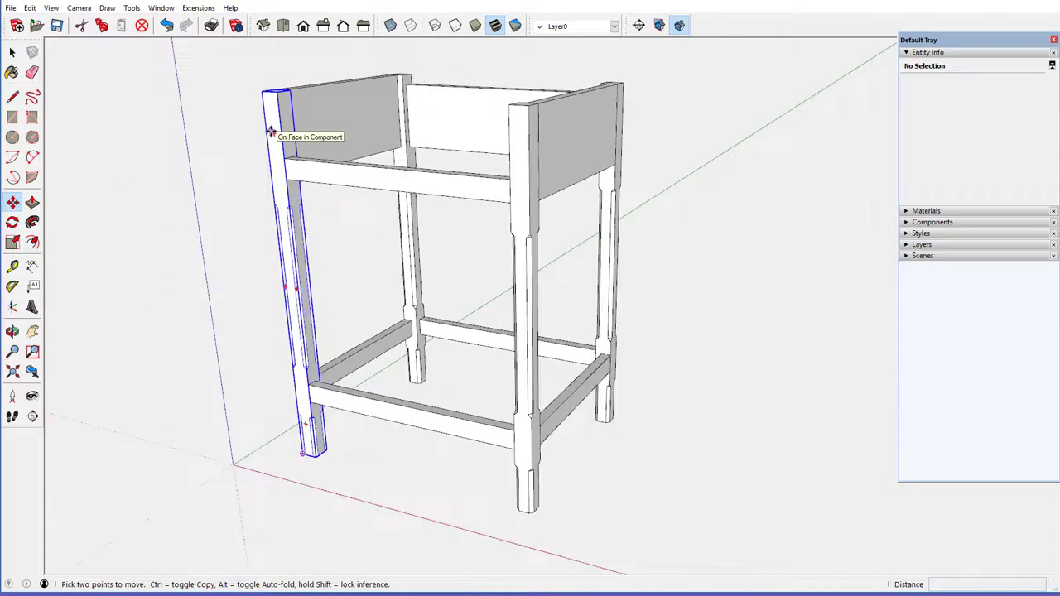
pyautogui.scroll(-1, 279, 136)
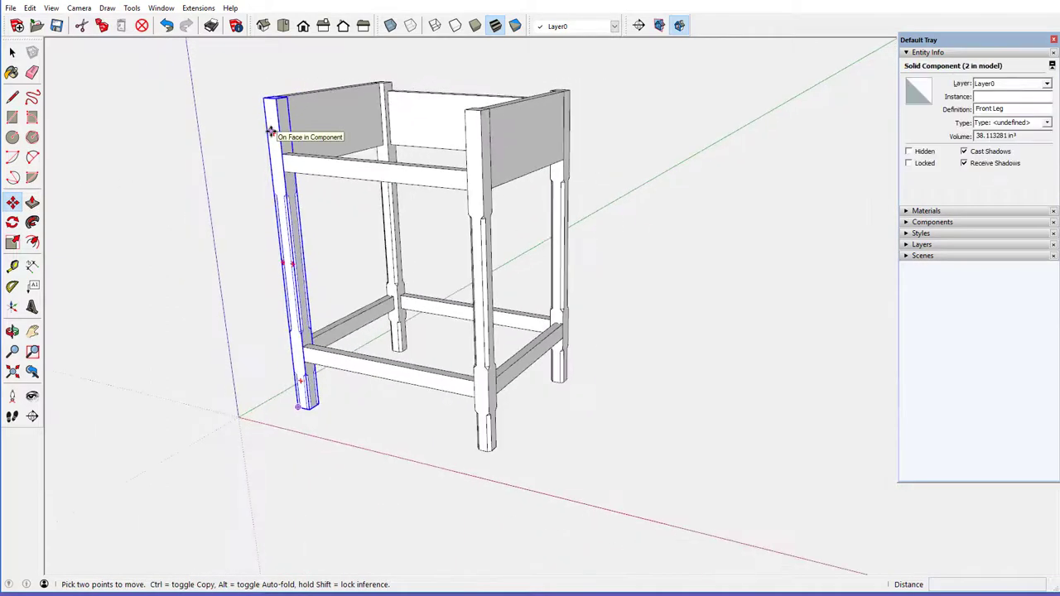
pyautogui.click(480, 157)
pyautogui.press('ctrl')
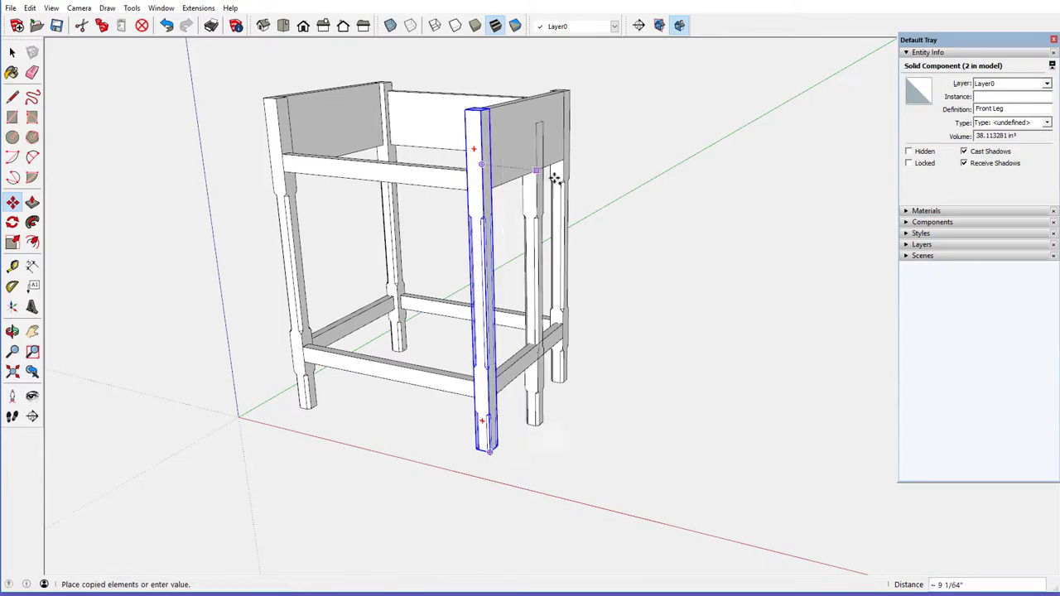
pyautogui.click(643, 182)
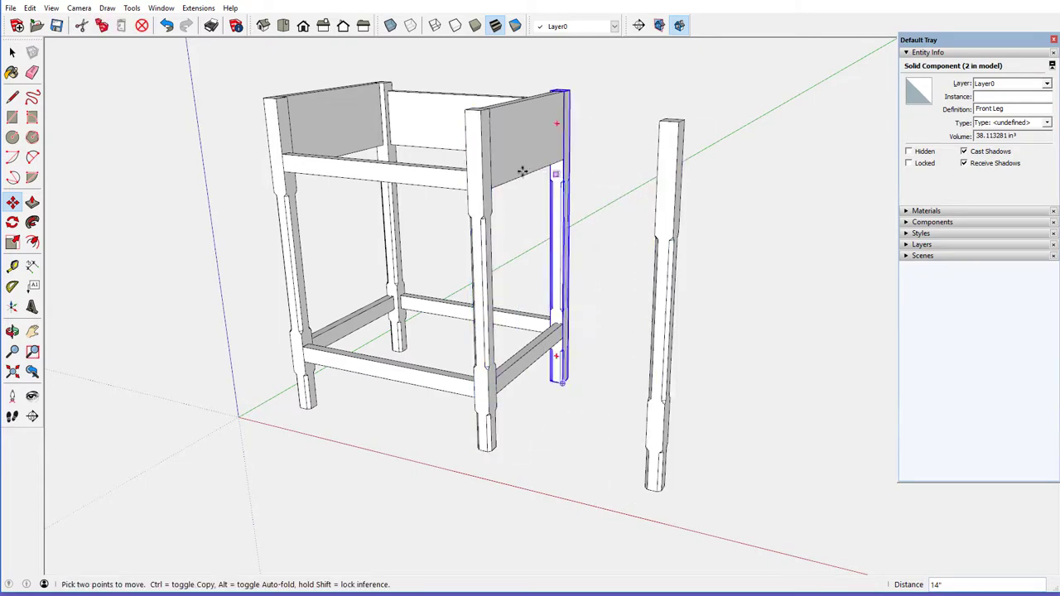
# Orbit around the stand to inspect the copied leg's recessed mortises
pyautogui.moveTo(477, 166); pyautogui.dragTo(816, 184, button='middle')
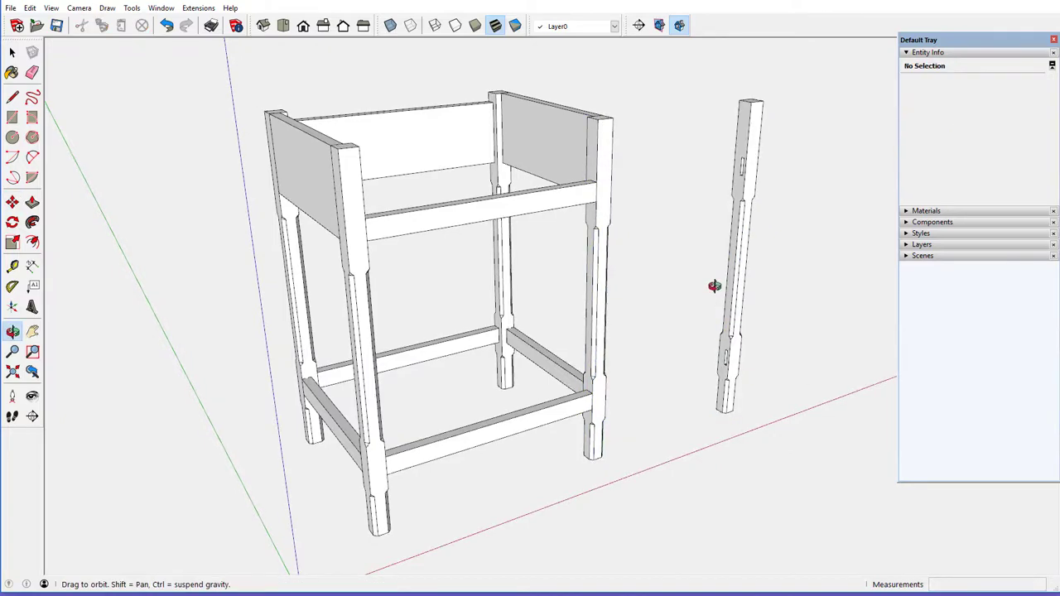
pyautogui.moveTo(714, 286)
pyautogui.mouseDown(button='middle')
pyautogui.moveTo(371, 279)
pyautogui.moveTo(374, 226)
pyautogui.mouseUp(button='middle')
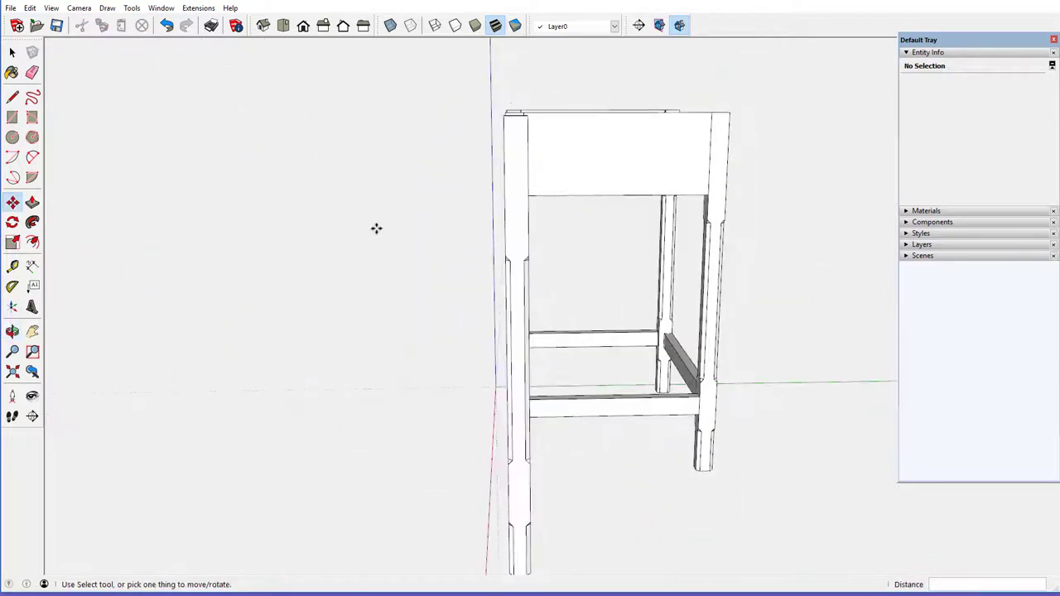
pyautogui.moveTo(530, 185); pyautogui.dragTo(293, 157, button='middle')
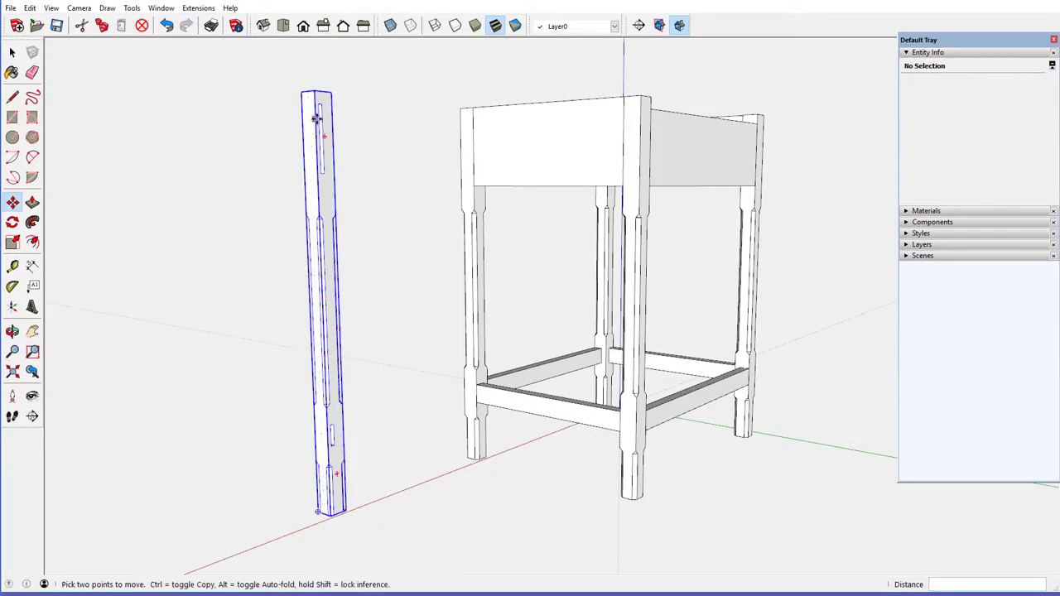
pyautogui.scroll(3, 319, 112)
pyautogui.scroll(3, 319, 106)
pyautogui.moveTo(329, 137)
pyautogui.mouseDown(button='middle')
pyautogui.moveTo(213, 172)
pyautogui.moveTo(246, 138)
pyautogui.mouseUp(button='middle')
pyautogui.scroll(-2, 253, 134)
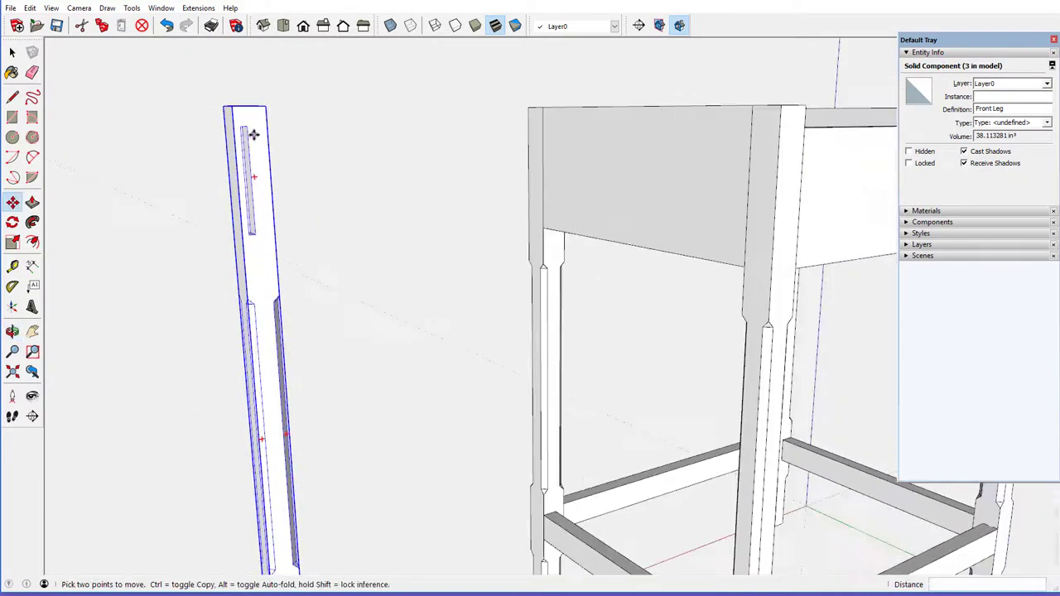
pyautogui.scroll(-3, 253, 134)
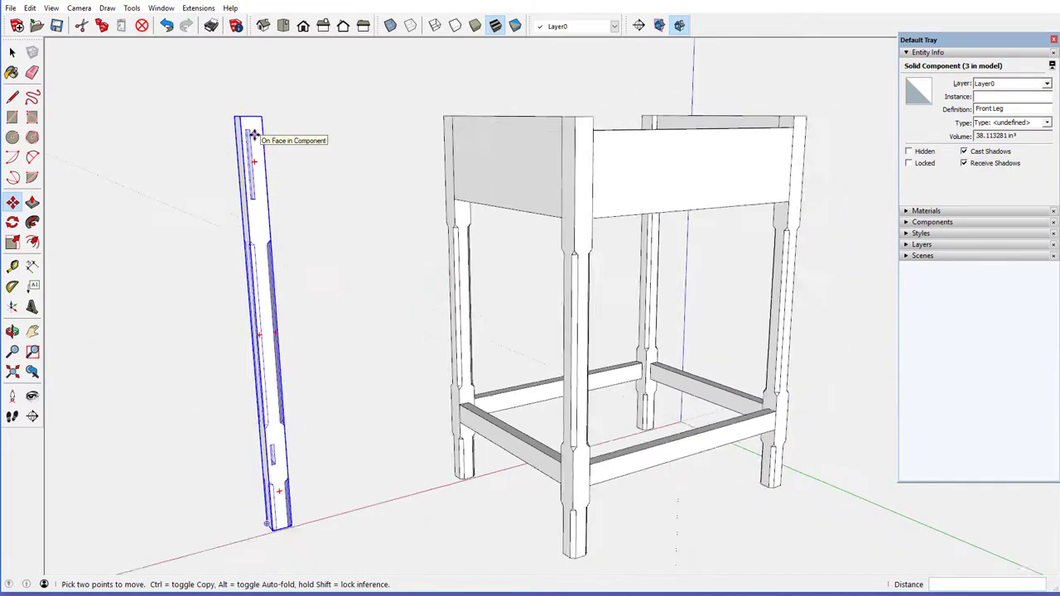
pyautogui.moveTo(253, 134); pyautogui.dragTo(247, 141, button='middle')
pyautogui.moveTo(296, 158)
pyautogui.mouseDown()
pyautogui.moveTo(333, 161)
pyautogui.moveTo(482, 320)
pyautogui.moveTo(773, 196)
pyautogui.moveTo(513, 199)
pyautogui.mouseUp()
pyautogui.press('m')
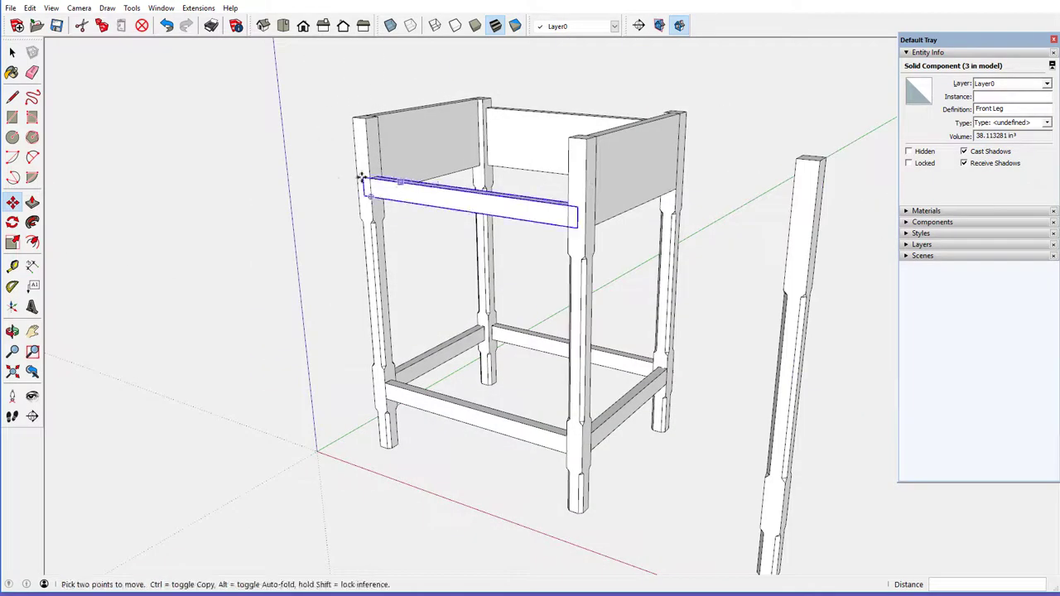